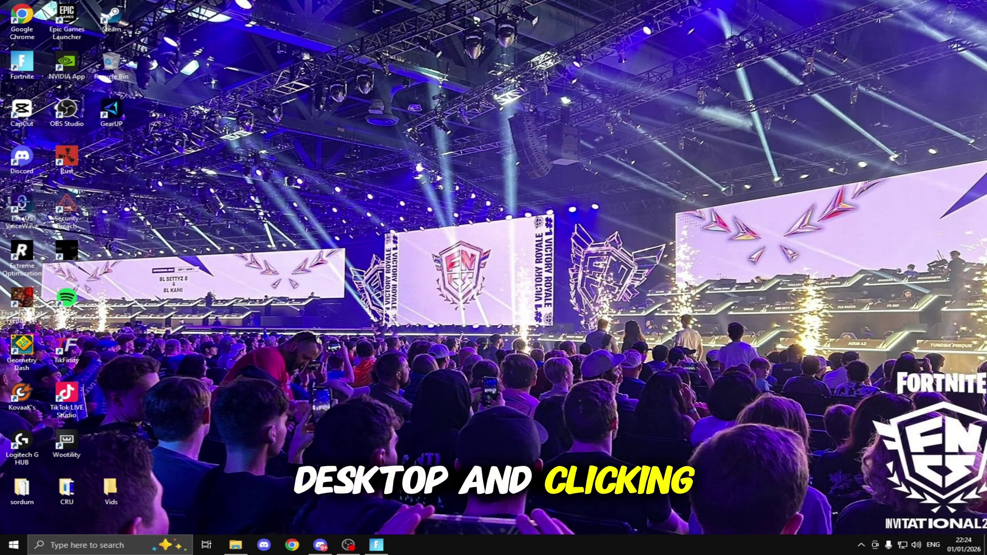
Step: Open Settings > System and review the Notifications and Focus assist pages
{"action": "key", "text": "super+i"}
{"action": "key", "text": "super+Up"}
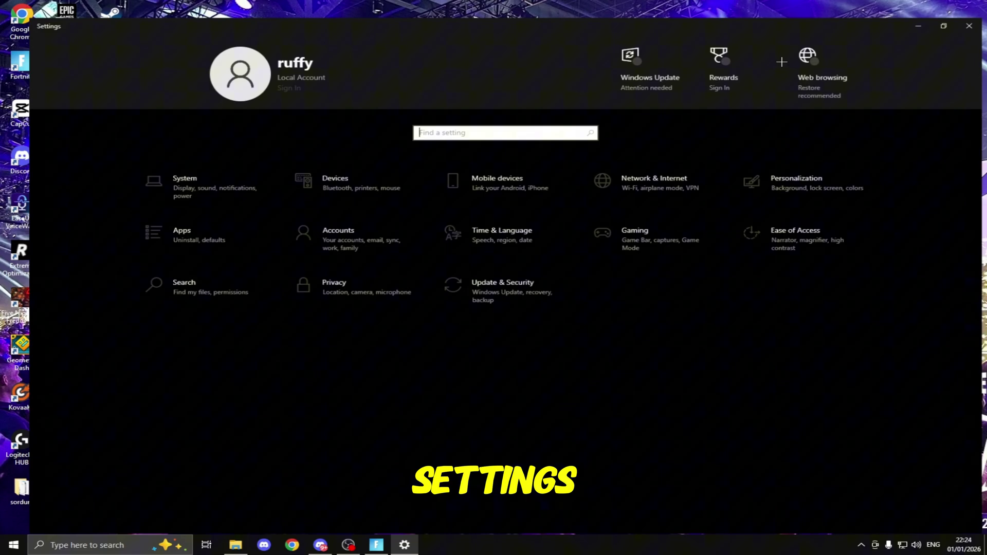
{"action": "left_click", "coordinate": [172, 181]}
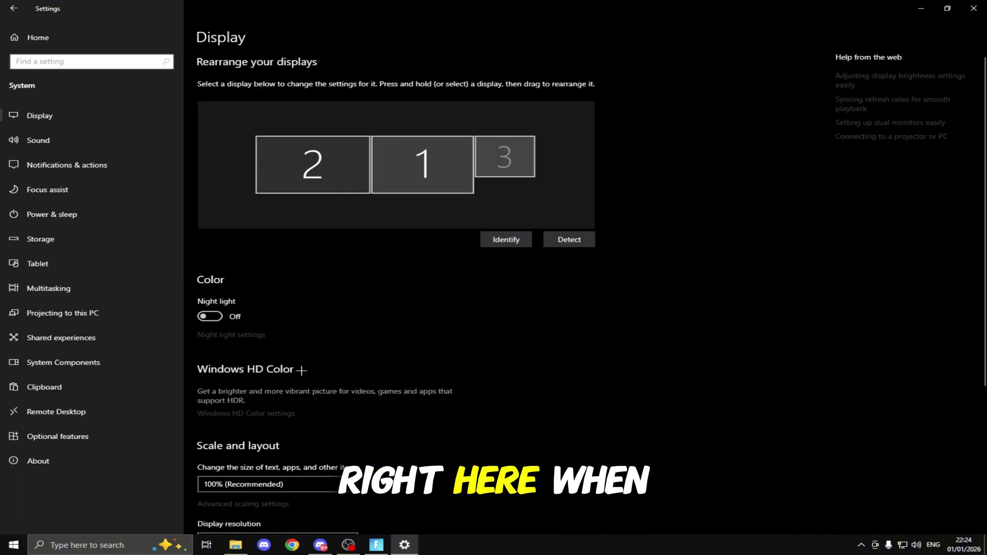
{"action": "left_click", "coordinate": [79, 166]}
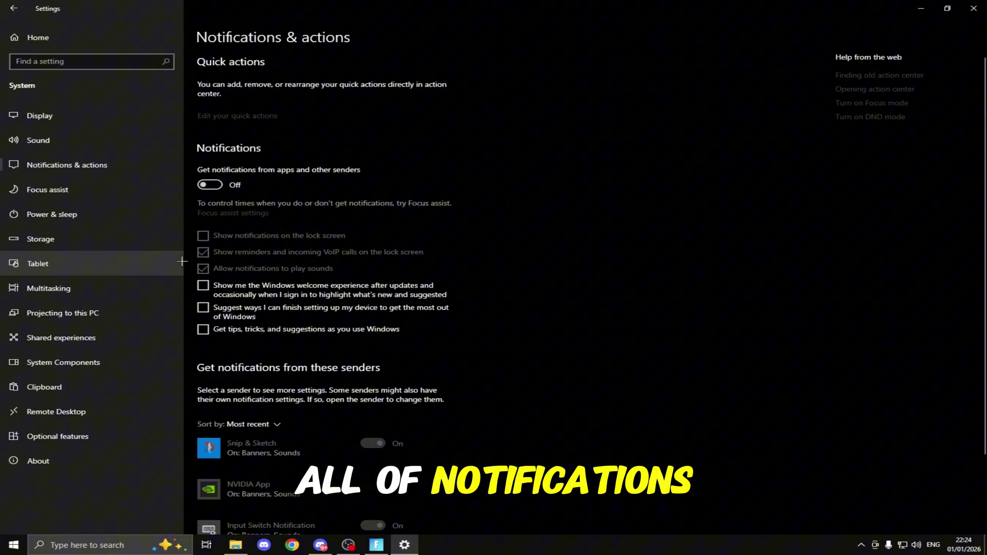
{"action": "left_click", "coordinate": [54, 194]}
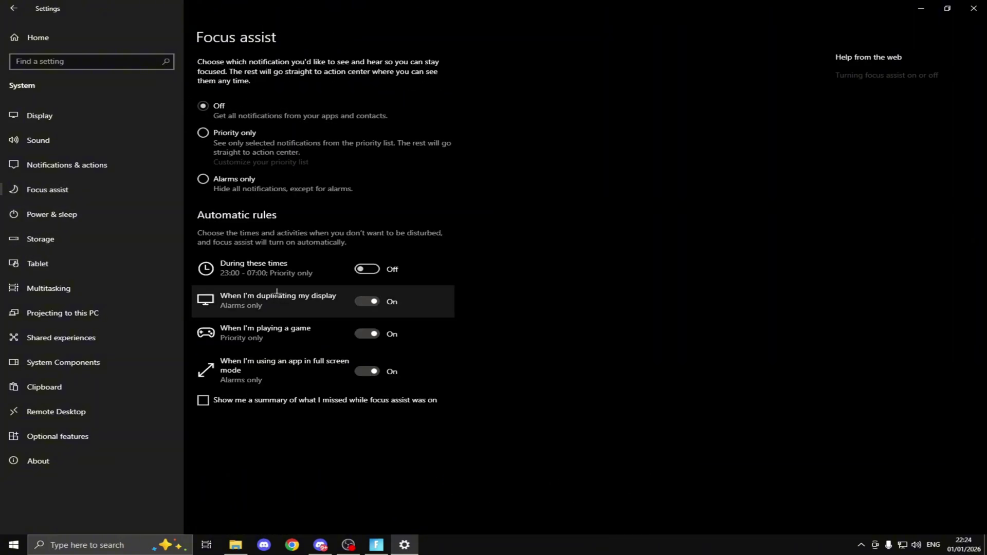
Step: Set tablet mode to 'Never use tablet mode' at sign-in and 'Don't switch to tablet mode'
{"action": "left_click", "coordinate": [58, 262]}
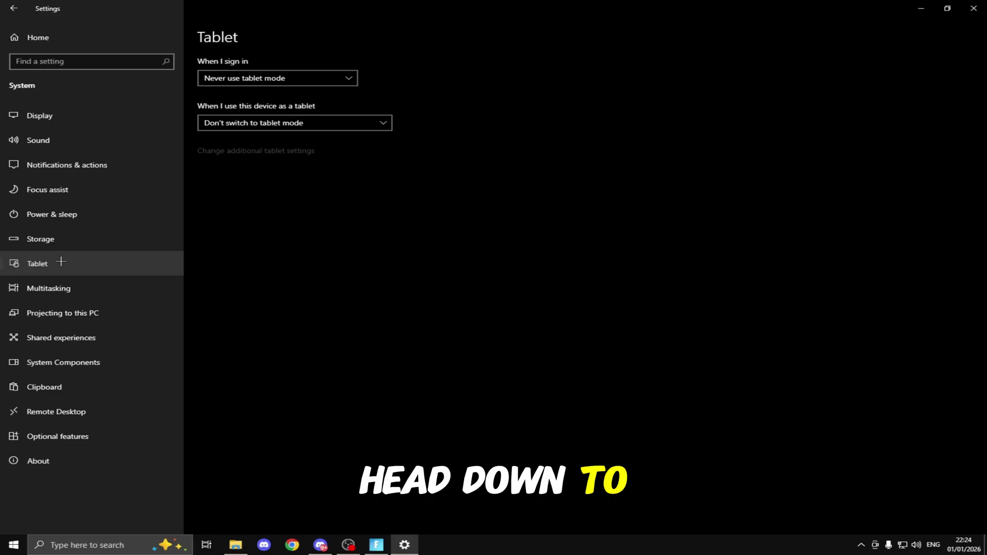
{"action": "left_click", "coordinate": [225, 78]}
{"action": "left_click", "coordinate": [231, 78]}
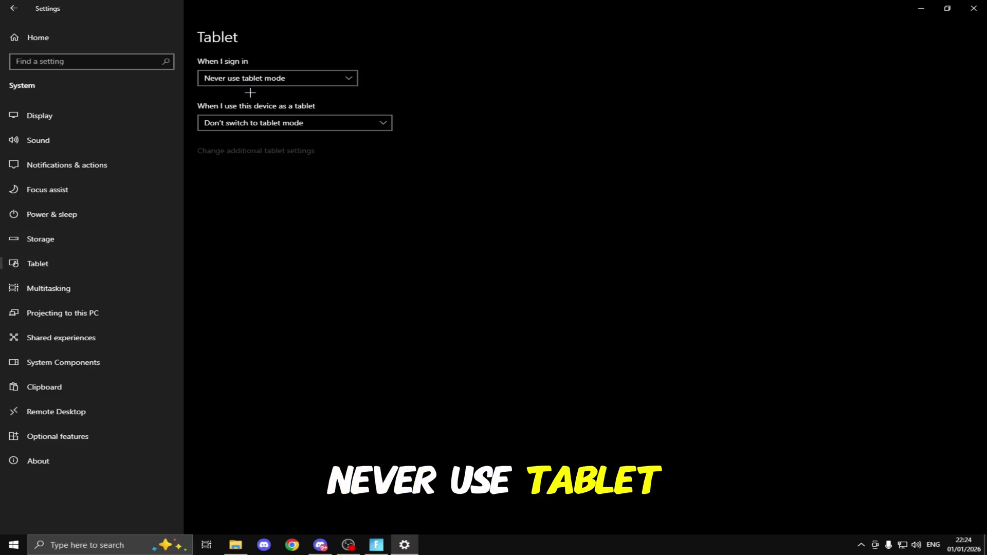
{"action": "left_click", "coordinate": [243, 119]}
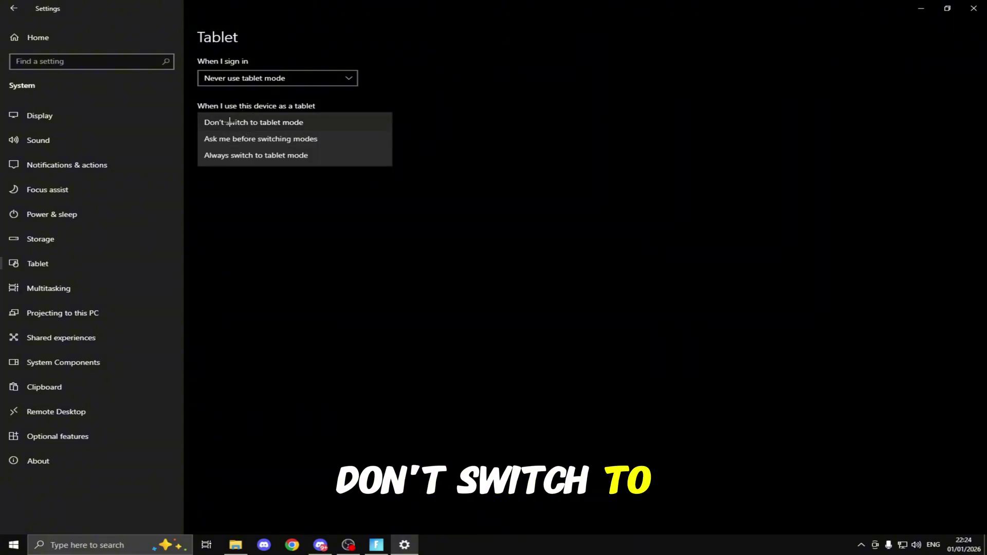
{"action": "left_click", "coordinate": [230, 123]}
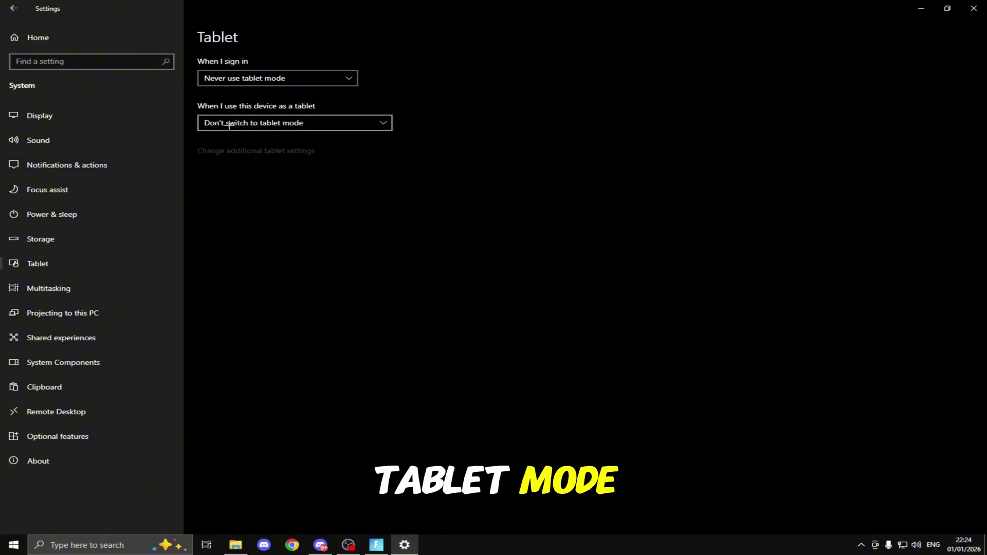
Step: Via About > Advanced system settings, keep only smooth font edges, thumbnails and window animations, and apply
{"action": "left_click", "coordinate": [60, 461]}
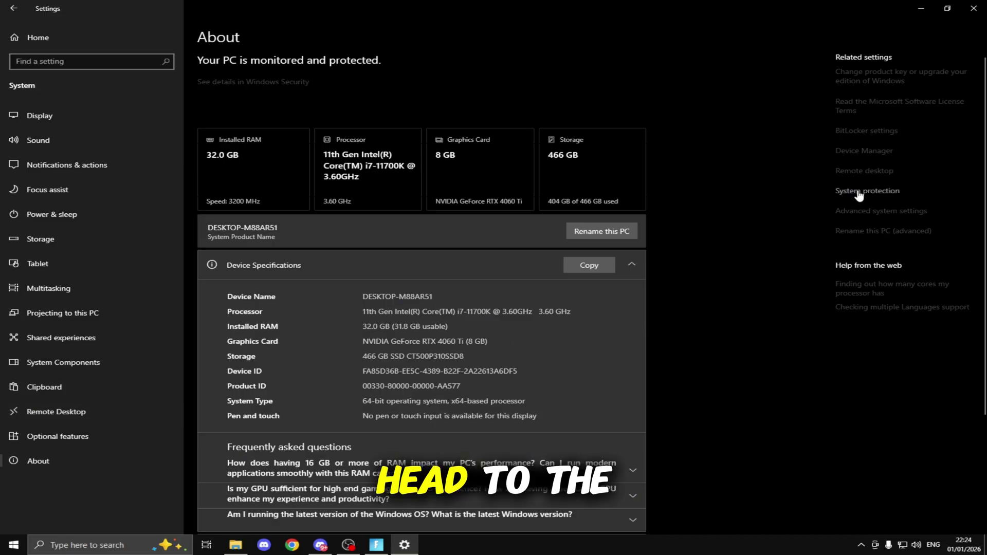
{"action": "left_click", "coordinate": [860, 212]}
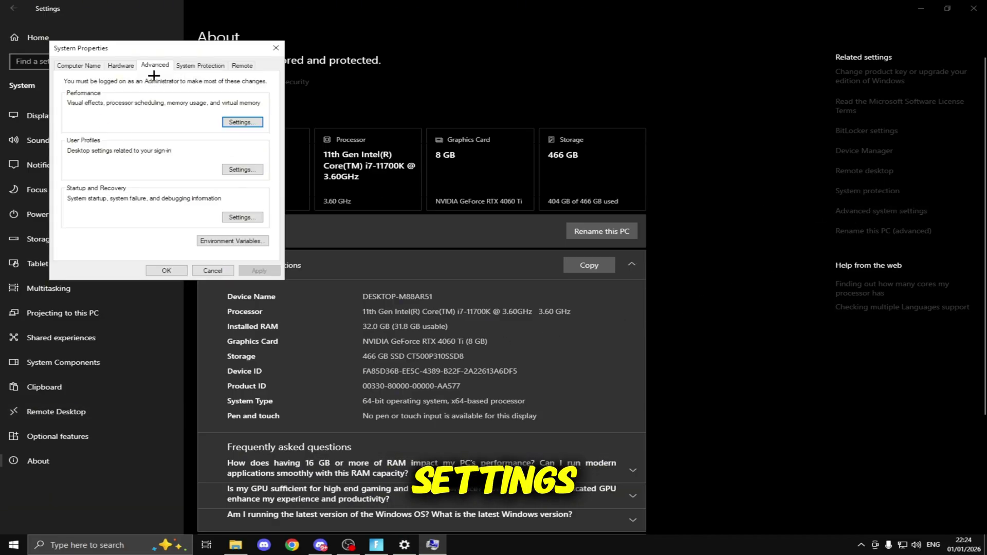
{"action": "left_click_drag", "start_coordinate": [152, 51], "coordinate": [404, 96]}
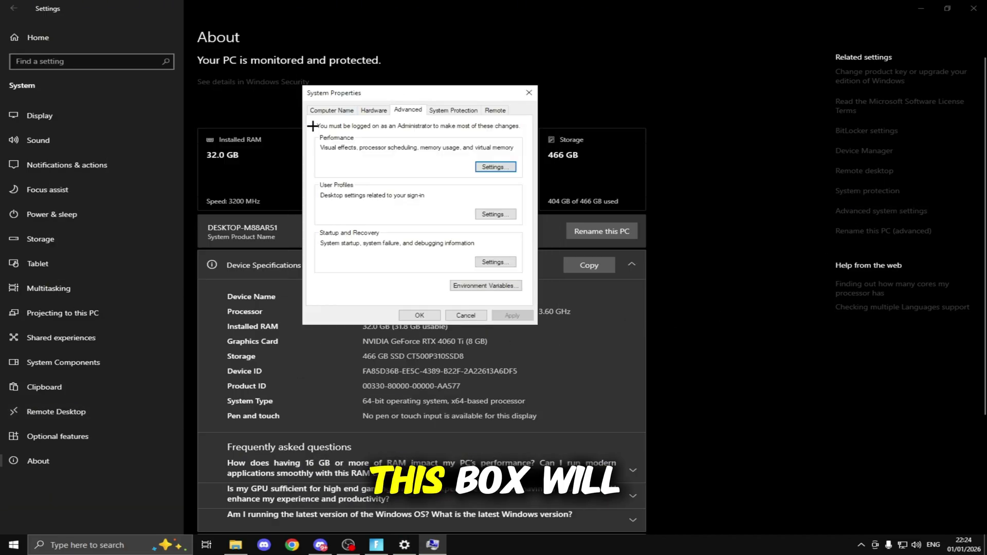
{"action": "left_click", "coordinate": [496, 166]}
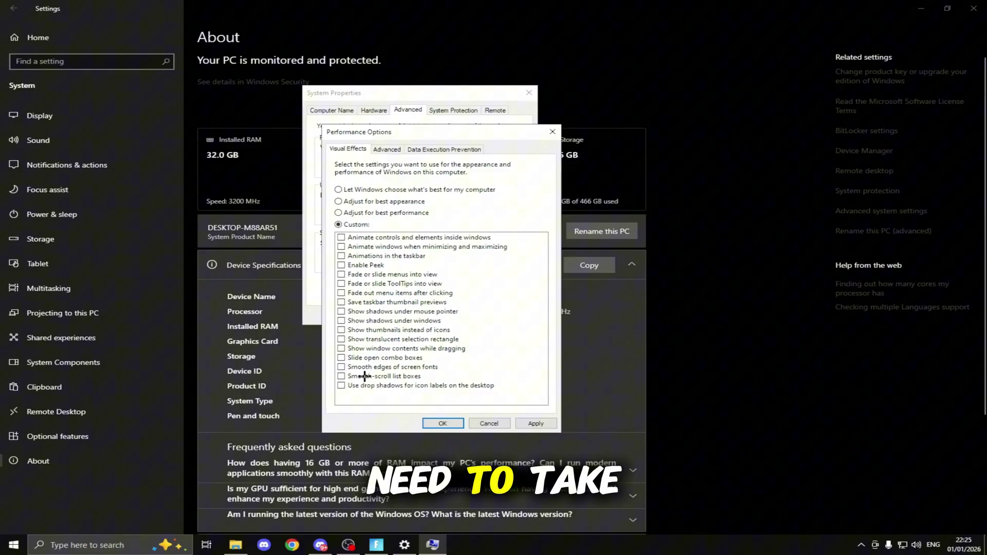
{"action": "left_click", "coordinate": [341, 367]}
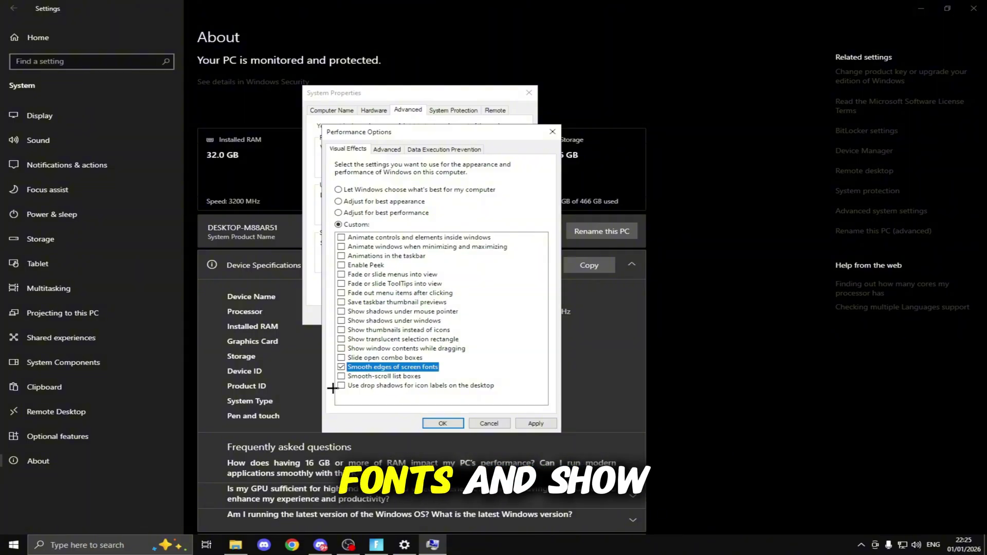
{"action": "left_click", "coordinate": [342, 331]}
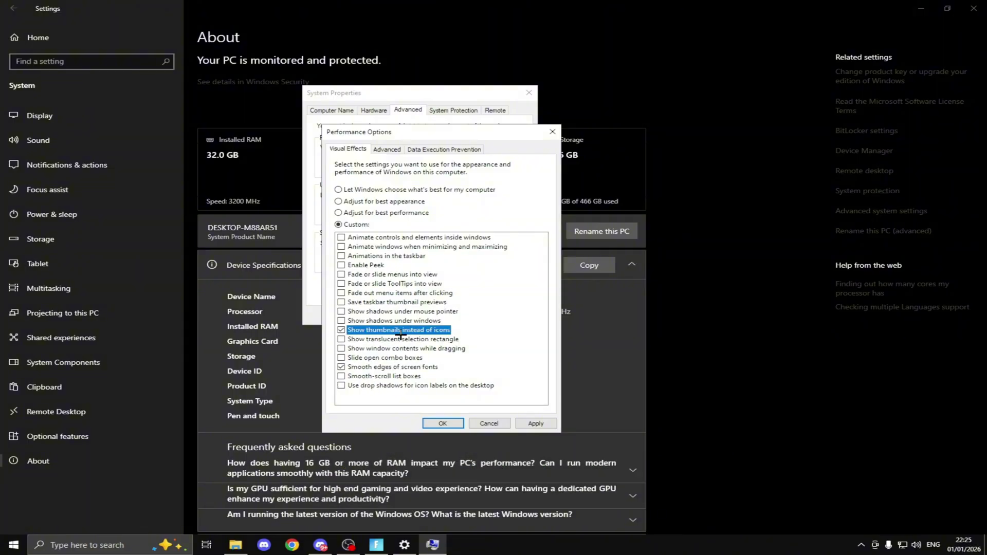
{"action": "left_click", "coordinate": [355, 248]}
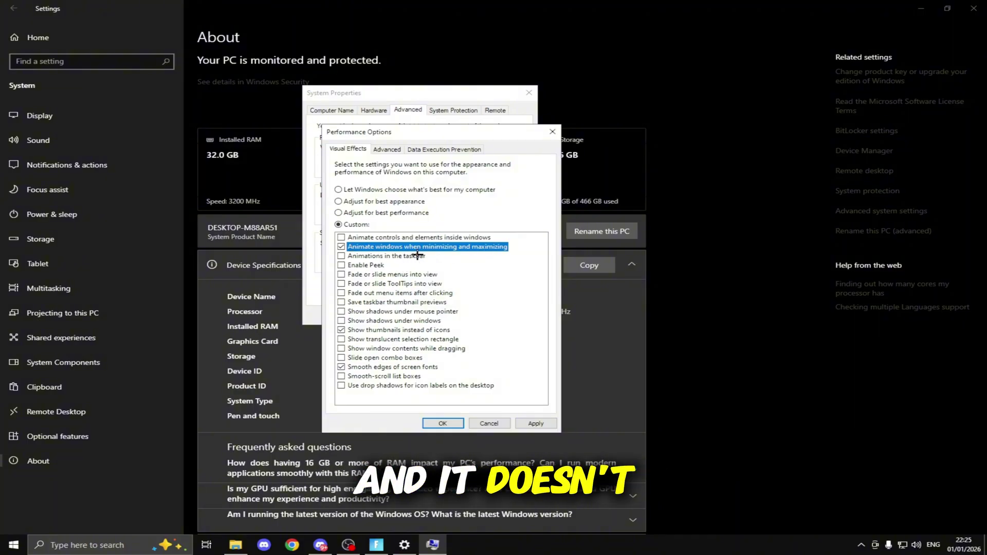
{"action": "left_click", "coordinate": [539, 426]}
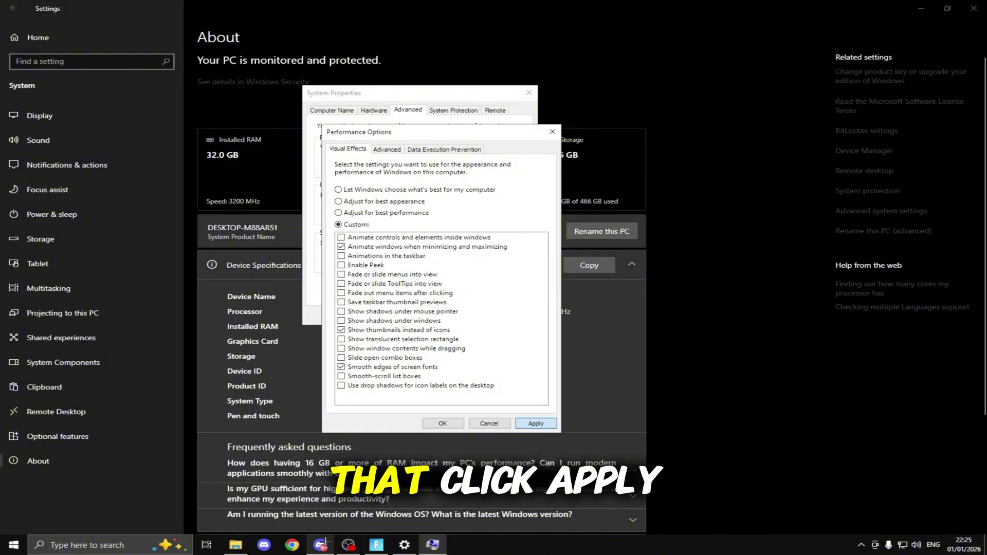
{"action": "left_click", "coordinate": [431, 421]}
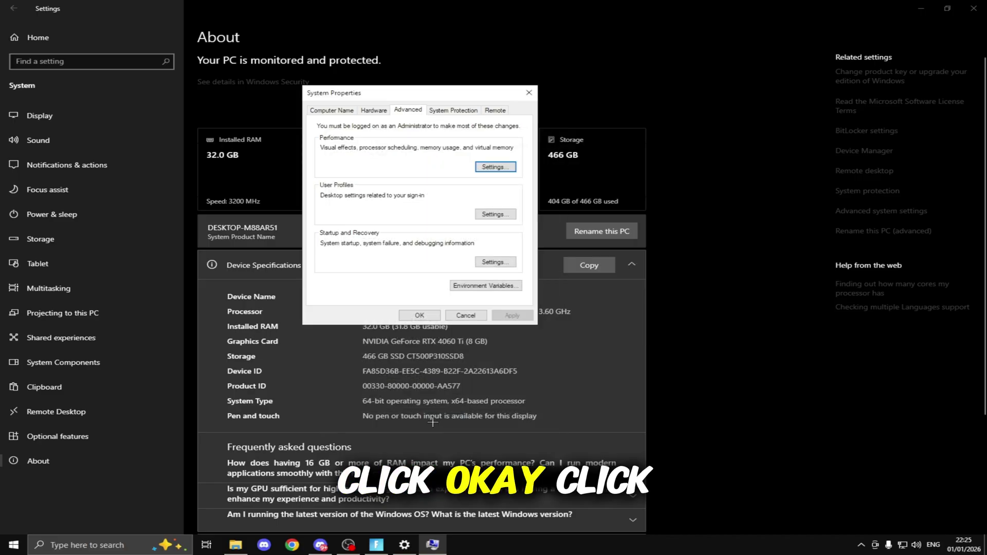
{"action": "left_click", "coordinate": [415, 315]}
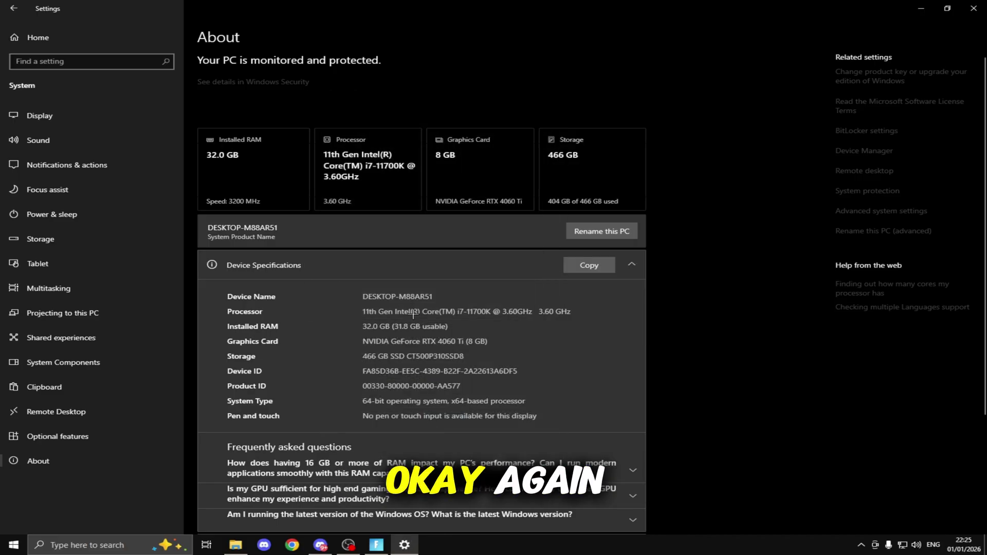
Step: Uninstall Calculator from the Apps & features list
{"action": "left_click", "coordinate": [53, 36]}
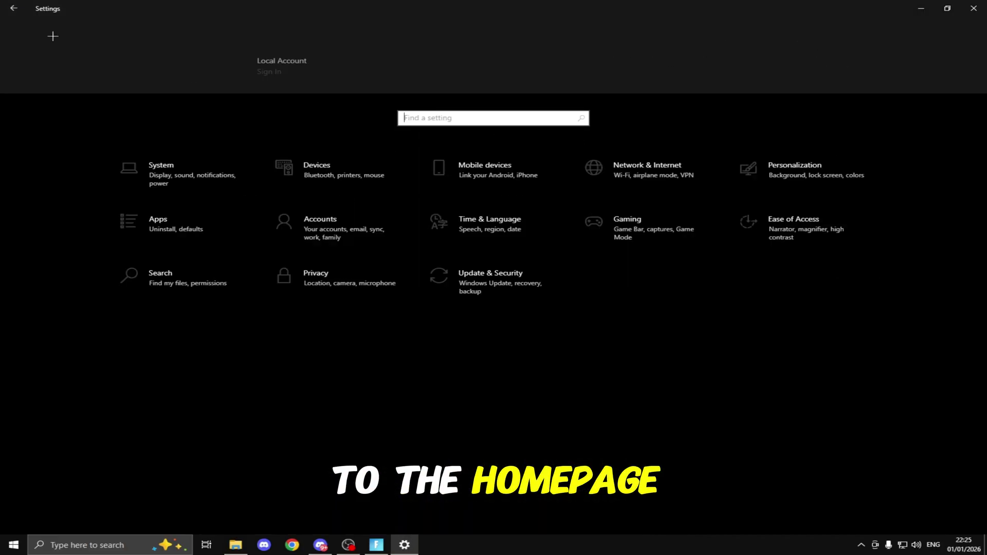
{"action": "left_click", "coordinate": [150, 226]}
{"action": "scroll", "coordinate": [282, 251], "scroll_direction": "down", "scroll_amount": 20}
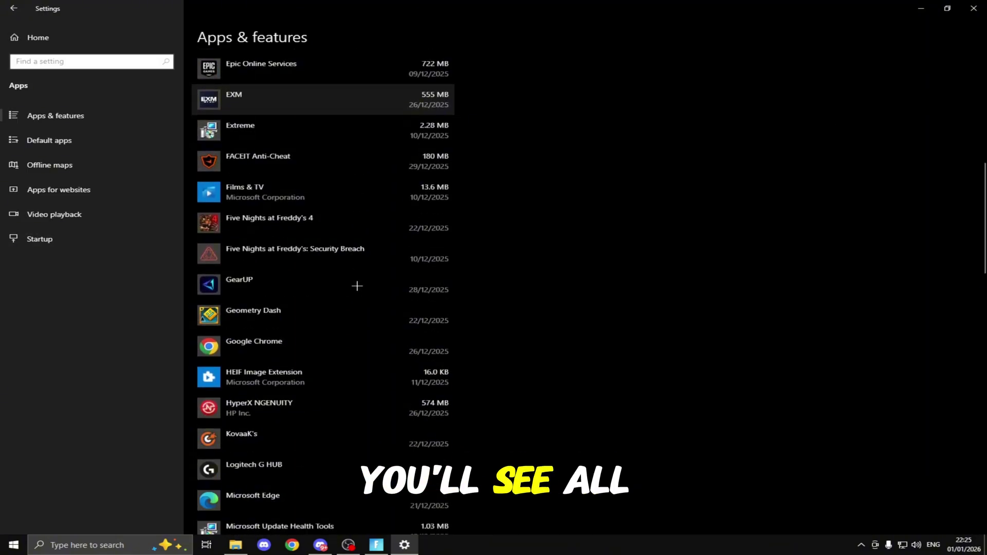
{"action": "scroll", "coordinate": [345, 296], "scroll_direction": "down", "scroll_amount": 12}
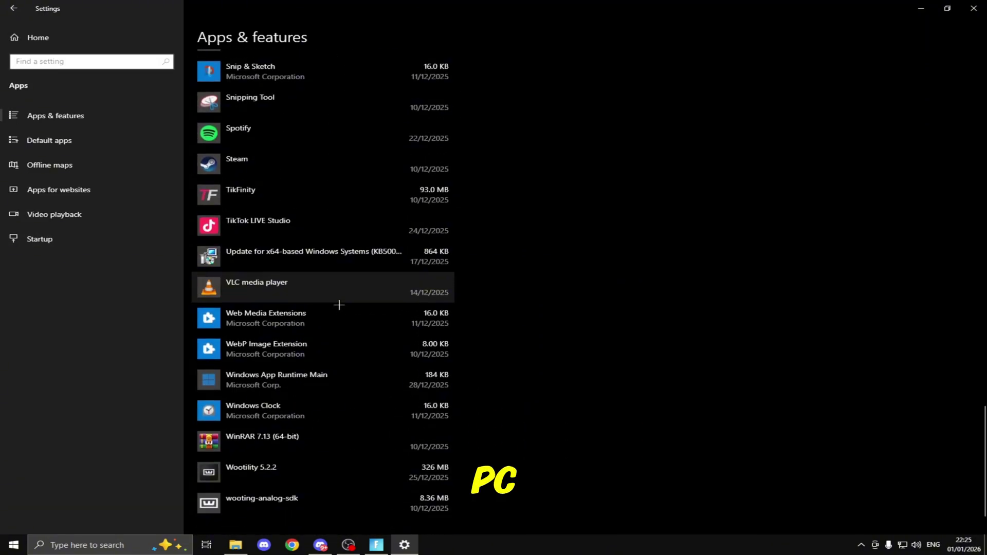
{"action": "scroll", "coordinate": [327, 410], "scroll_direction": "up", "scroll_amount": 20}
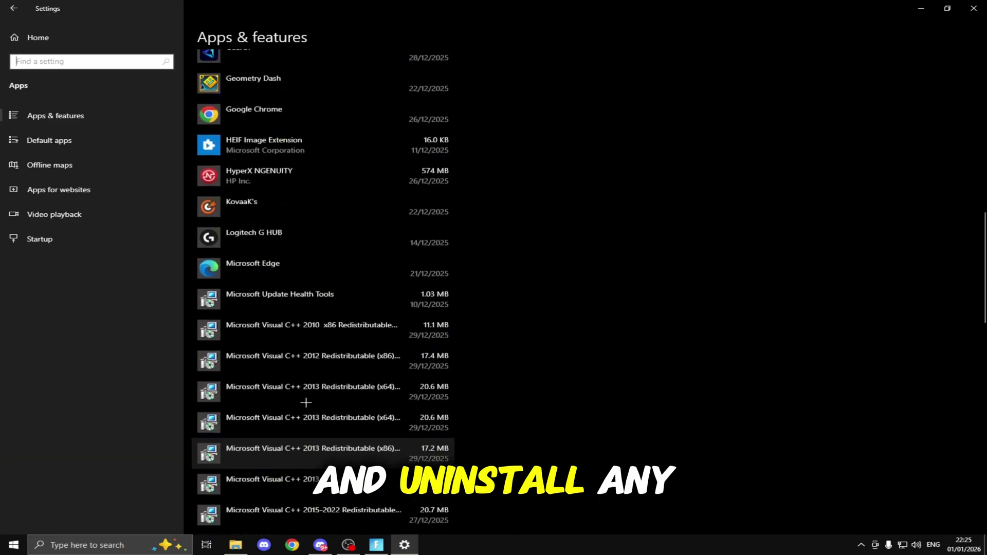
{"action": "scroll", "coordinate": [247, 346], "scroll_direction": "up", "scroll_amount": 2}
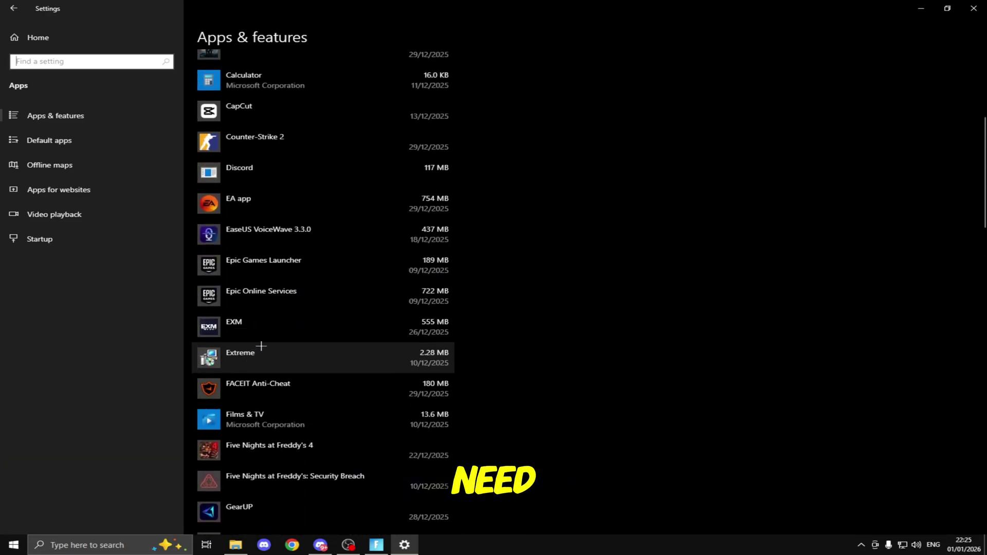
{"action": "scroll", "coordinate": [260, 346], "scroll_direction": "up", "scroll_amount": 4}
{"action": "left_click", "coordinate": [377, 250]}
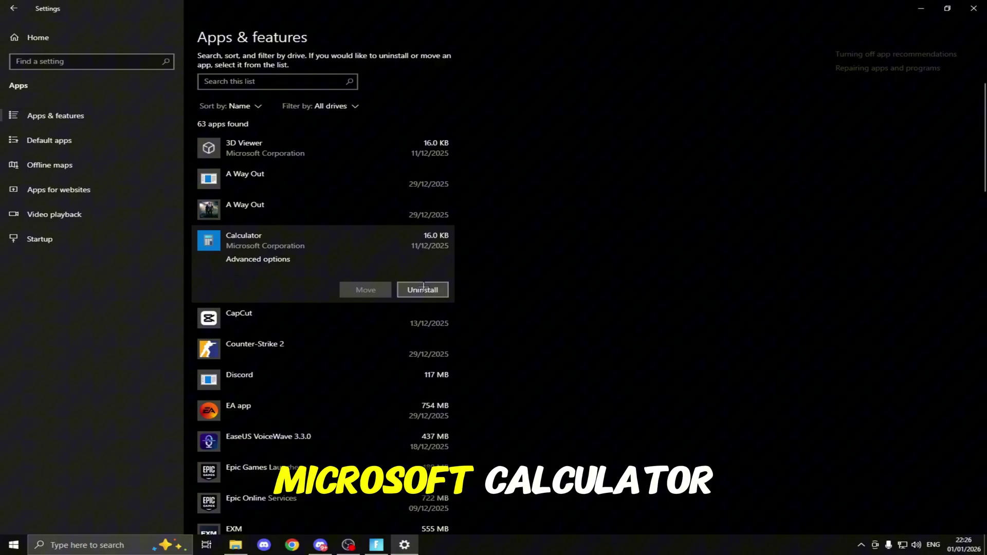
{"action": "left_click", "coordinate": [419, 291]}
{"action": "left_click", "coordinate": [465, 265]}
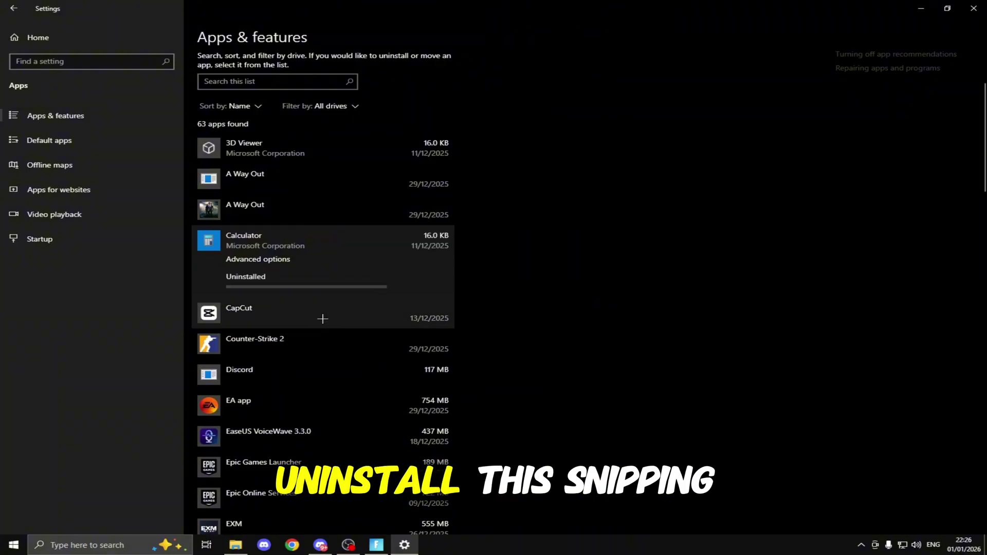
Step: Uninstall the Snipping Tool app
{"action": "scroll", "coordinate": [333, 314], "scroll_direction": "down", "scroll_amount": 10}
{"action": "left_click", "coordinate": [392, 432]}
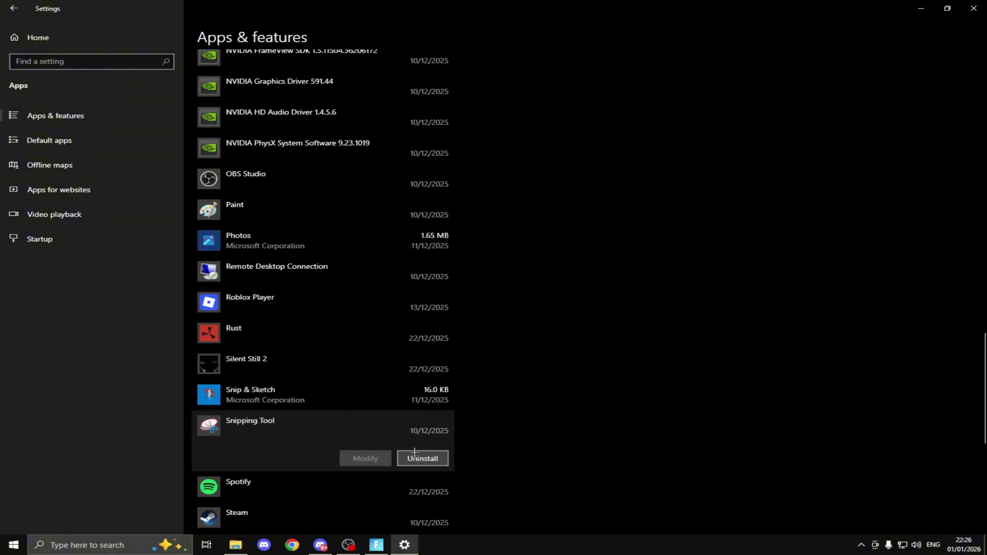
{"action": "left_click", "coordinate": [421, 458]}
{"action": "left_click", "coordinate": [381, 452]}
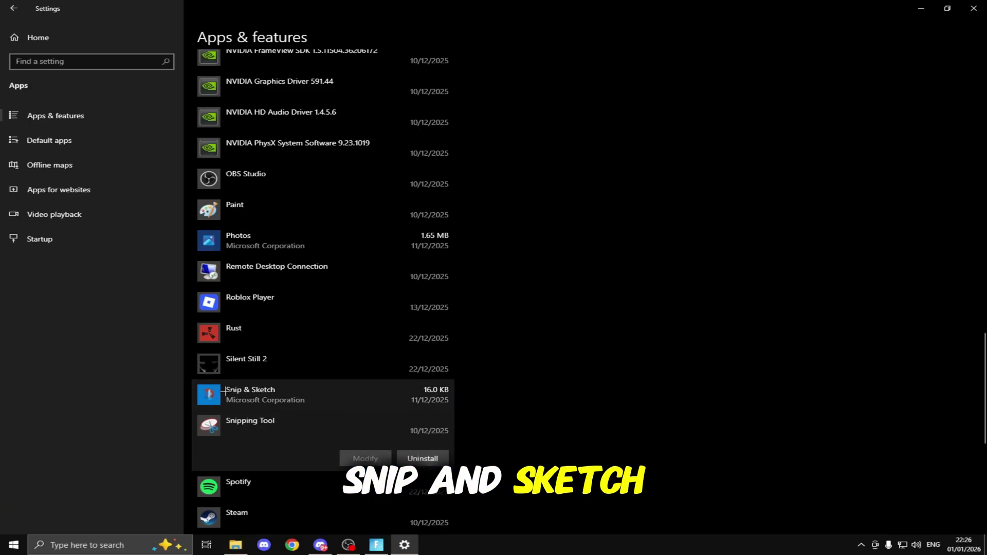
{"action": "left_click", "coordinate": [423, 457]}
{"action": "left_click", "coordinate": [462, 431]}
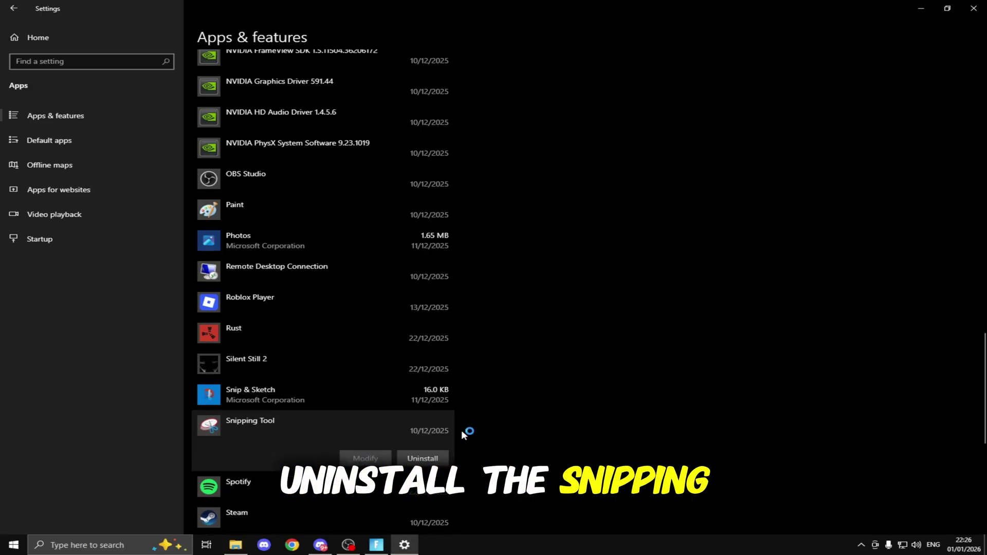
Step: Uninstall the Windows Clock app
{"action": "scroll", "coordinate": [382, 418], "scroll_direction": "down", "scroll_amount": 8}
{"action": "left_click", "coordinate": [329, 334]}
{"action": "left_click", "coordinate": [419, 382]}
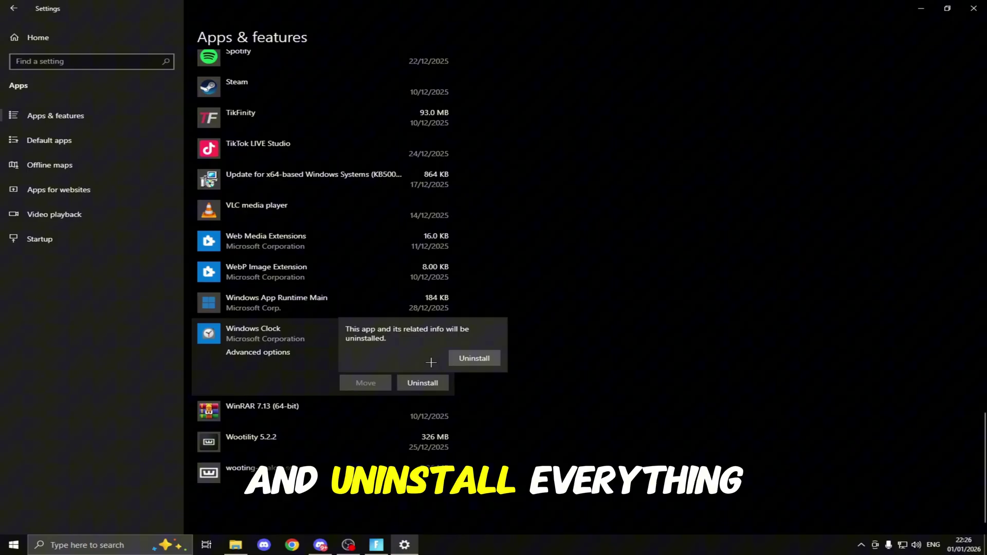
{"action": "left_click", "coordinate": [473, 358]}
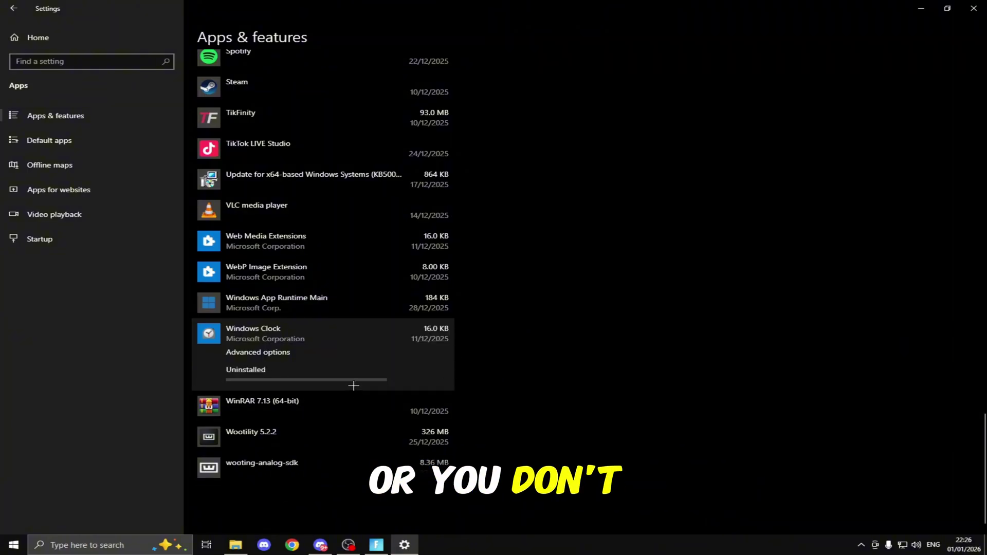
Step: Check Game Mode under Gaming and save Fortnite's graphics preference as High performance
{"action": "left_click", "coordinate": [73, 39]}
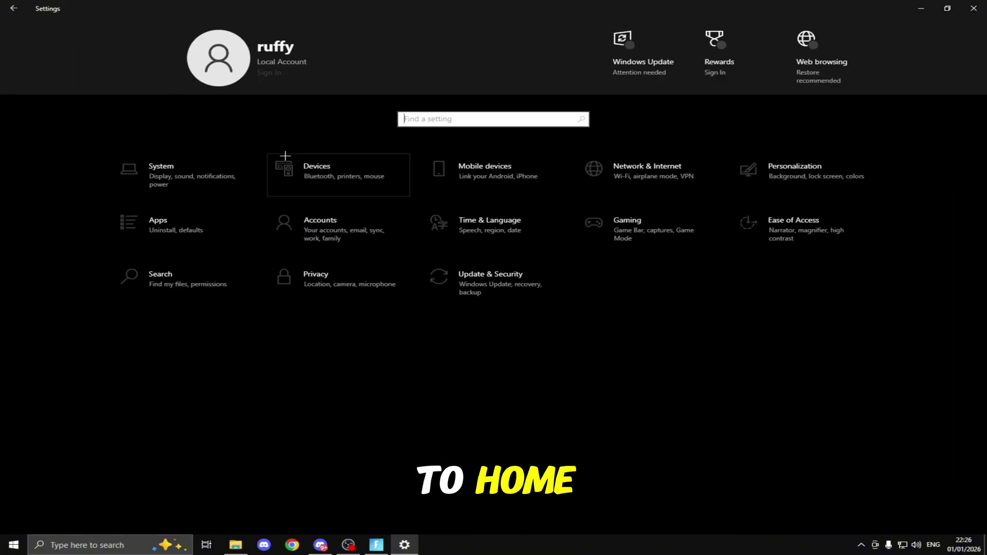
{"action": "left_click", "coordinate": [647, 242]}
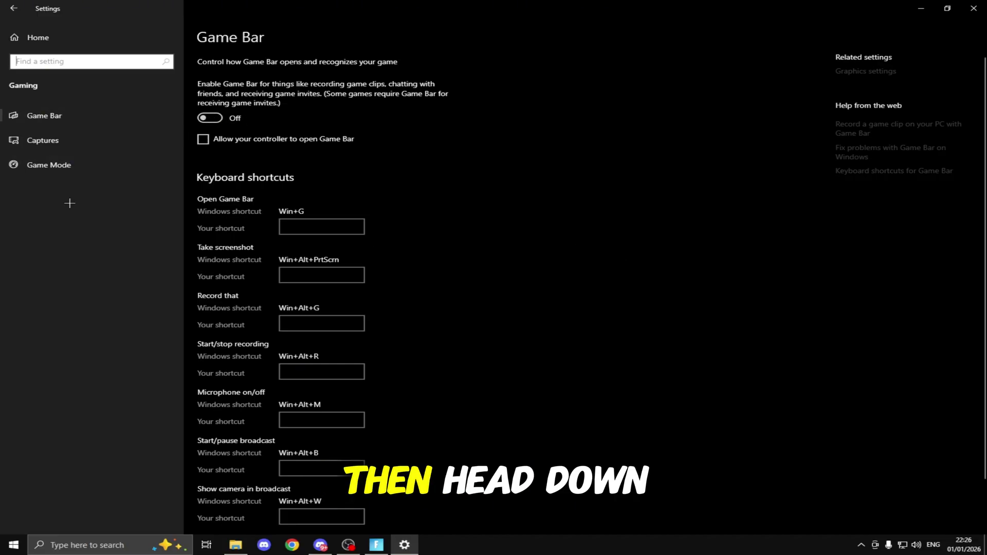
{"action": "left_click", "coordinate": [60, 164]}
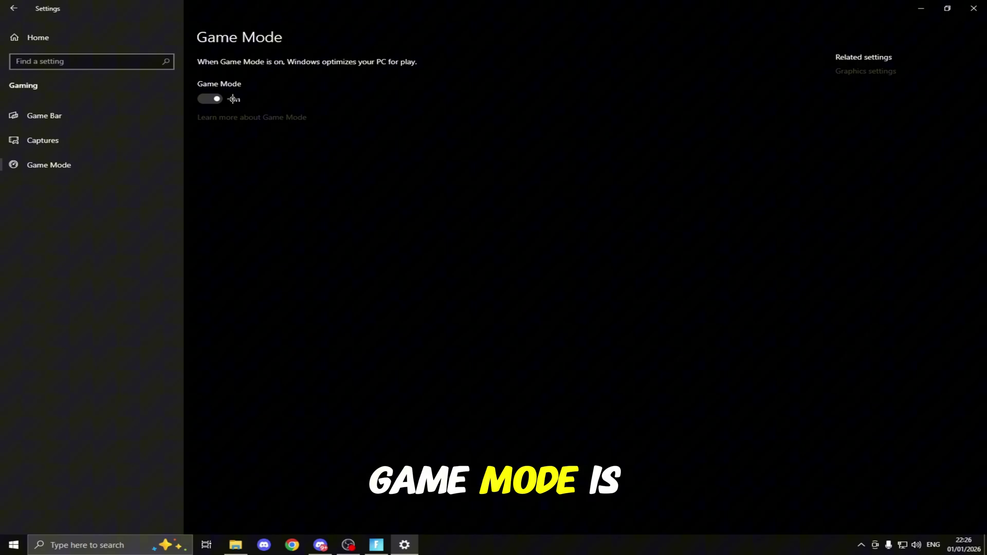
{"action": "left_click", "coordinate": [866, 72]}
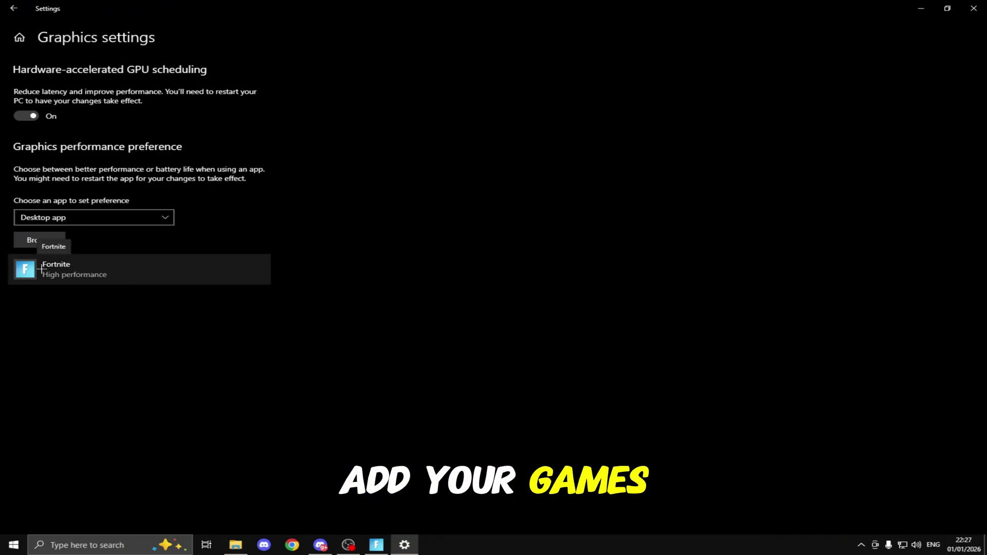
{"action": "left_click", "coordinate": [118, 272]}
{"action": "left_click", "coordinate": [182, 322]}
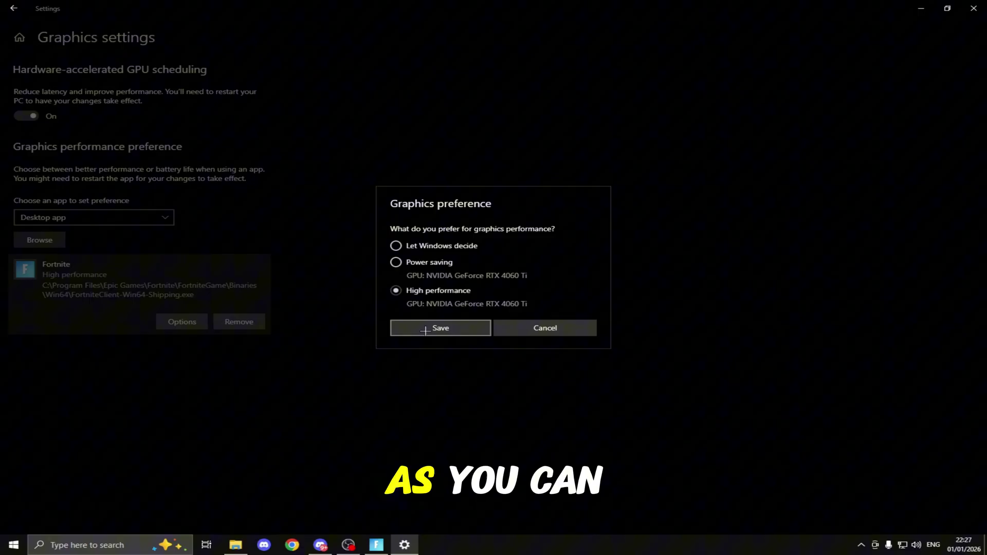
{"action": "left_click", "coordinate": [426, 330]}
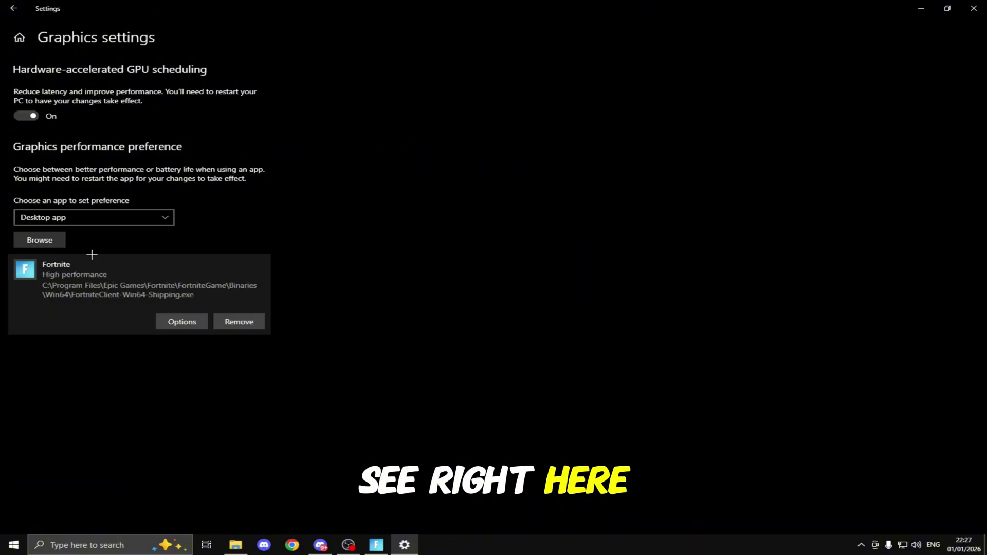
Step: Browse to C:\Program Files\Epic Games\Fortnite\FortniteGame\Binaries\Win64 for a new graphics app
{"action": "left_click", "coordinate": [55, 245]}
{"action": "left_click", "coordinate": [43, 180]}
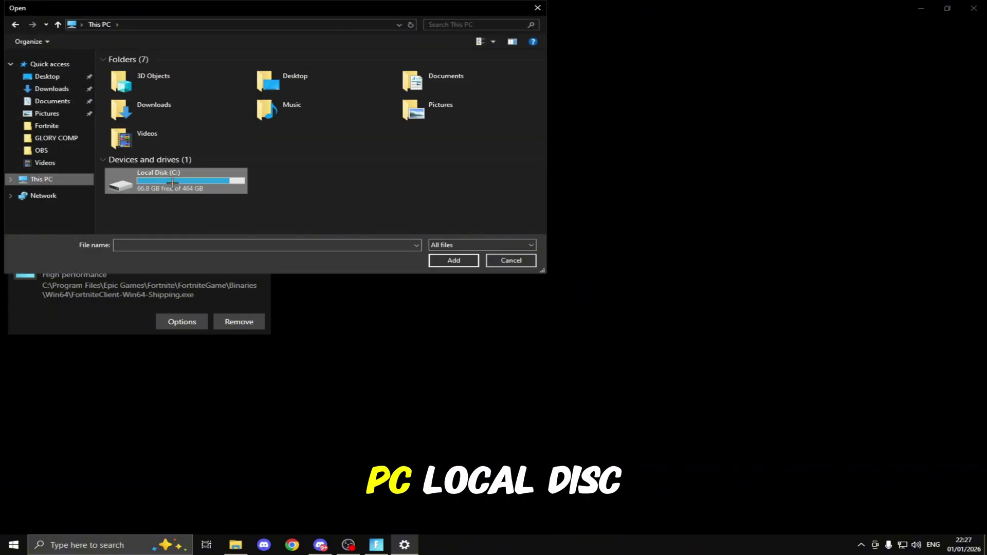
{"action": "double_click", "coordinate": [173, 182]}
{"action": "double_click", "coordinate": [136, 93]}
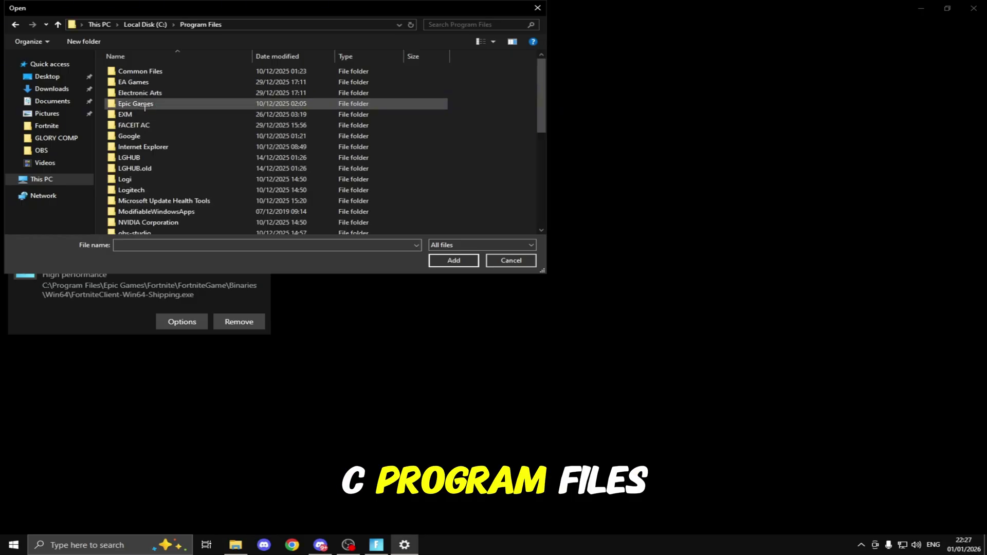
{"action": "double_click", "coordinate": [136, 103]}
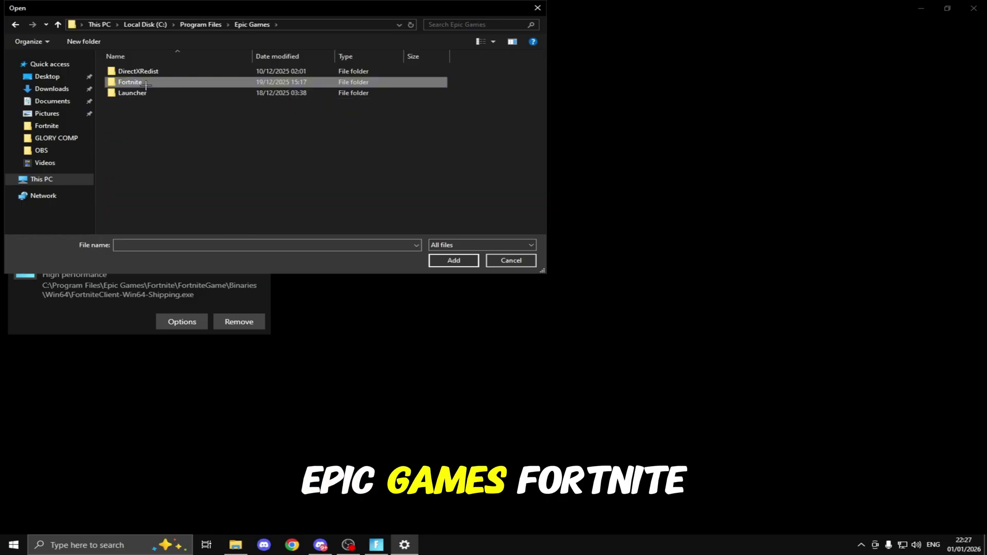
{"action": "double_click", "coordinate": [147, 85]}
{"action": "double_click", "coordinate": [140, 103]}
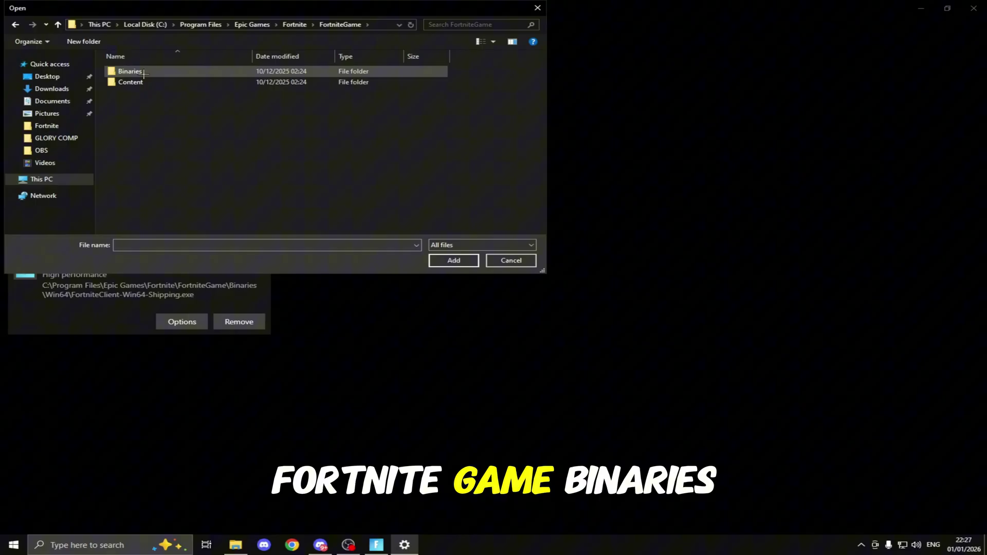
{"action": "double_click", "coordinate": [144, 74]}
{"action": "double_click", "coordinate": [138, 82]}
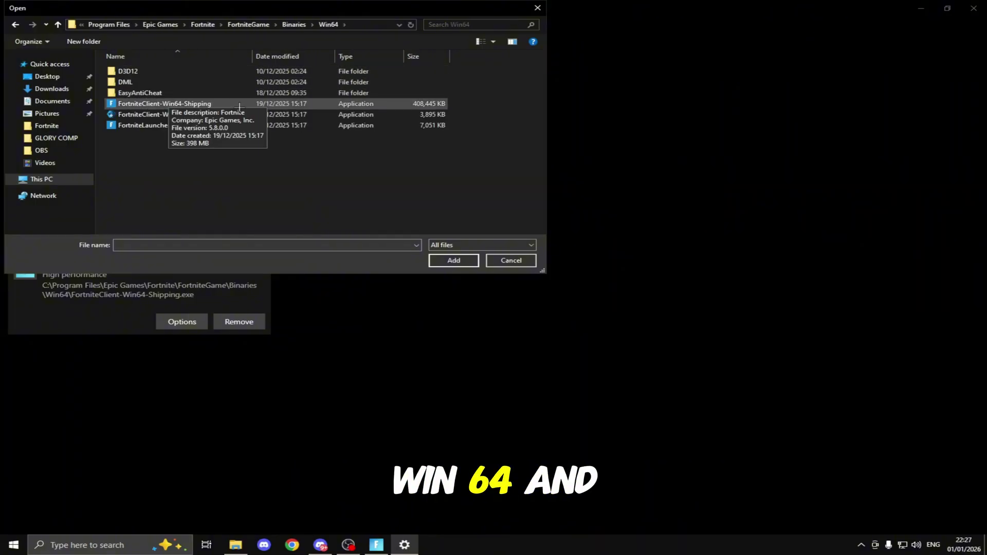
Step: Add FortniteClient-Win64-Shipping and save its graphics preference as High performance
{"action": "left_click", "coordinate": [165, 105]}
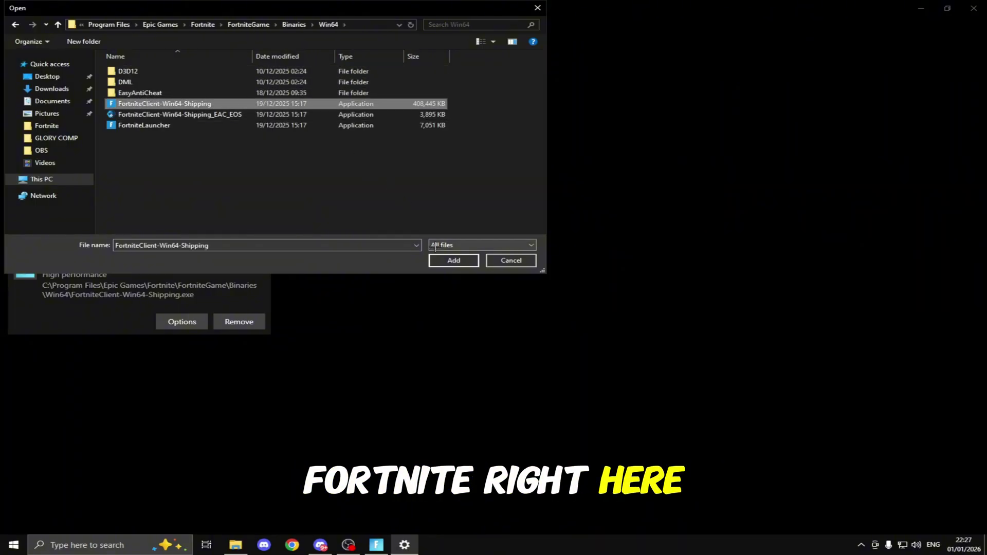
{"action": "left_click", "coordinate": [469, 263]}
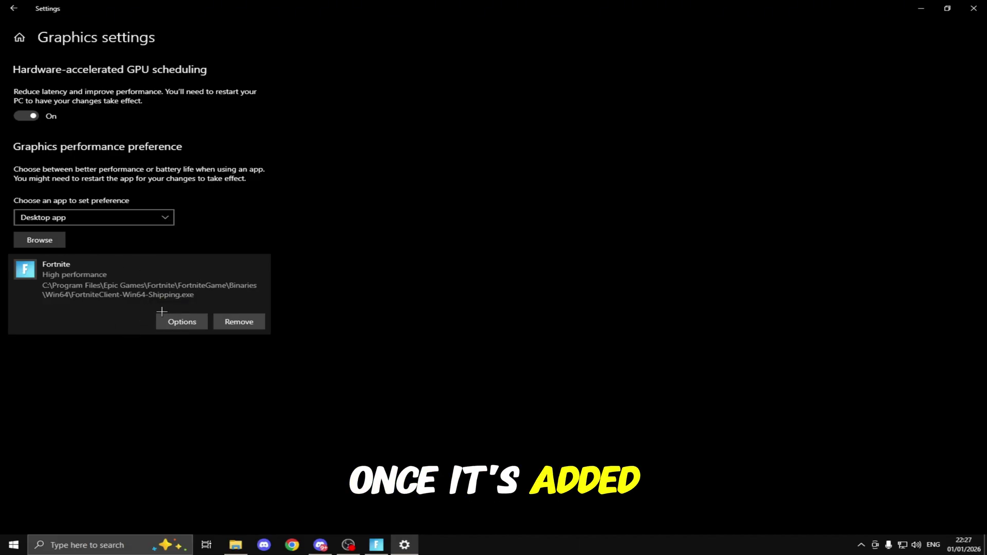
{"action": "left_click", "coordinate": [175, 322]}
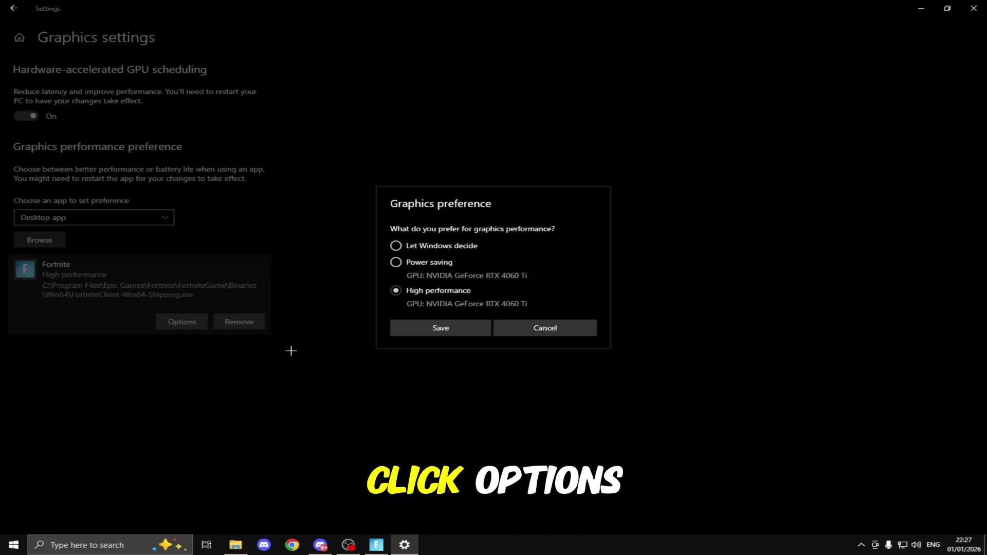
{"action": "left_click", "coordinate": [458, 330]}
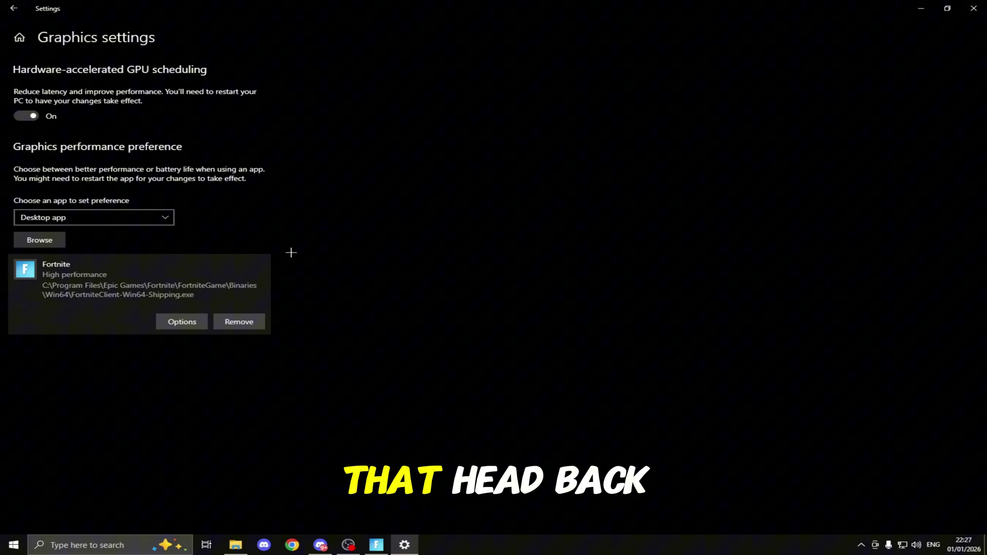
Step: Turn off 'Show me notifications in the Settings app' under Privacy > General
{"action": "left_click", "coordinate": [11, 35]}
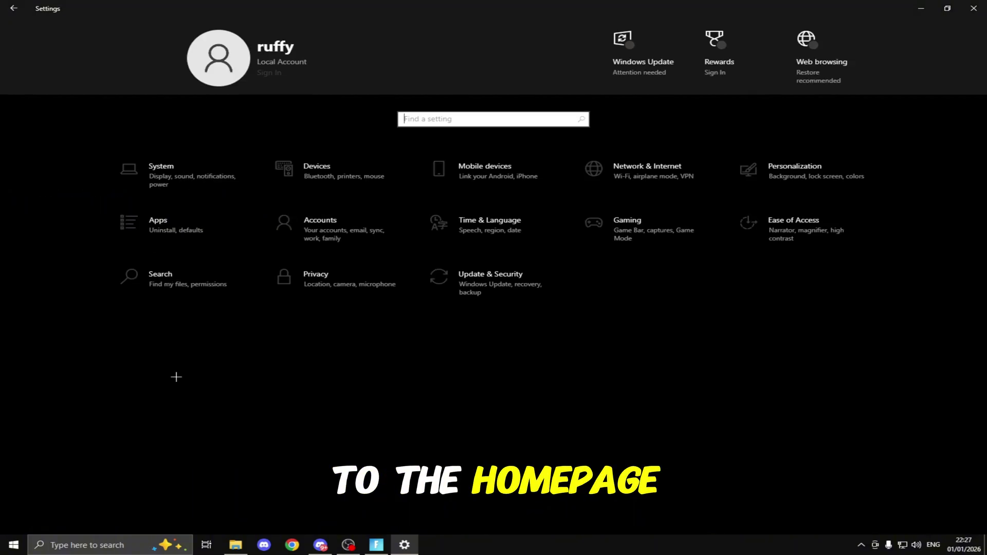
{"action": "left_click", "coordinate": [335, 284]}
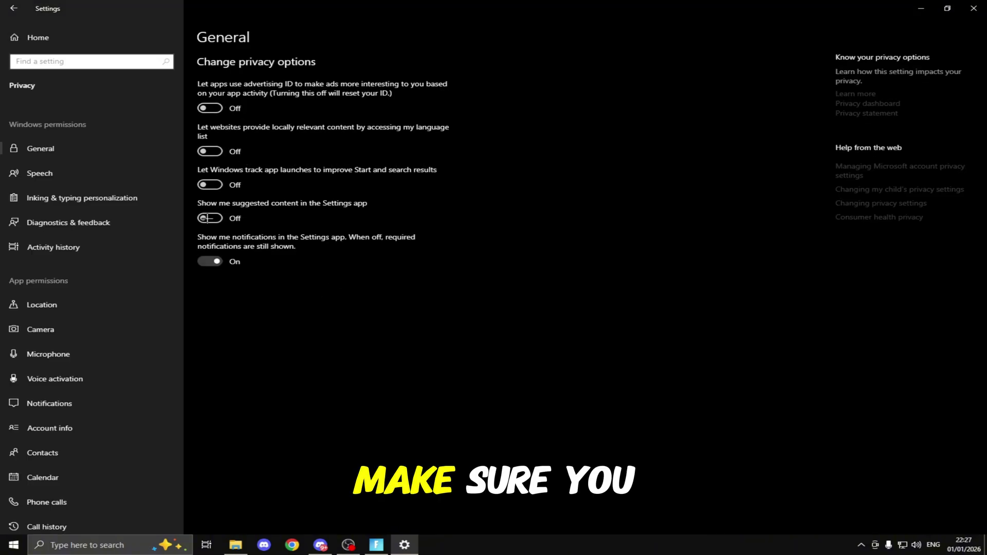
{"action": "left_click", "coordinate": [217, 261]}
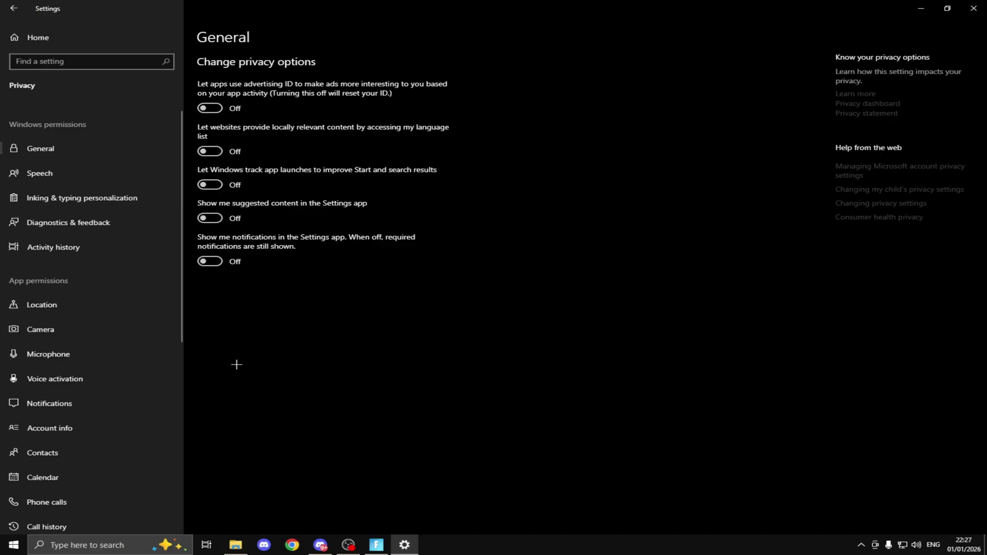
Step: Run Check for updates in Update & Security, then close Settings
{"action": "left_click", "coordinate": [64, 37]}
{"action": "left_click", "coordinate": [457, 287]}
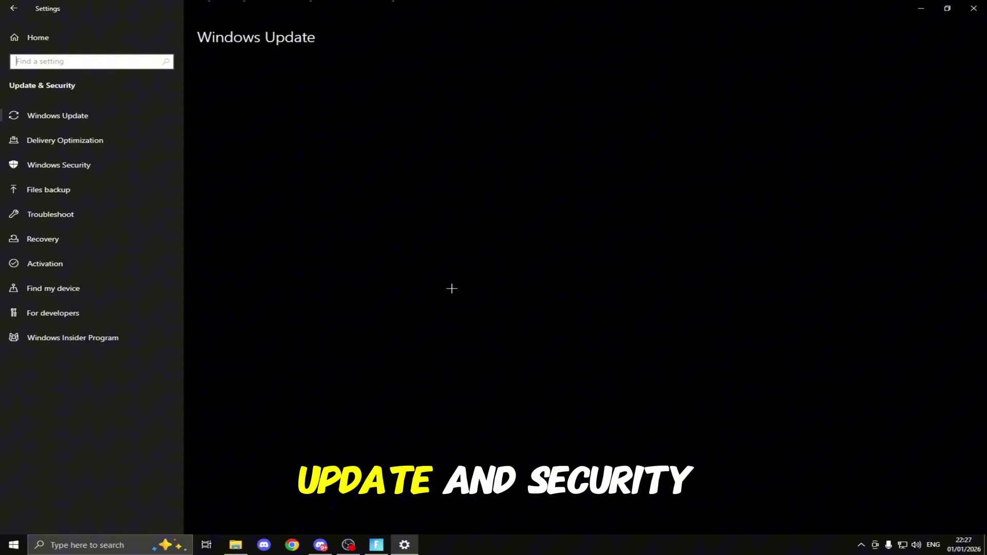
{"action": "left_click", "coordinate": [226, 114]}
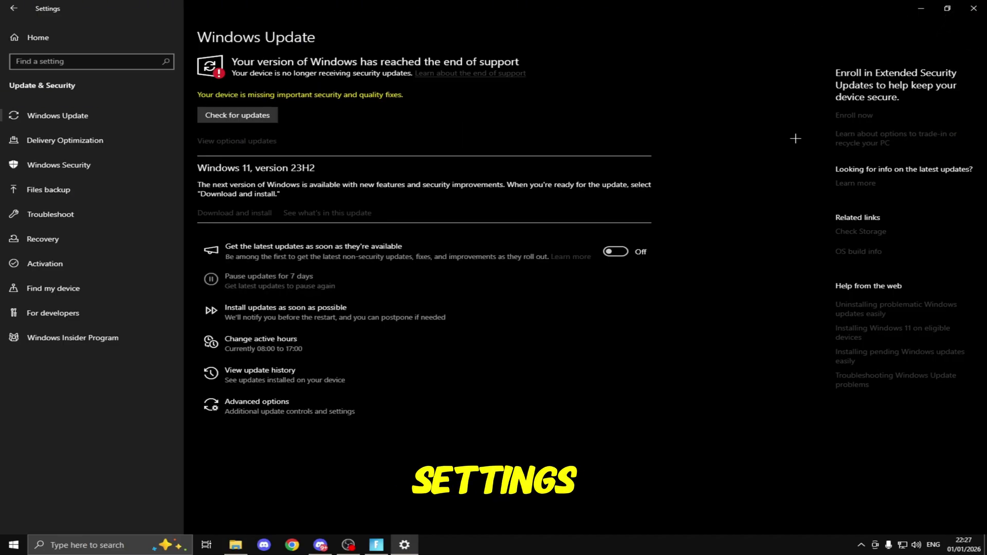
{"action": "left_click", "coordinate": [982, 3]}
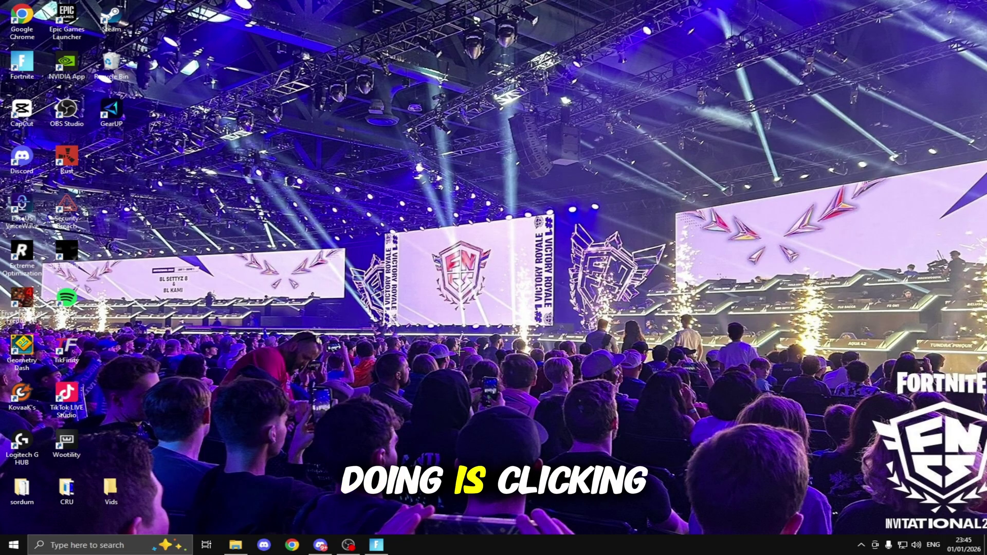
Step: Launch the Services console by searching 'serv' and jump to services starting with S
{"action": "key", "text": "super"}
{"action": "type", "text": "serv"}
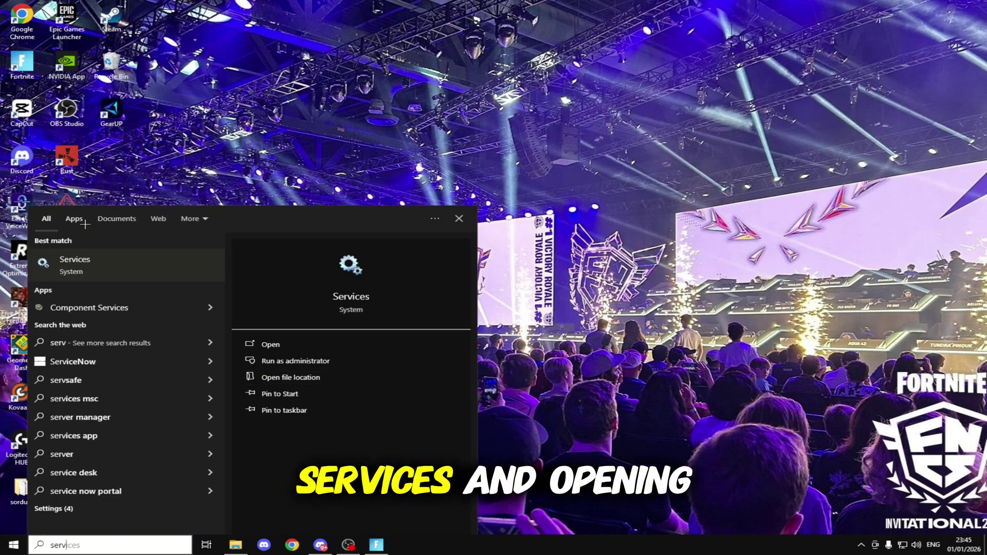
{"action": "key", "text": "Return"}
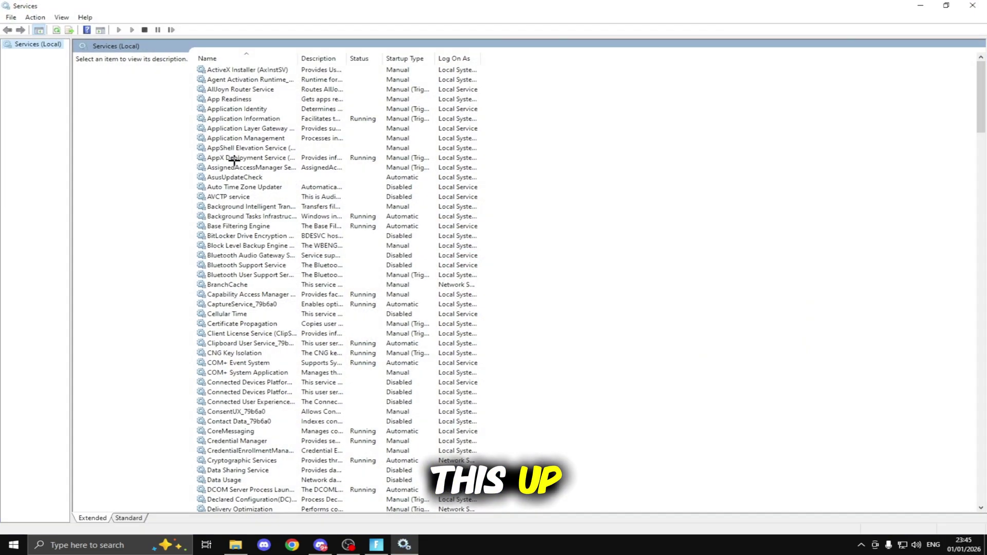
{"action": "left_click", "coordinate": [232, 158]}
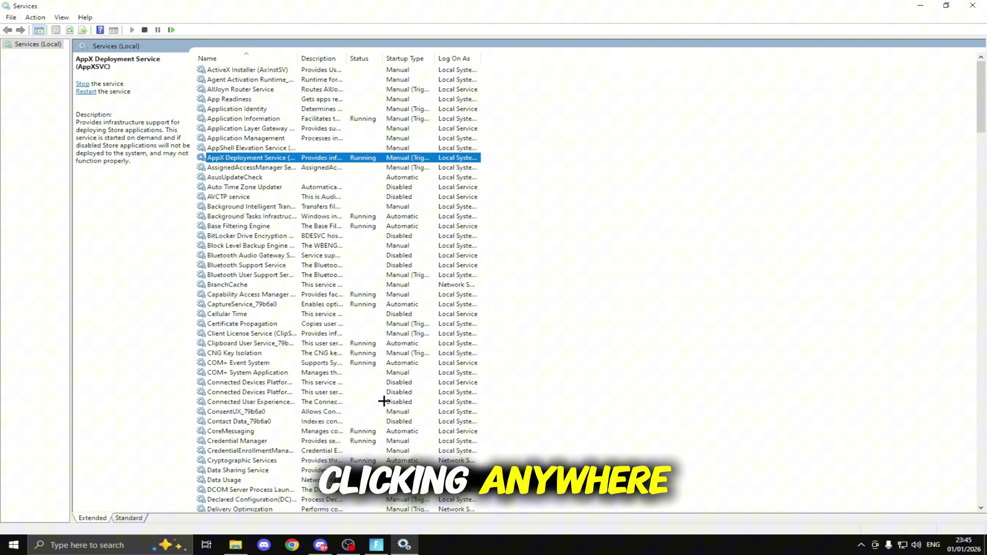
{"action": "key", "text": "s"}
{"action": "key", "text": "s"}
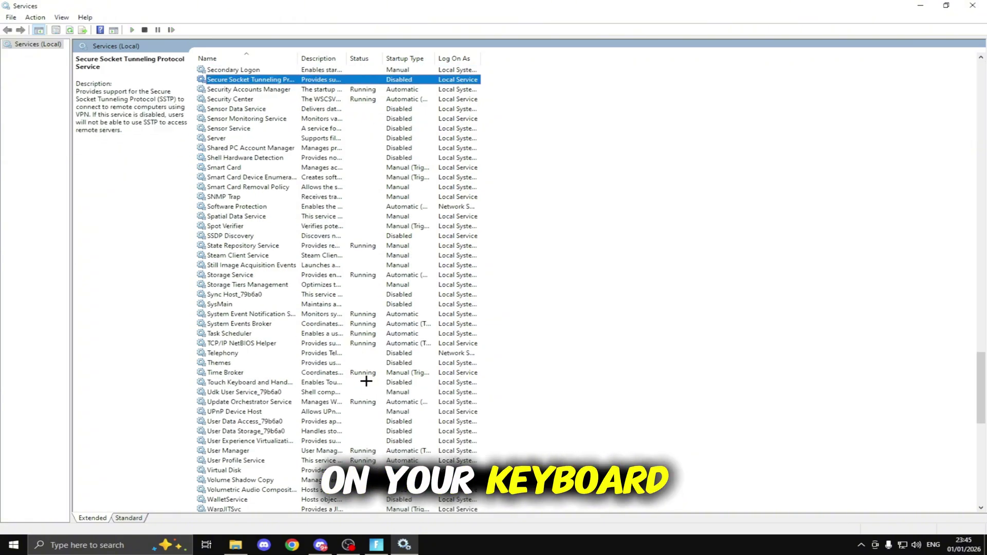
{"action": "key", "text": "s"}
{"action": "key", "text": "s"}
{"action": "key", "text": "s"}
{"action": "key", "text": "s"}
{"action": "key", "text": "s"}
{"action": "key", "text": "s"}
{"action": "key", "text": "s"}
{"action": "key", "text": "s"}
{"action": "key", "text": "s"}
{"action": "key", "text": "s"}
{"action": "key", "text": "s"}
{"action": "key", "text": "s"}
{"action": "key", "text": "s"}
{"action": "key", "text": "s"}
{"action": "key", "text": "s"}
{"action": "key", "text": "s"}
{"action": "key", "text": "s"}
{"action": "key", "text": "s"}
{"action": "key", "text": "s"}
{"action": "key", "text": "s"}
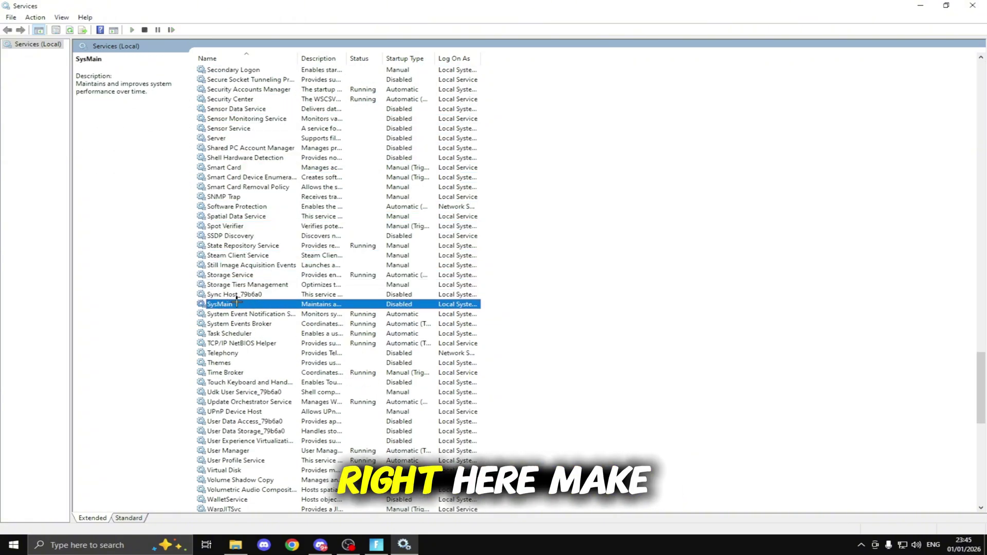
Step: Set the SysMain service's startup type to Disabled and apply
{"action": "double_click", "coordinate": [236, 304]}
{"action": "left_click", "coordinate": [515, 260]}
{"action": "left_click", "coordinate": [463, 290]}
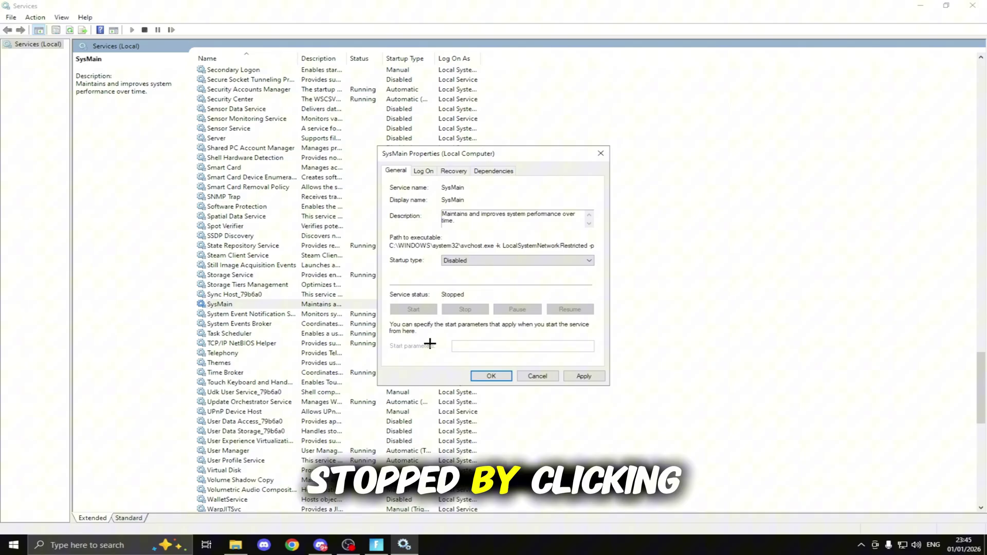
{"action": "left_click", "coordinate": [585, 377]}
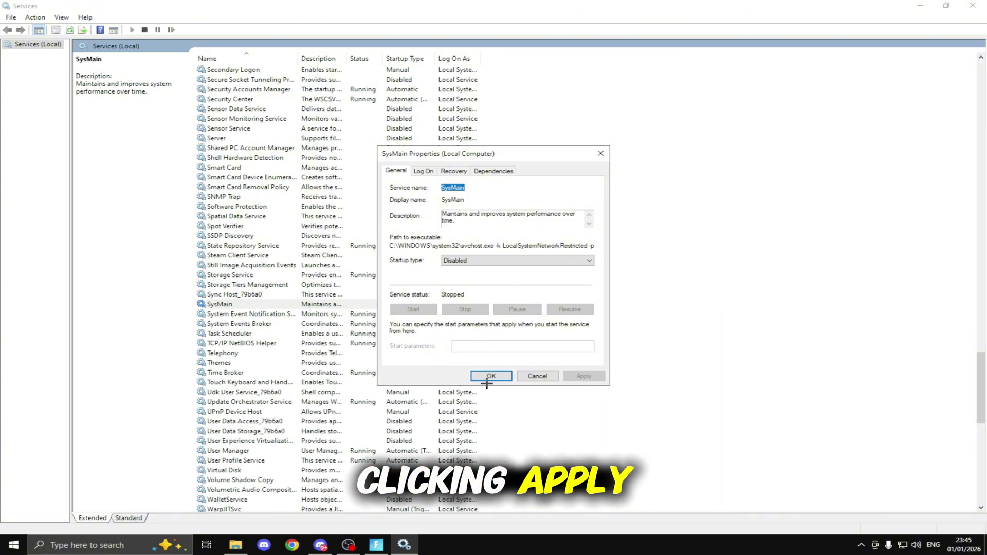
{"action": "left_click", "coordinate": [486, 376]}
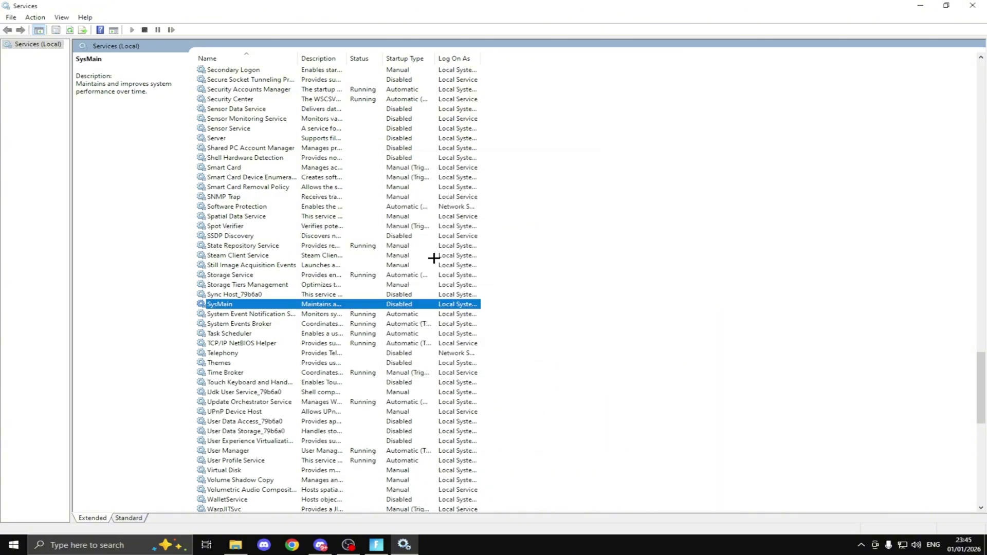
Step: Keep the Print Spooler service's startup type Disabled and apply
{"action": "key", "text": "p"}
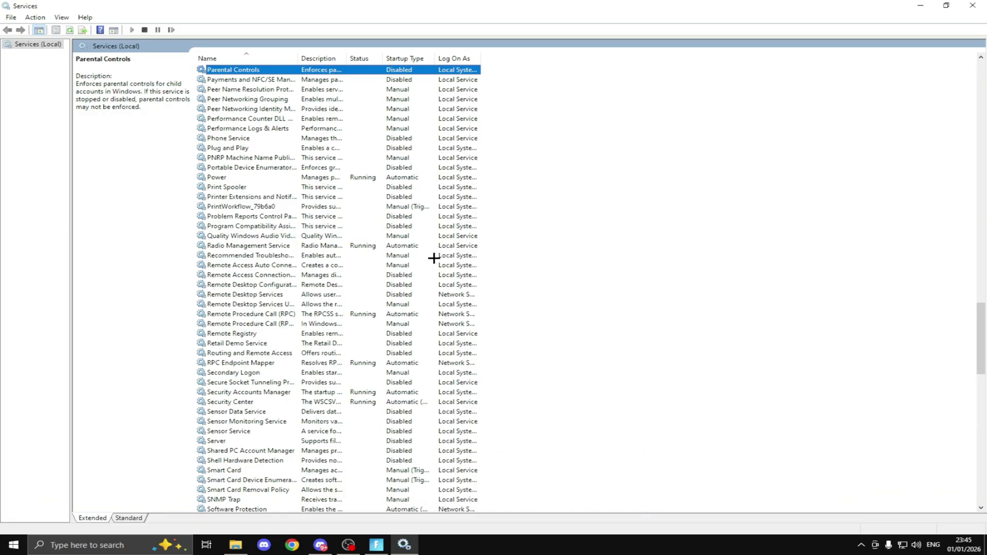
{"action": "left_click", "coordinate": [245, 189]}
{"action": "double_click", "coordinate": [241, 184]}
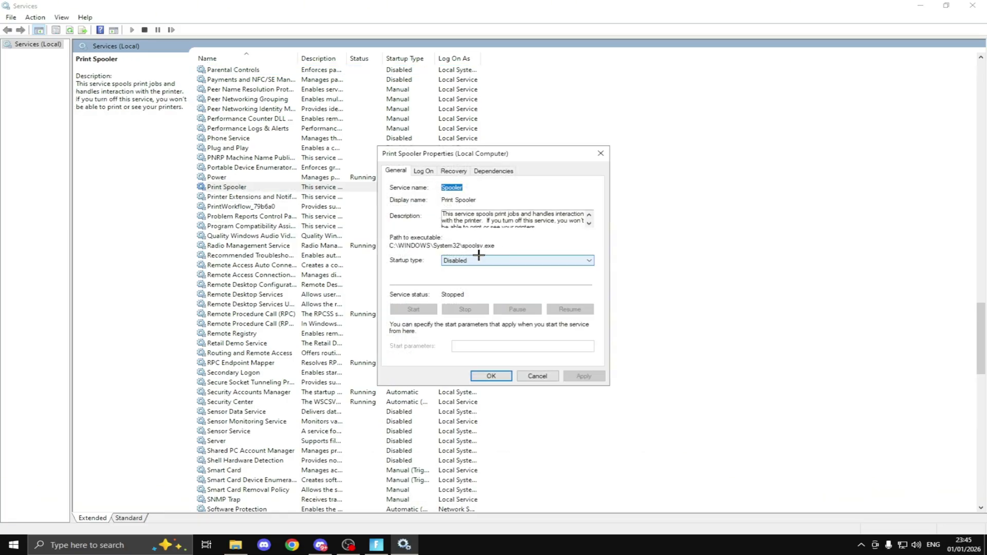
{"action": "left_click", "coordinate": [479, 260]}
{"action": "left_click", "coordinate": [463, 293]}
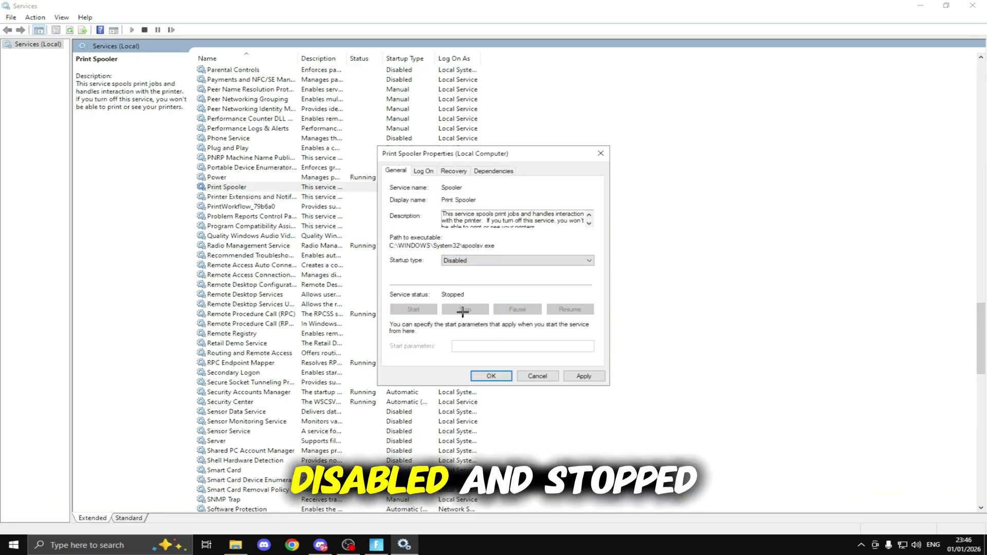
{"action": "left_click", "coordinate": [586, 376]}
{"action": "left_click", "coordinate": [491, 376]}
Step: Keep WalletService's startup type Disabled and confirm
{"action": "key", "text": "w"}
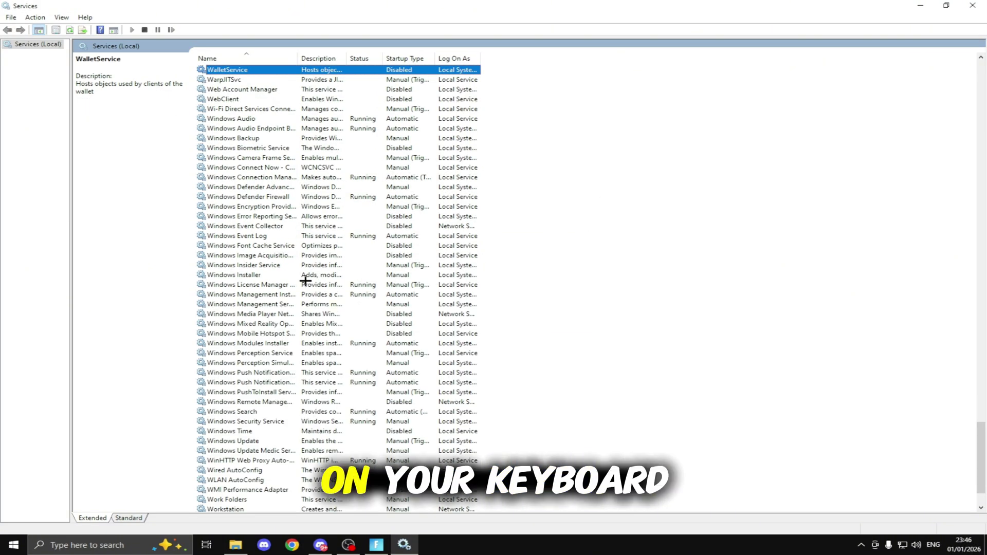
{"action": "double_click", "coordinate": [229, 70]}
{"action": "left_click", "coordinate": [477, 260]}
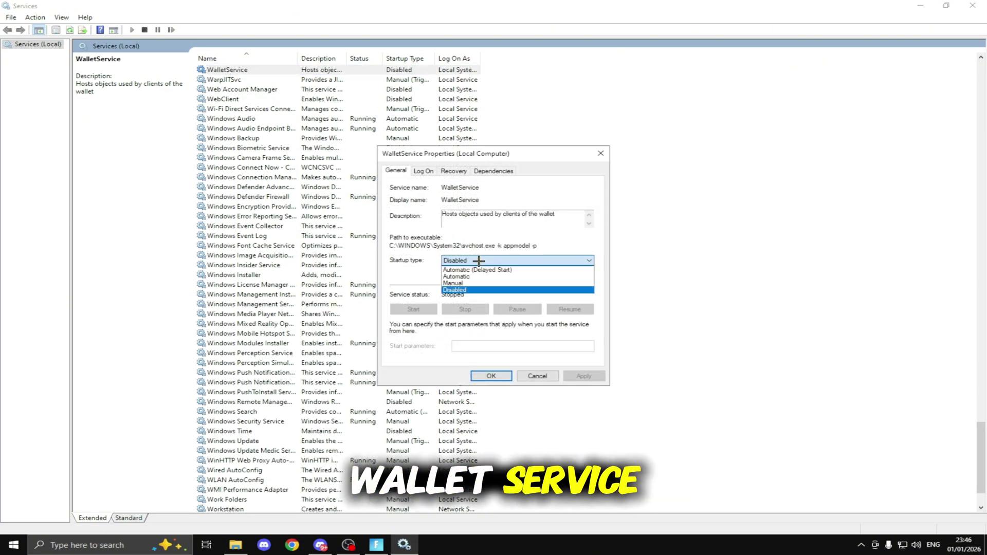
{"action": "left_click", "coordinate": [457, 291]}
{"action": "left_click", "coordinate": [502, 375]}
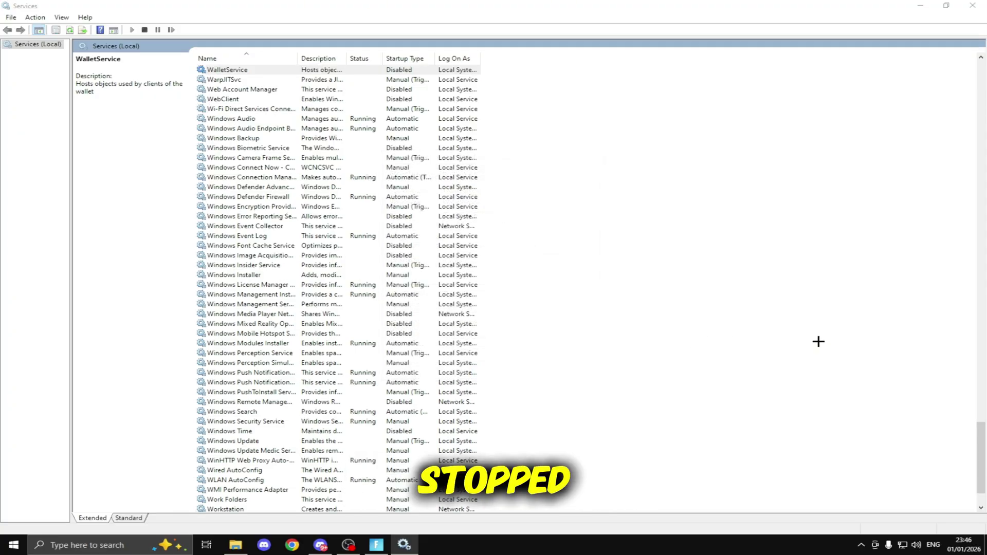
Step: Check the Xbox Live Auth Manager service properties and close them
{"action": "scroll", "coordinate": [464, 407], "scroll_direction": "down", "scroll_amount": 2}
{"action": "left_click", "coordinate": [224, 472]}
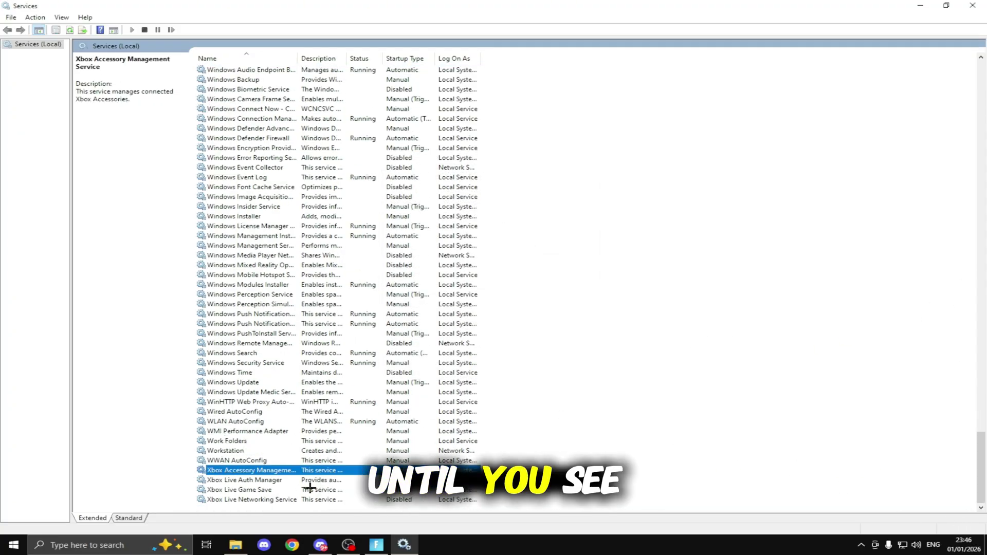
{"action": "double_click", "coordinate": [260, 481]}
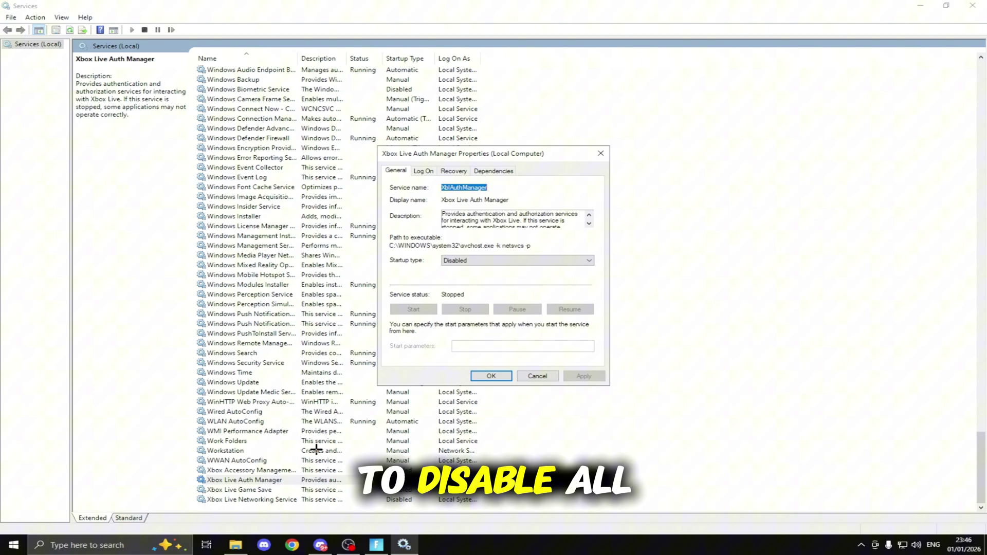
{"action": "left_click", "coordinate": [492, 375]}
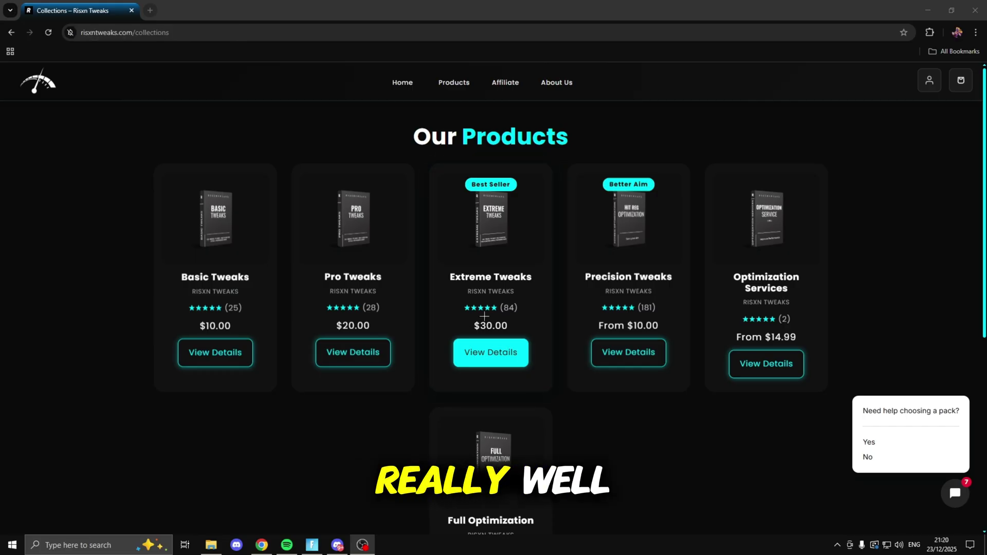
{"action": "left_click_drag", "start_coordinate": [451, 278], "coordinate": [533, 283]}
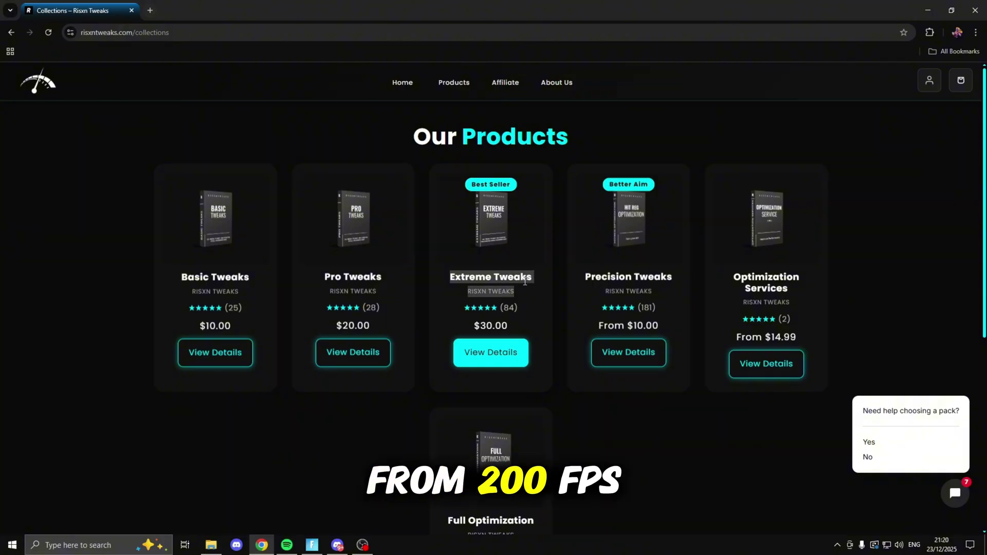
{"action": "left_click", "coordinate": [525, 282]}
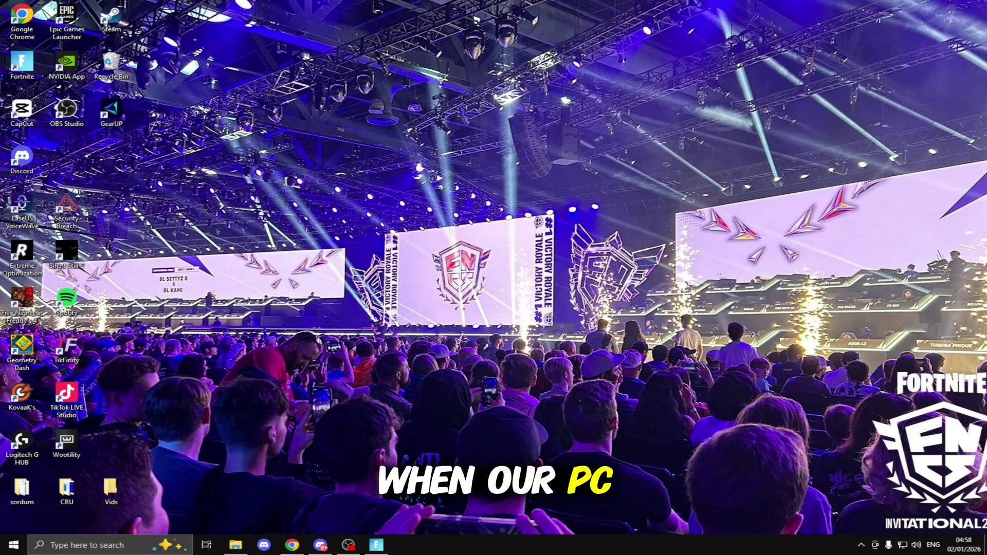
Step: In Task Manager's Startup tab, disable the Update and EA startup entries
{"action": "right_click", "coordinate": [454, 546]}
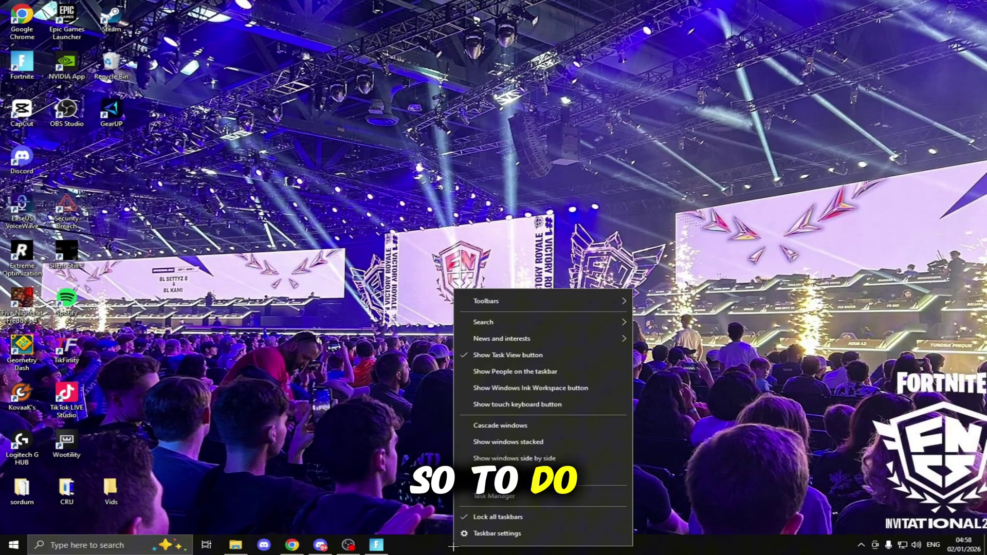
{"action": "left_click", "coordinate": [494, 497]}
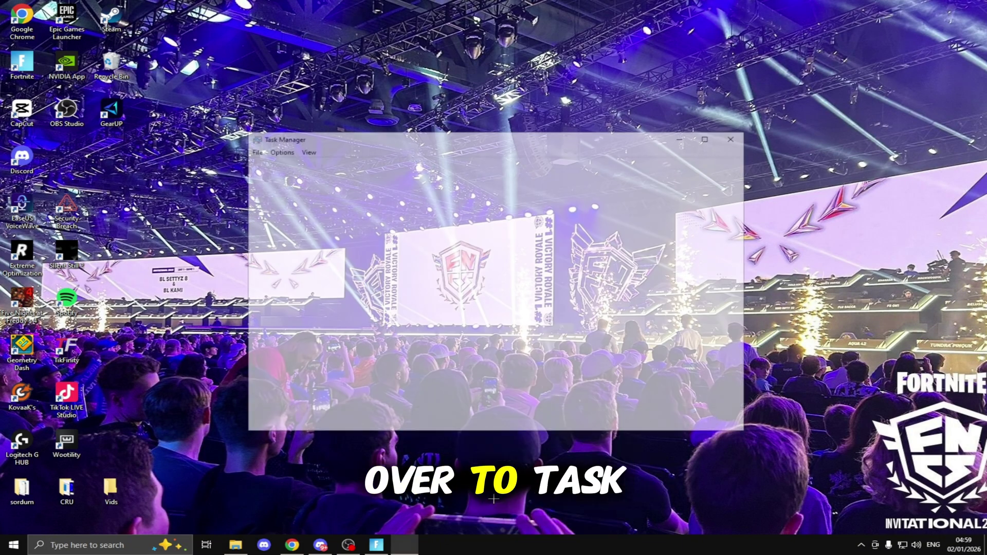
{"action": "left_click", "coordinate": [383, 162]}
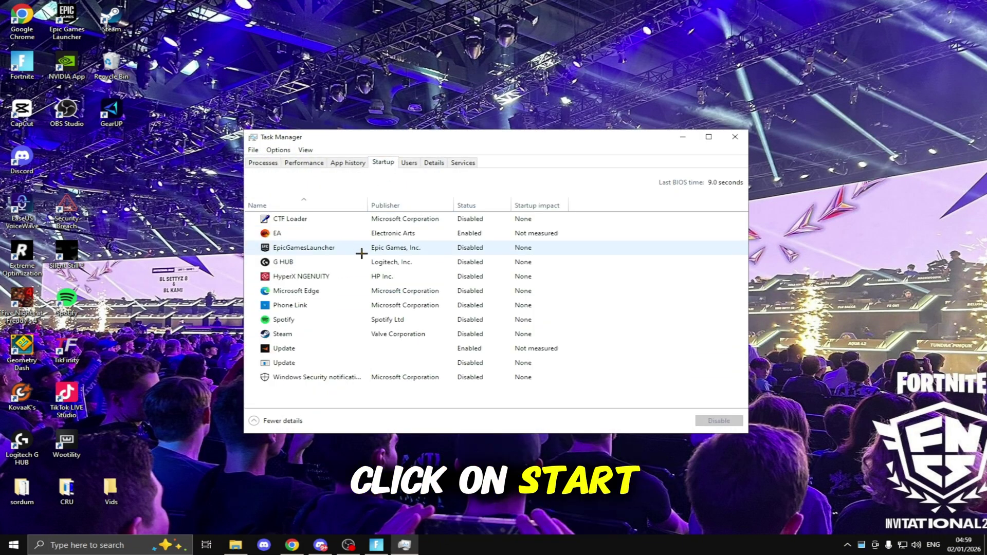
{"action": "left_click", "coordinate": [351, 348]}
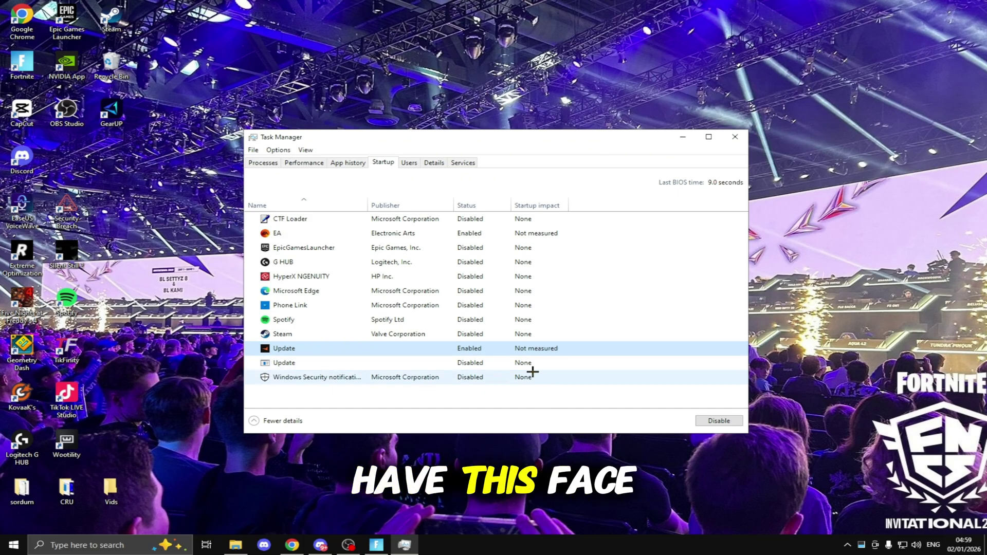
{"action": "left_click", "coordinate": [719, 421]}
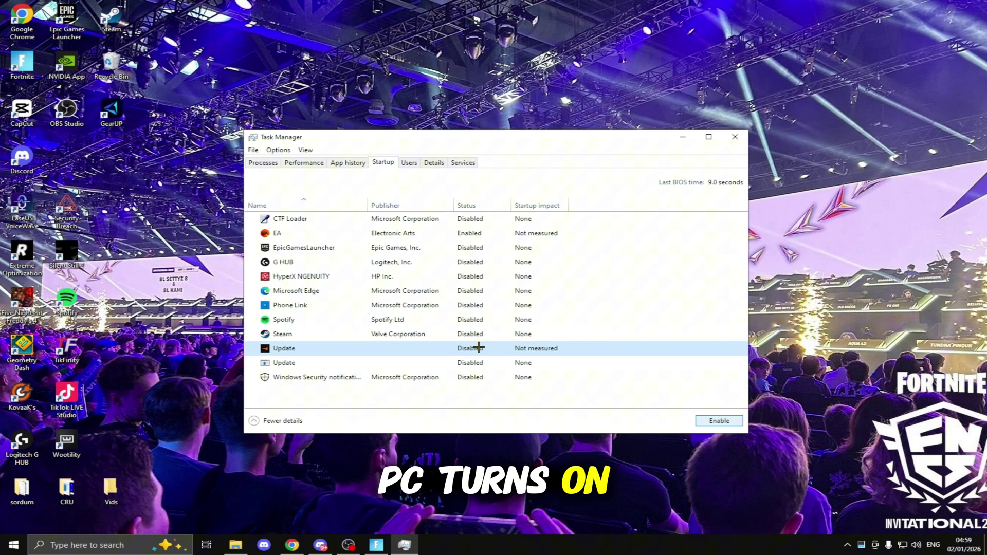
{"action": "left_click", "coordinate": [417, 234]}
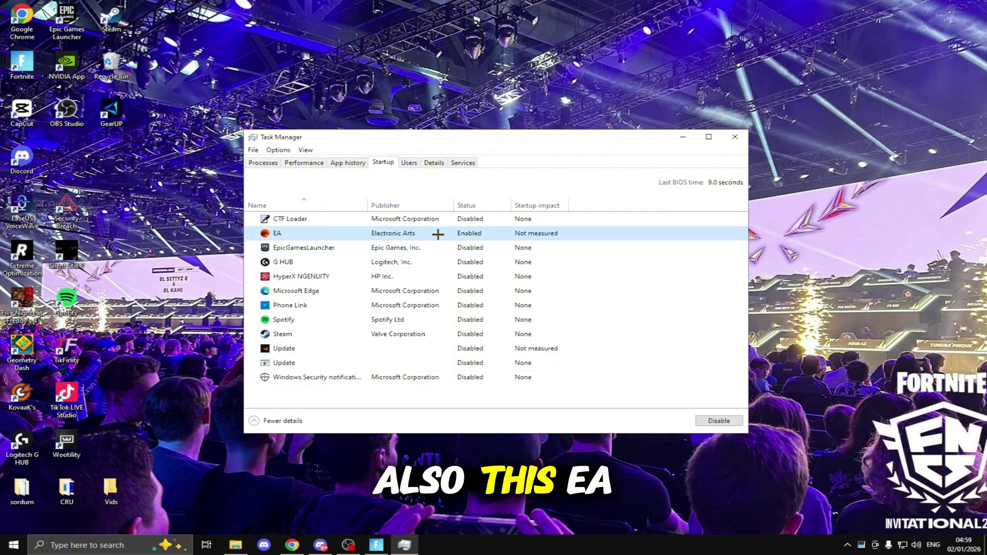
{"action": "left_click", "coordinate": [718, 418]}
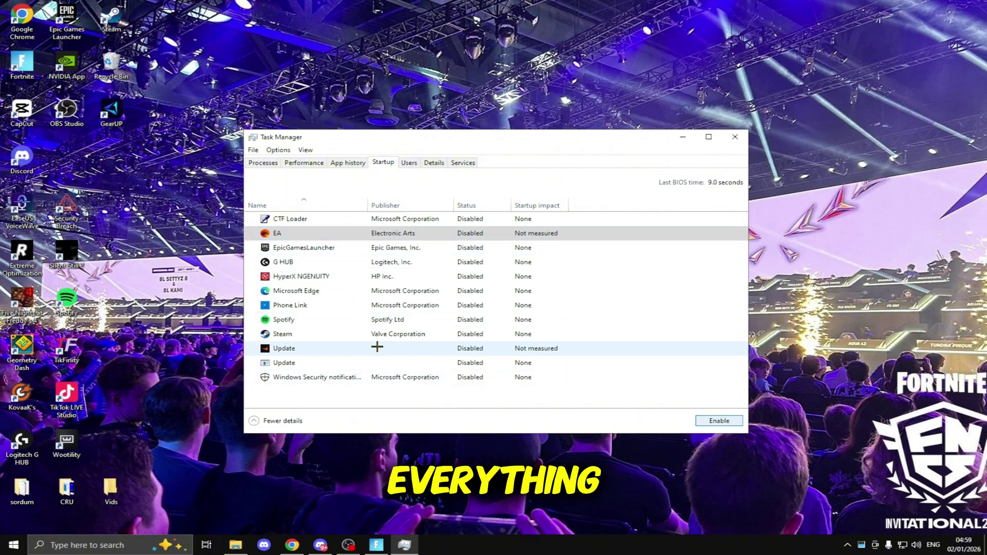
Step: Review the CPU performance graphs in Task Manager, then bring up the Start menu
{"action": "left_click", "coordinate": [307, 161]}
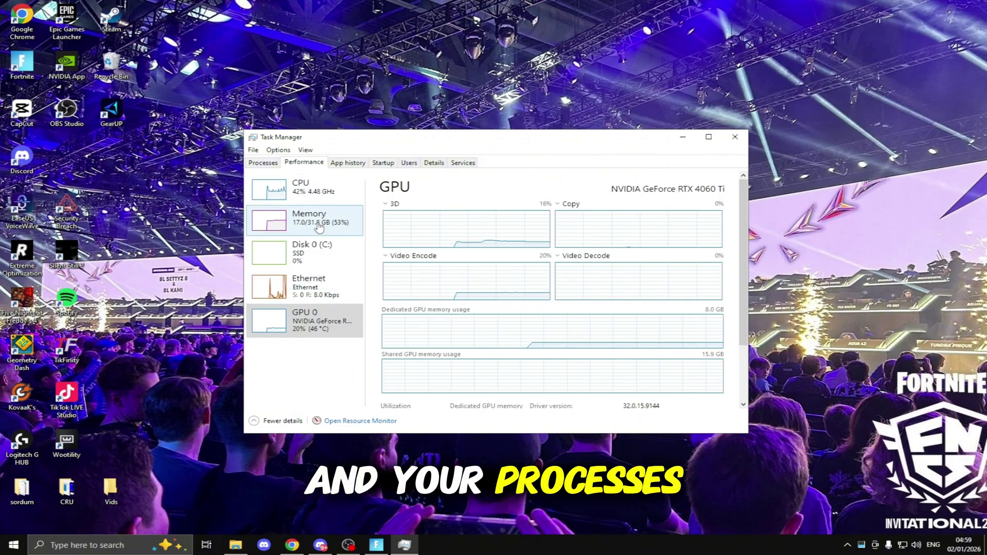
{"action": "left_click", "coordinate": [303, 188]}
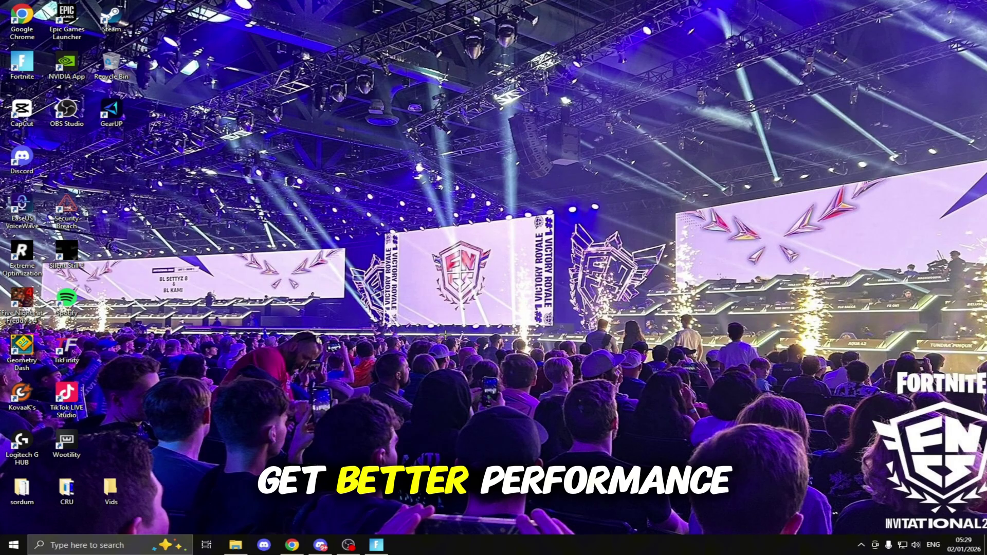
{"action": "key", "text": "super"}
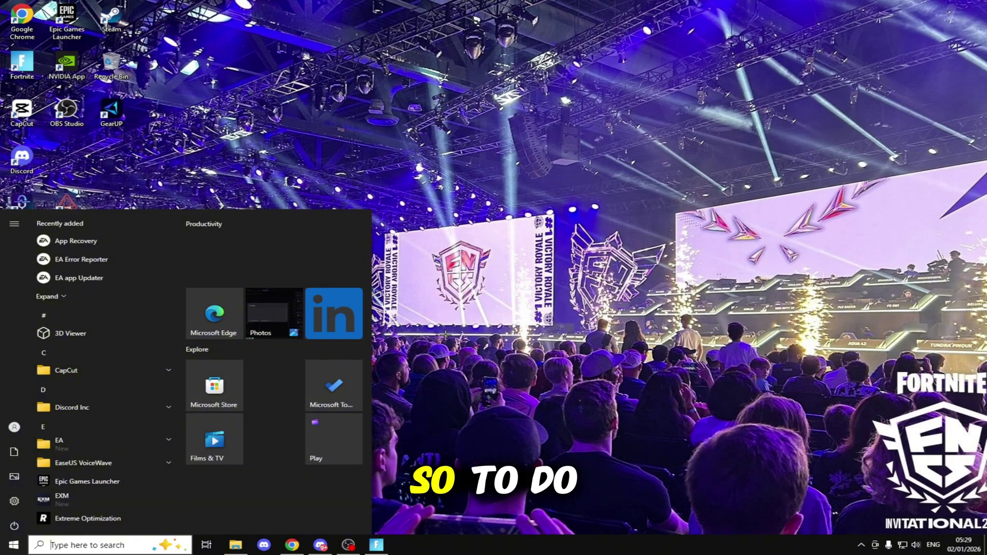
Step: Search 'power' and open the advanced power settings for the Risxn Power Plan
{"action": "type", "text": "power"}
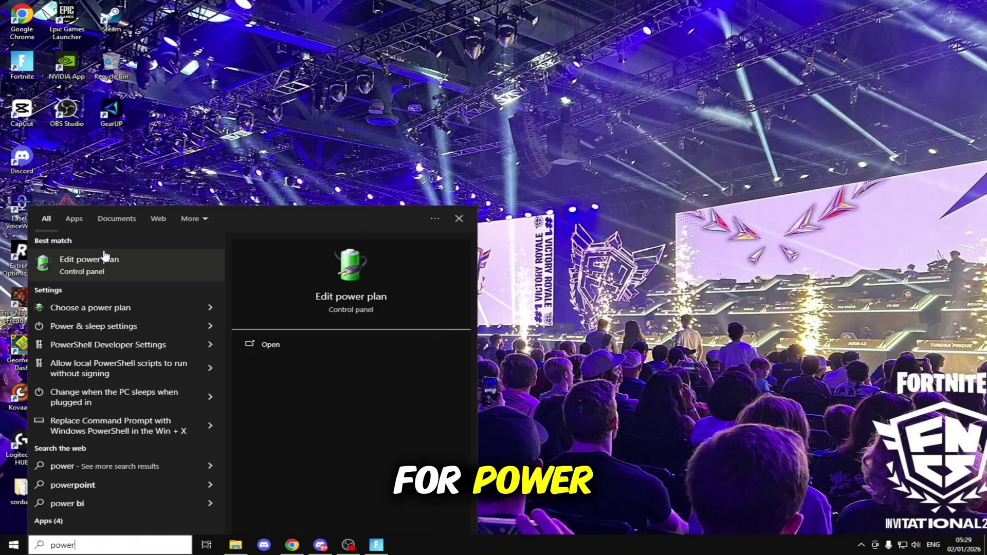
{"action": "left_click", "coordinate": [104, 259]}
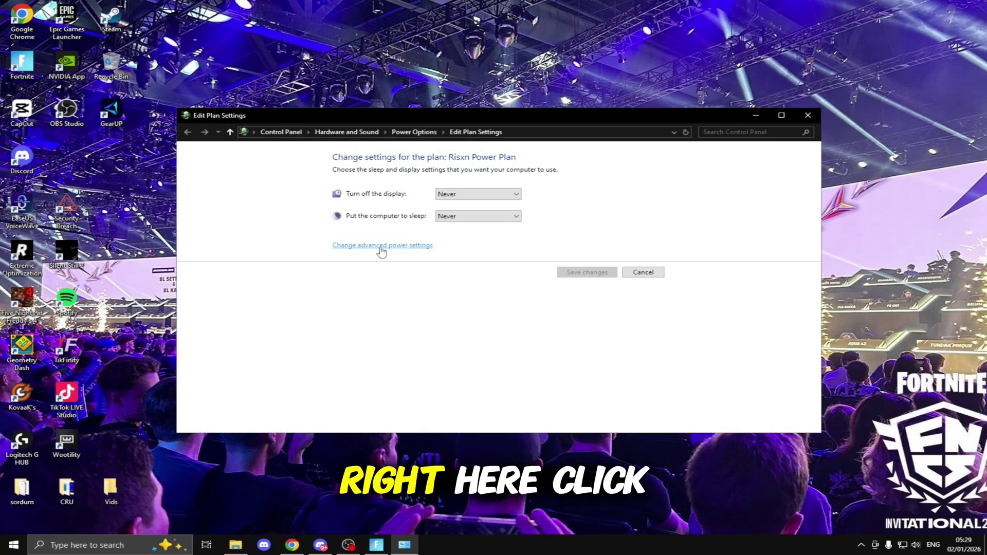
{"action": "left_click", "coordinate": [378, 248]}
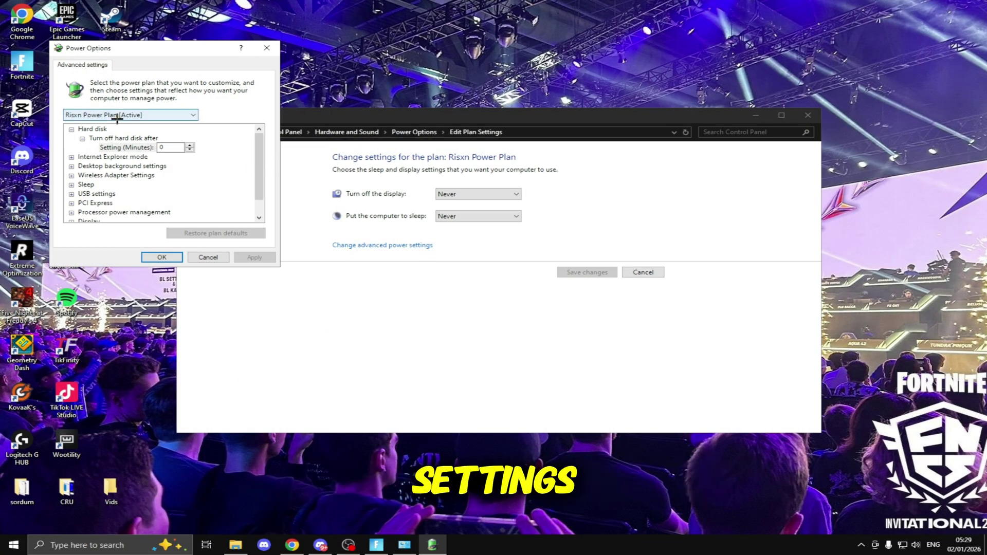
{"action": "left_click", "coordinate": [145, 115]}
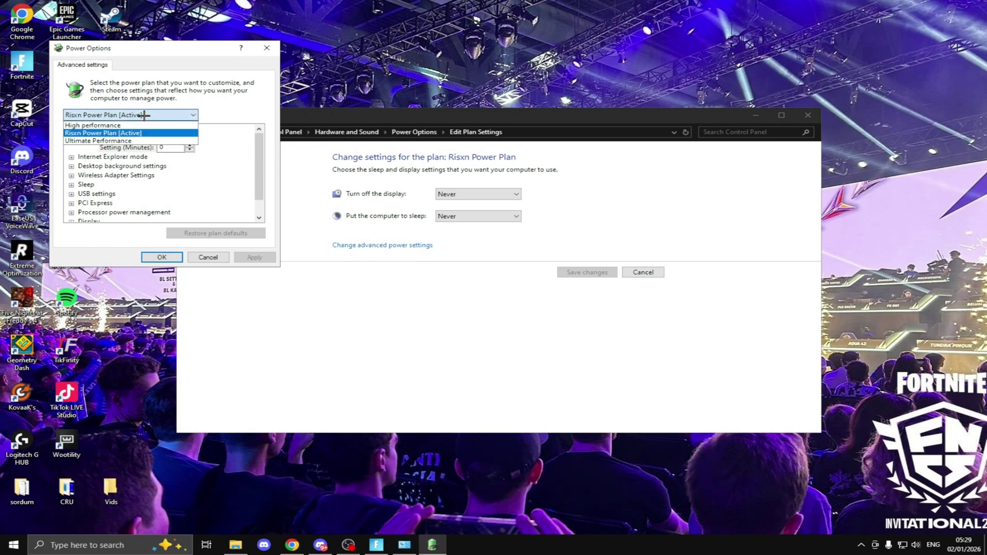
{"action": "left_click", "coordinate": [114, 134]}
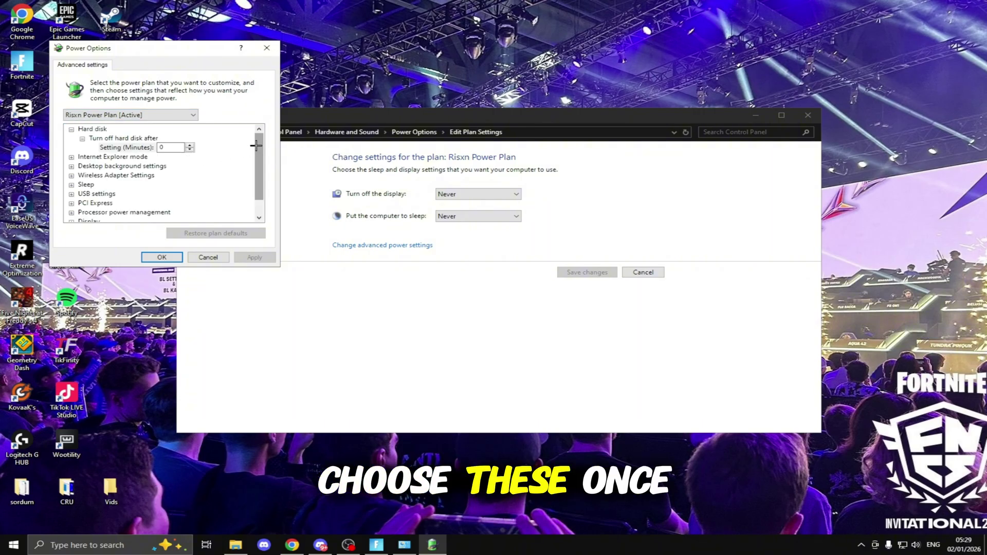
Step: Set Minimum and Maximum processor state to 100% under Processor power management
{"action": "scroll", "coordinate": [103, 205], "scroll_direction": "down", "scroll_amount": 1}
{"action": "left_click", "coordinate": [72, 194]}
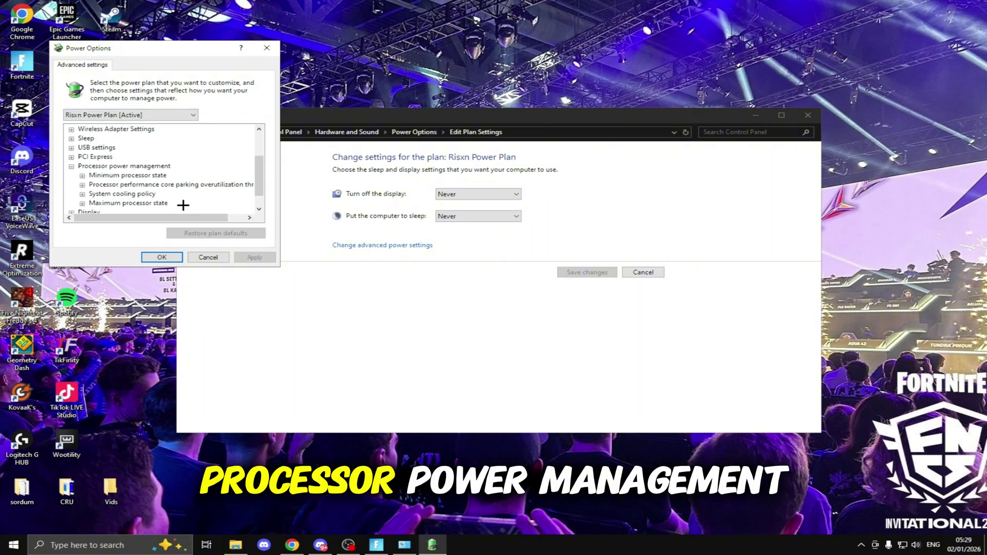
{"action": "left_click", "coordinate": [82, 176]}
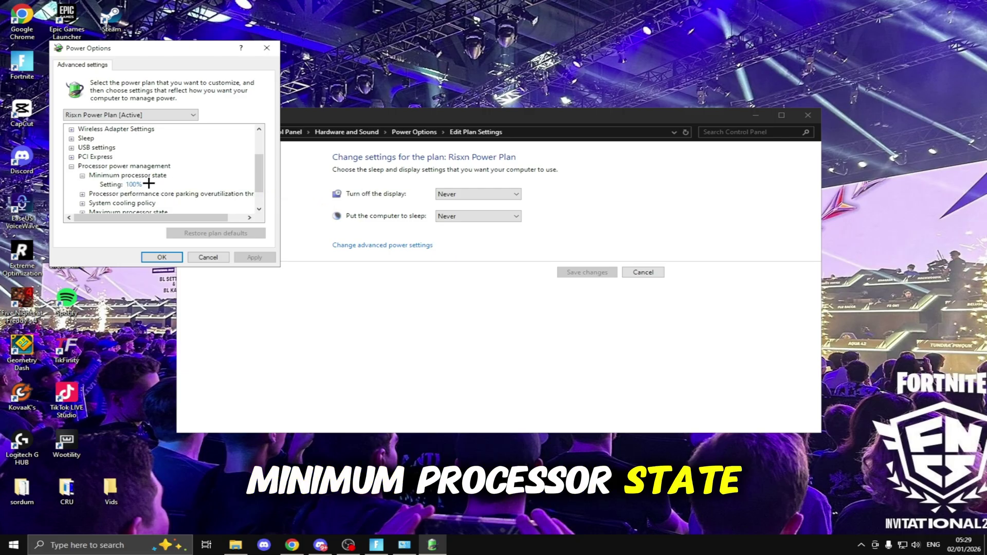
{"action": "scroll", "coordinate": [142, 190], "scroll_direction": "down", "scroll_amount": 1}
{"action": "left_click", "coordinate": [82, 184]}
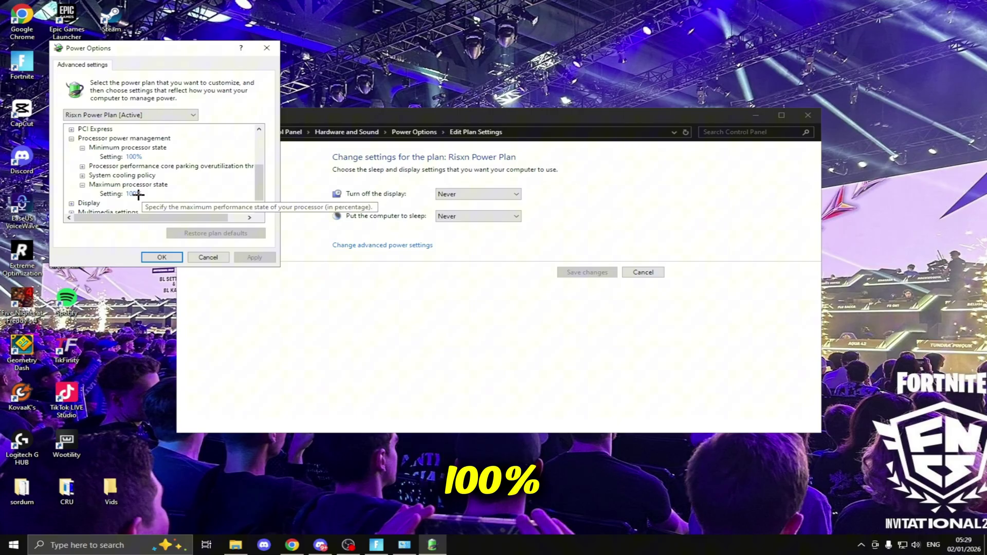
Step: Save the processor settings and unlock the greyed-out shutdown settings for the power buttons
{"action": "left_click", "coordinate": [164, 256]}
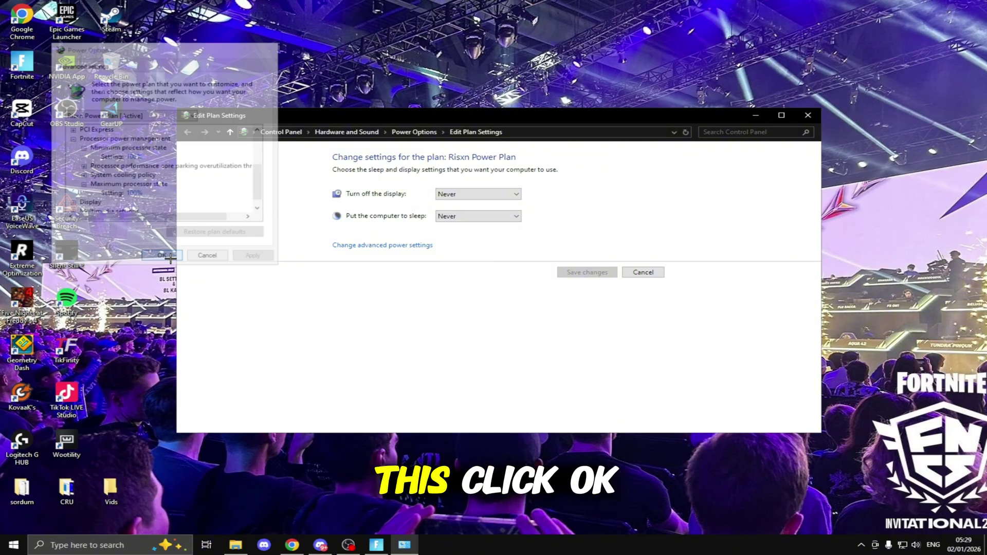
{"action": "left_click", "coordinate": [230, 133]}
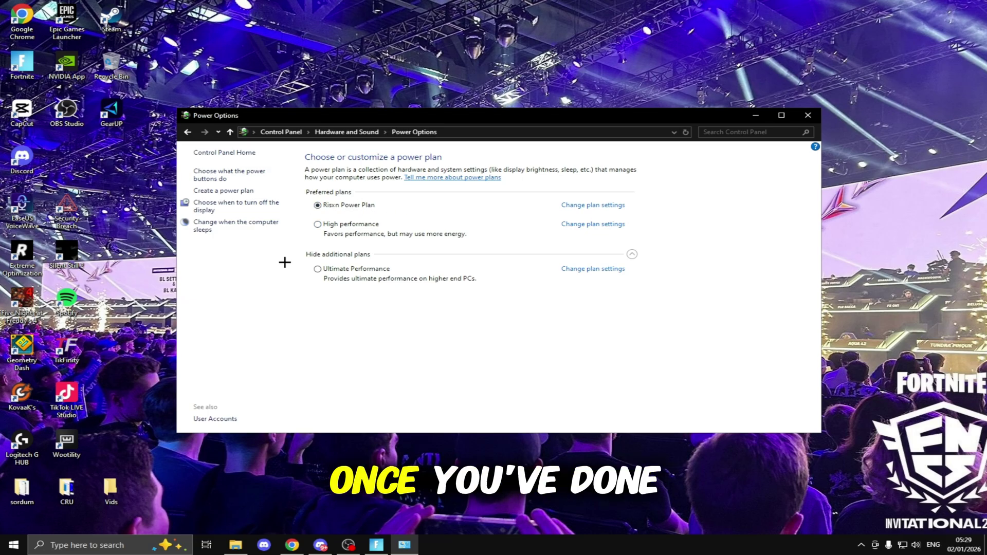
{"action": "left_click", "coordinate": [229, 175]}
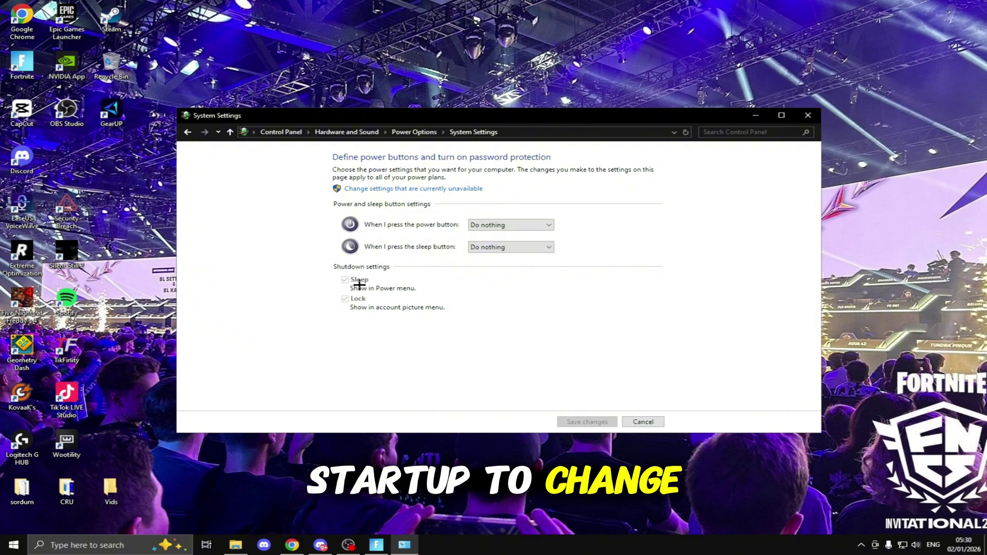
{"action": "left_click", "coordinate": [376, 190]}
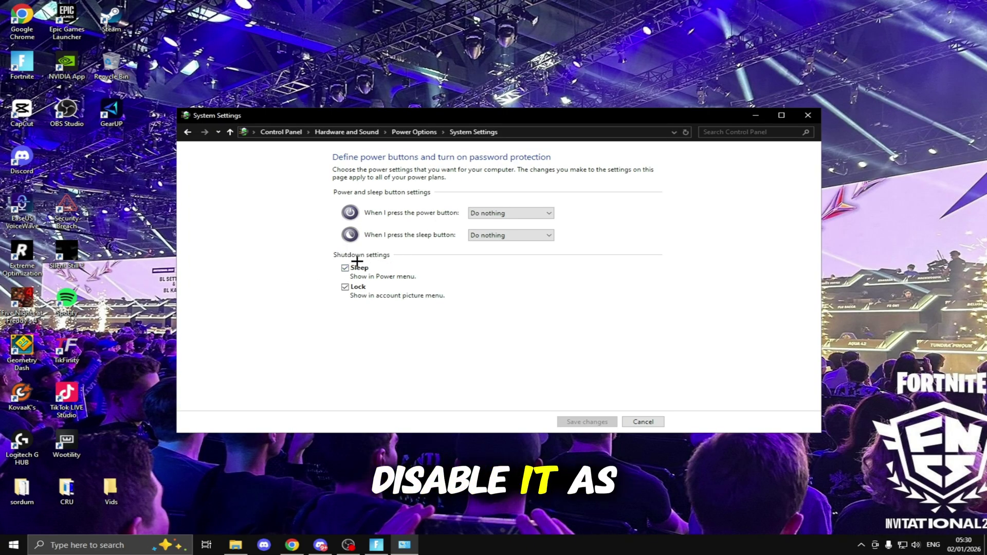
Step: Check CPU performance in Task Manager, then close it and the power-button settings window
{"action": "right_click", "coordinate": [517, 547]}
{"action": "left_click", "coordinate": [555, 495]}
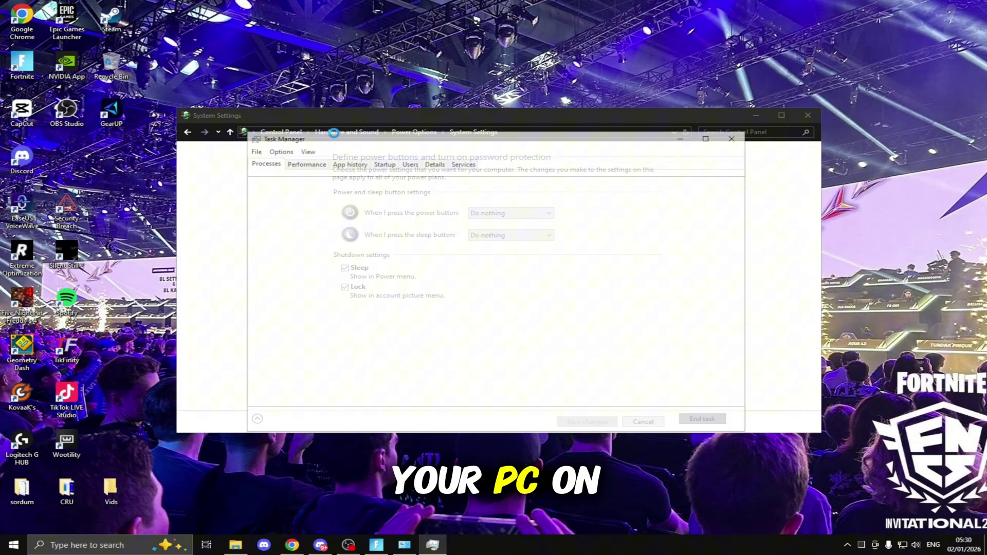
{"action": "left_click", "coordinate": [305, 162]}
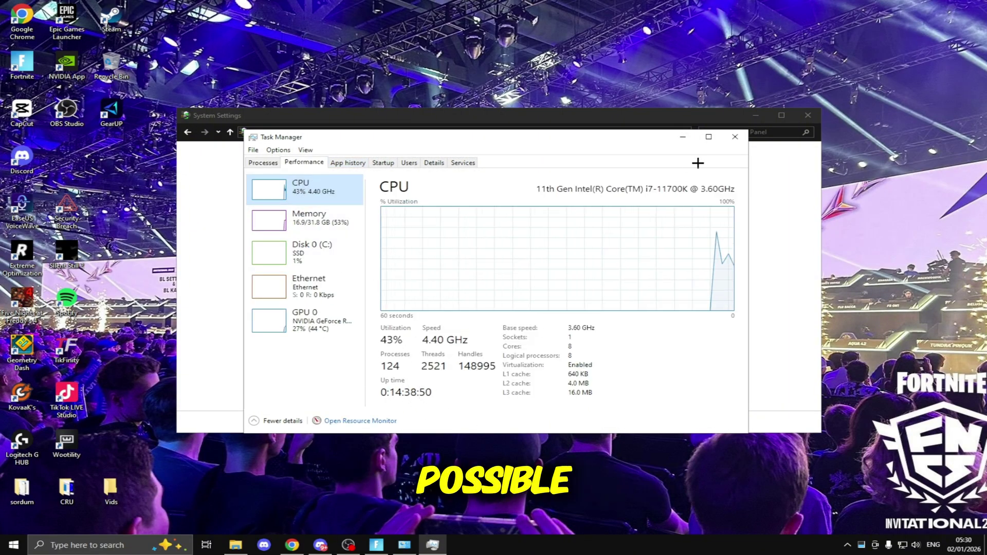
{"action": "left_click", "coordinate": [734, 136]}
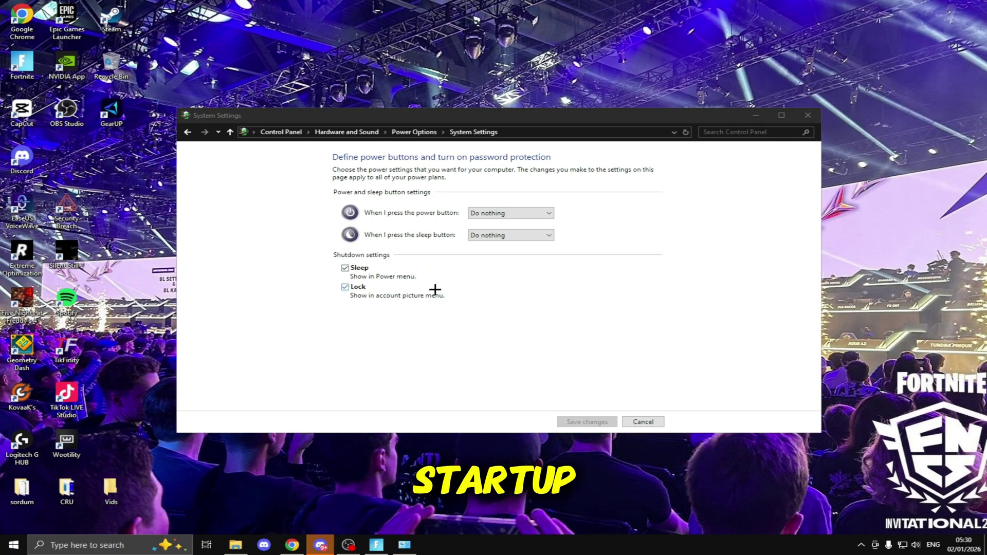
{"action": "left_click", "coordinate": [587, 422]}
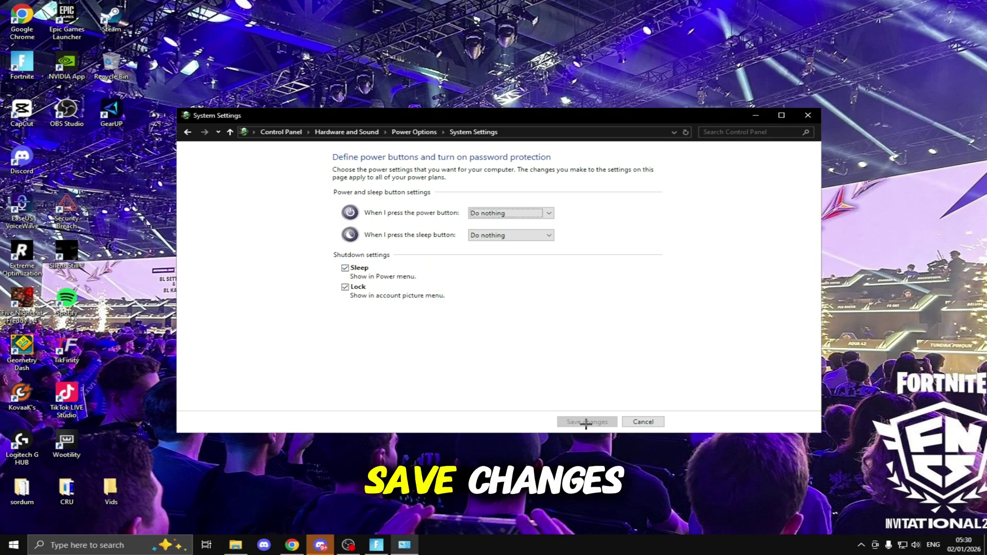
{"action": "left_click", "coordinate": [808, 116]}
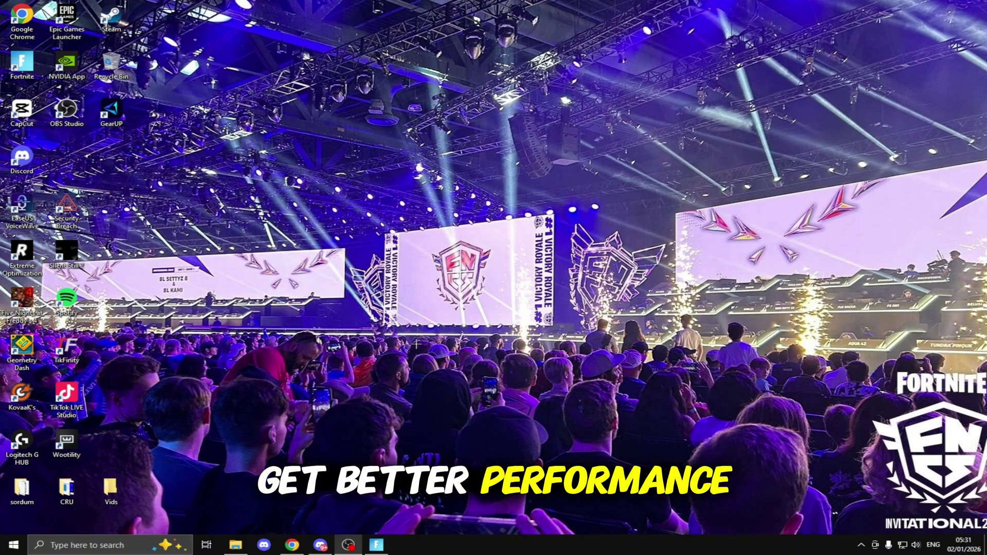
Step: In NVIDIA image settings, pick Performance emphasis, then apply Use the advanced 3D image settings
{"action": "right_click", "coordinate": [493, 307]}
{"action": "left_click", "coordinate": [464, 450]}
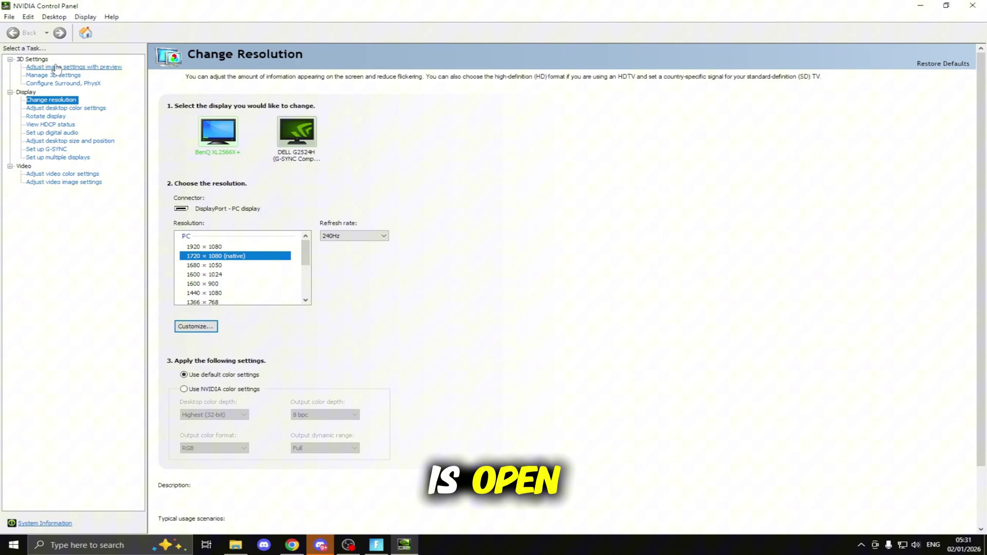
{"action": "left_click", "coordinate": [68, 68]}
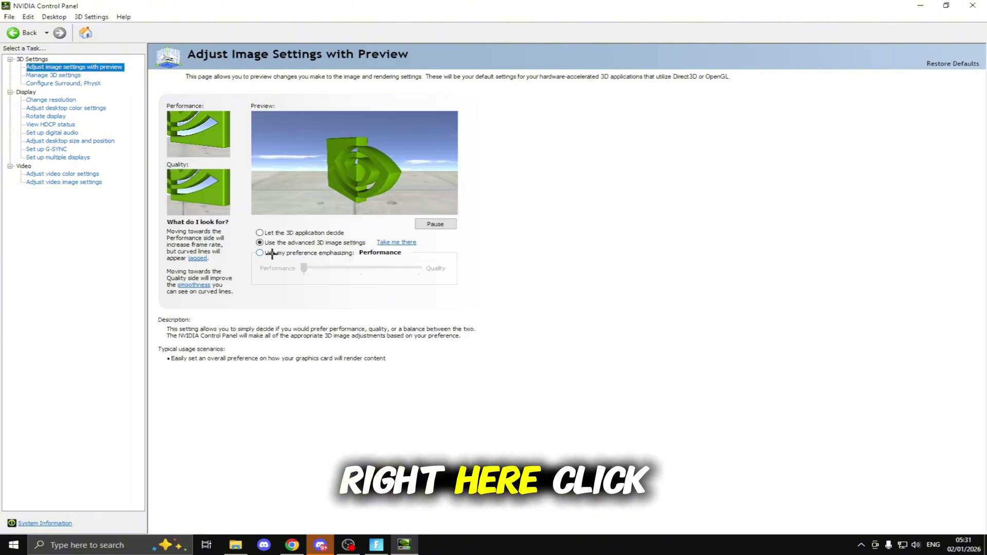
{"action": "left_click", "coordinate": [260, 253]}
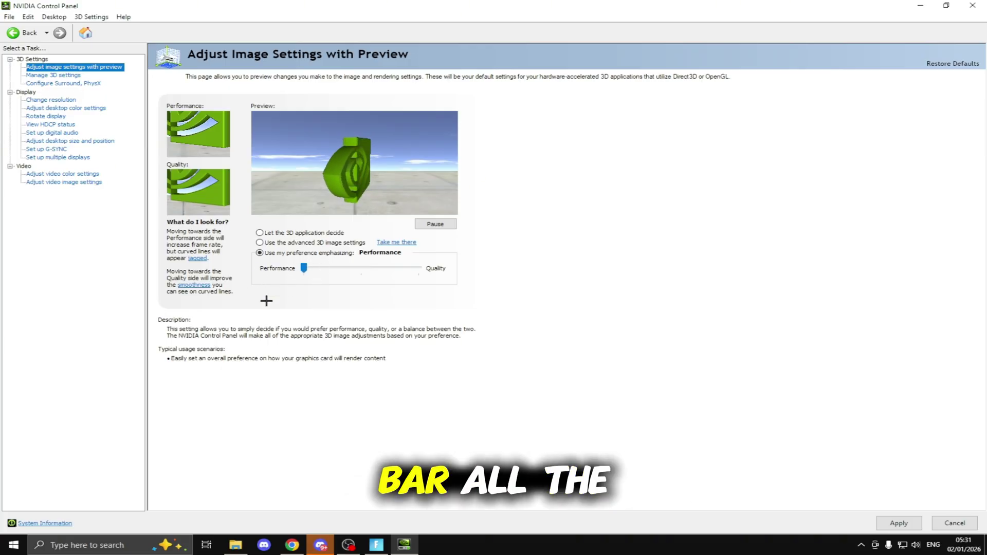
{"action": "left_click", "coordinate": [304, 268]}
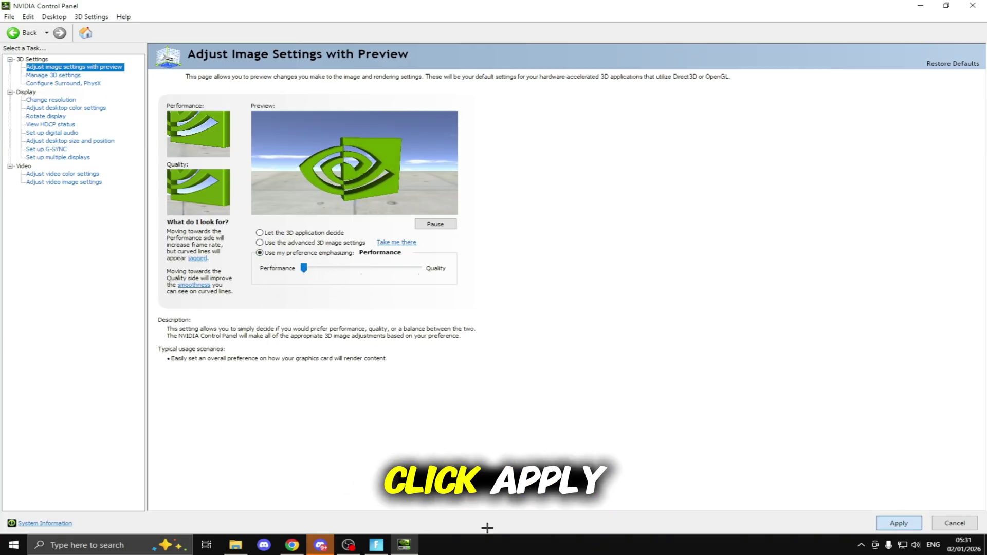
{"action": "left_click", "coordinate": [260, 243]}
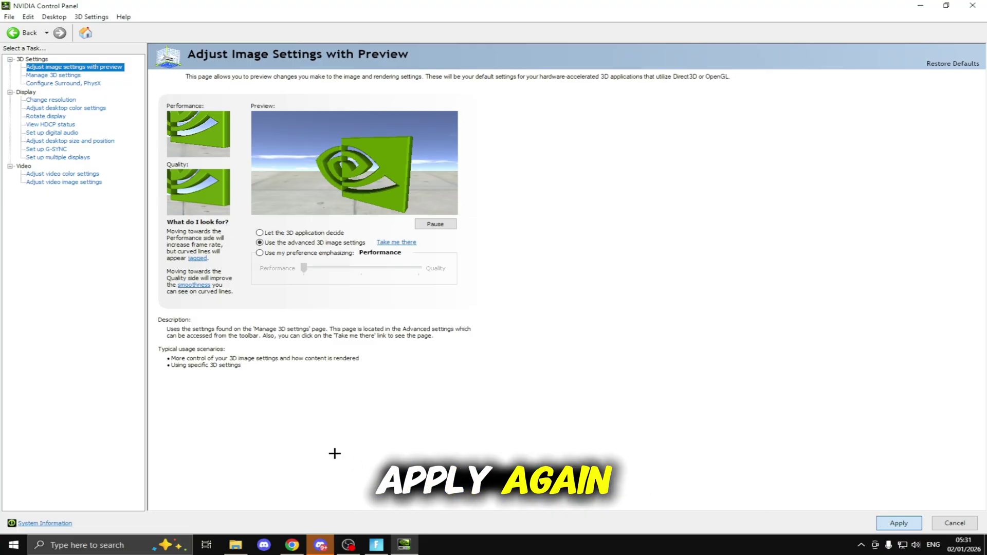
{"action": "left_click", "coordinate": [899, 523]}
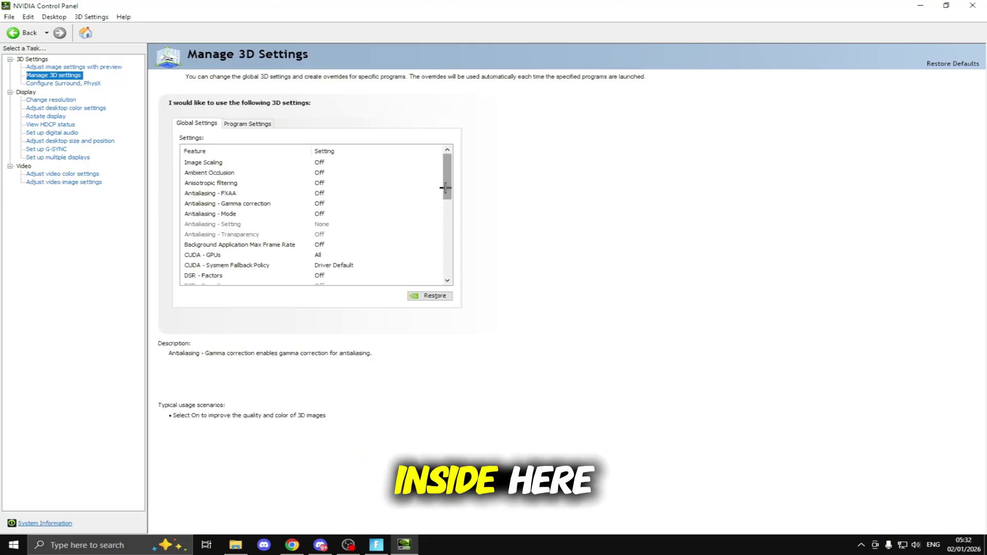
Step: Open Manage 3D Settings and scroll Global Settings to Power management mode: Prefer maximum performance
{"action": "left_click_drag", "start_coordinate": [447, 175], "coordinate": [461, 136]}
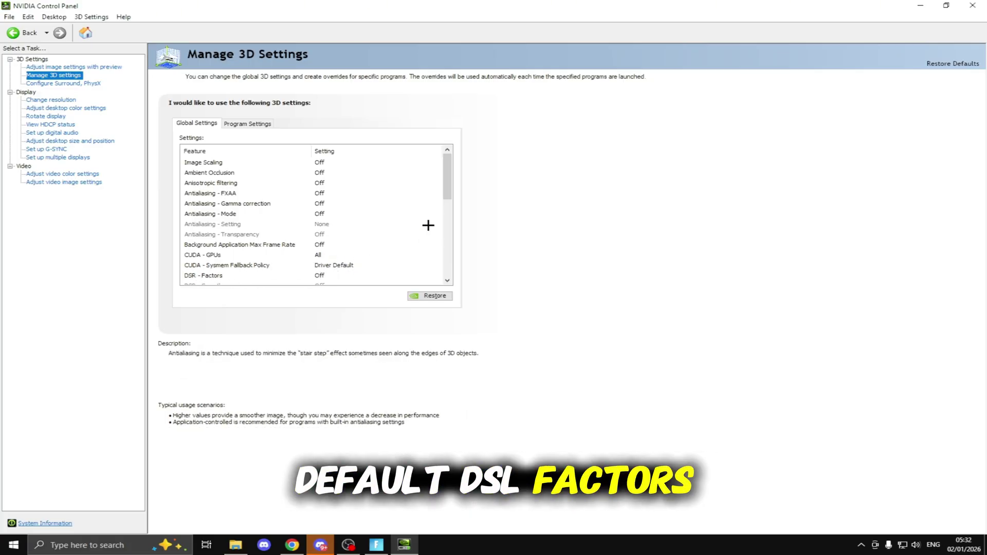
{"action": "scroll", "coordinate": [428, 225], "scroll_direction": "down", "scroll_amount": 3}
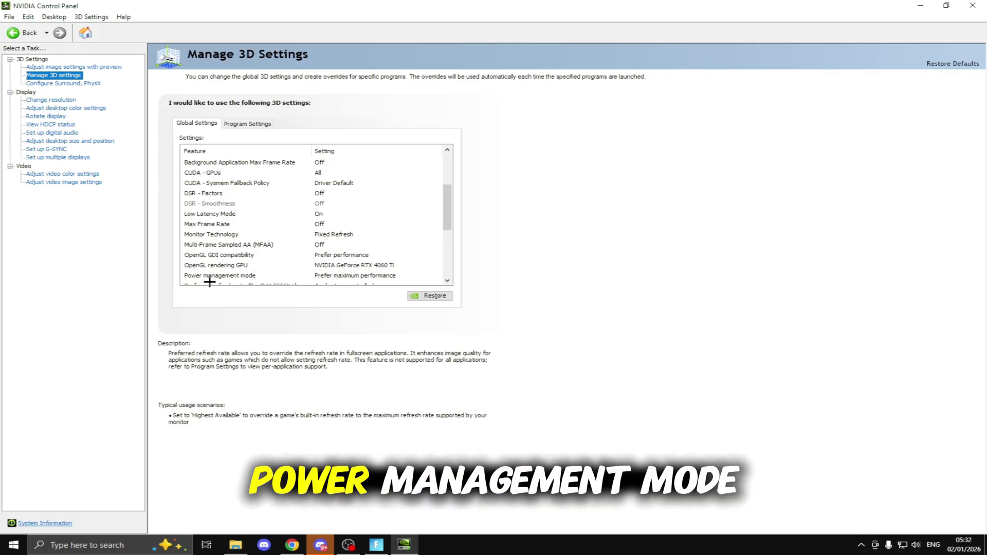
{"action": "scroll", "coordinate": [441, 216], "scroll_direction": "down", "scroll_amount": 3}
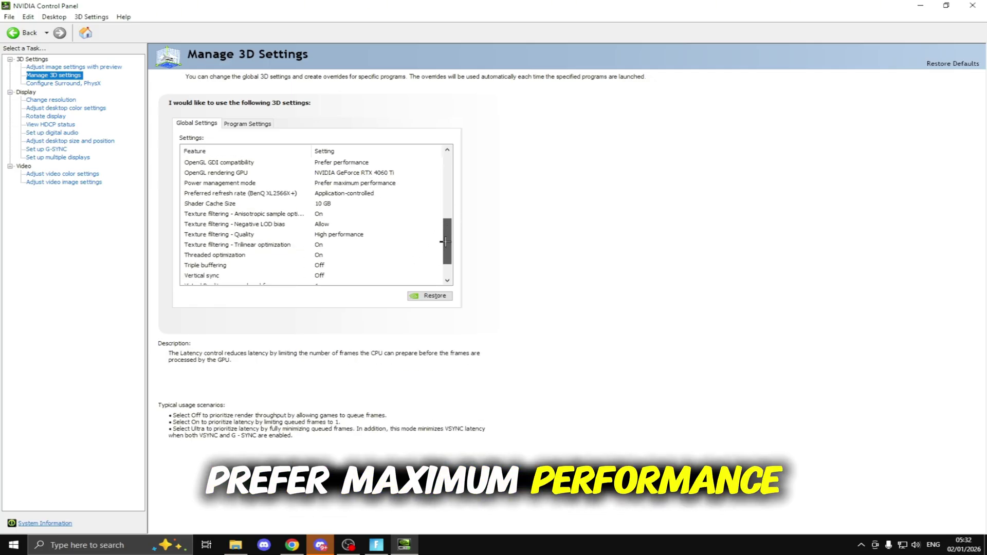
Step: In Global Settings, choose Highest available refresh rate and Clamp for Texture filtering - Negative LOD bias
{"action": "left_click", "coordinate": [338, 193]}
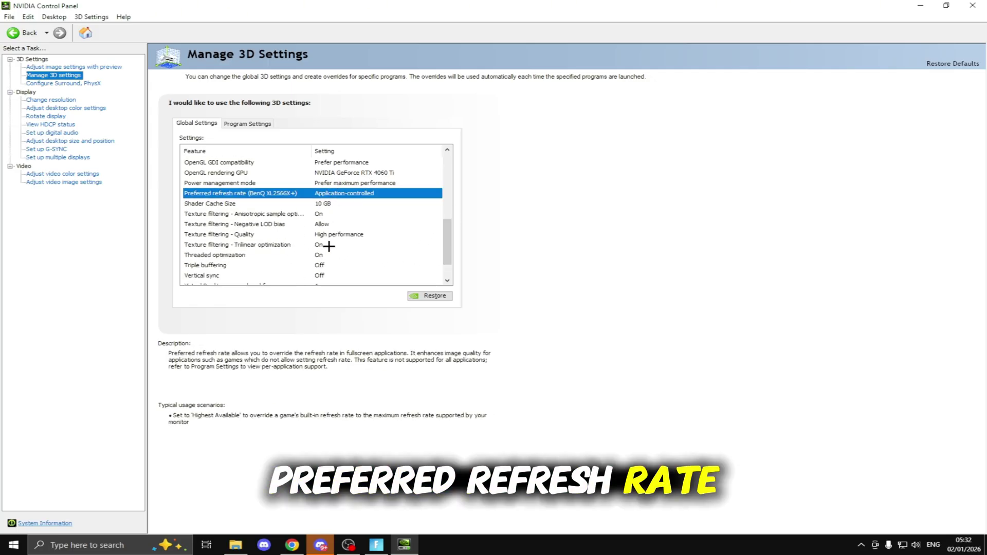
{"action": "left_click", "coordinate": [344, 212]}
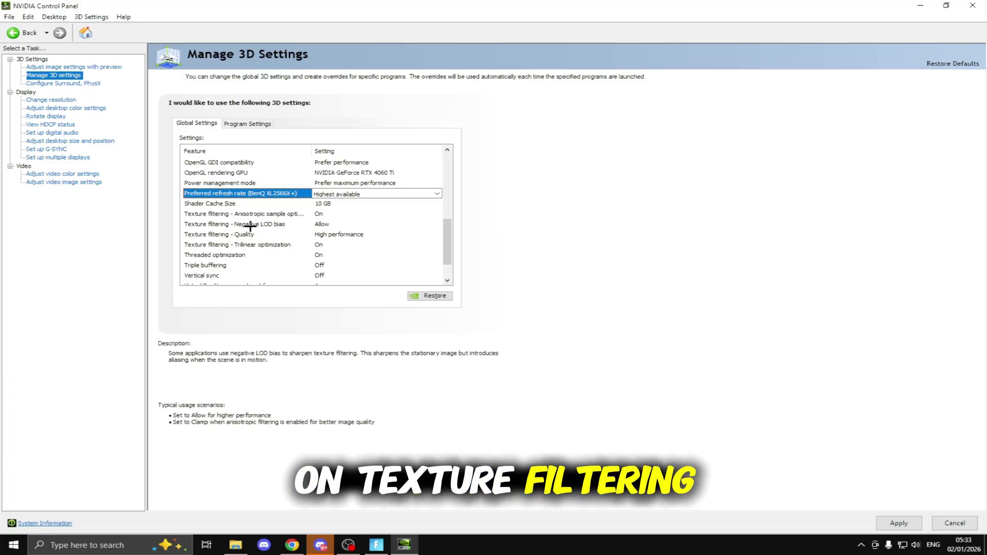
{"action": "left_click", "coordinate": [316, 224]}
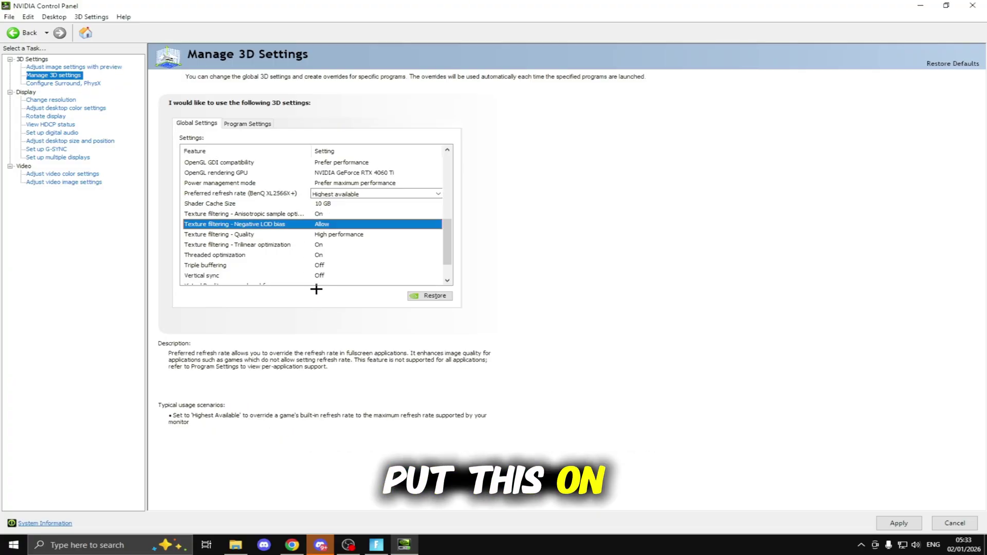
{"action": "scroll", "coordinate": [334, 247], "scroll_direction": "down", "scroll_amount": 1}
{"action": "left_click", "coordinate": [327, 204]}
{"action": "left_click", "coordinate": [327, 213]}
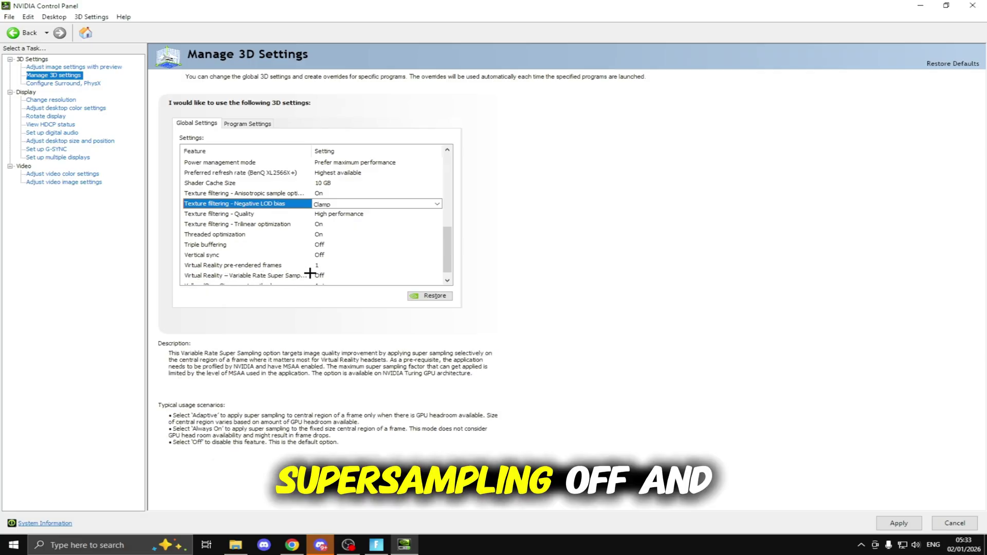
{"action": "scroll", "coordinate": [198, 280], "scroll_direction": "down", "scroll_amount": 1}
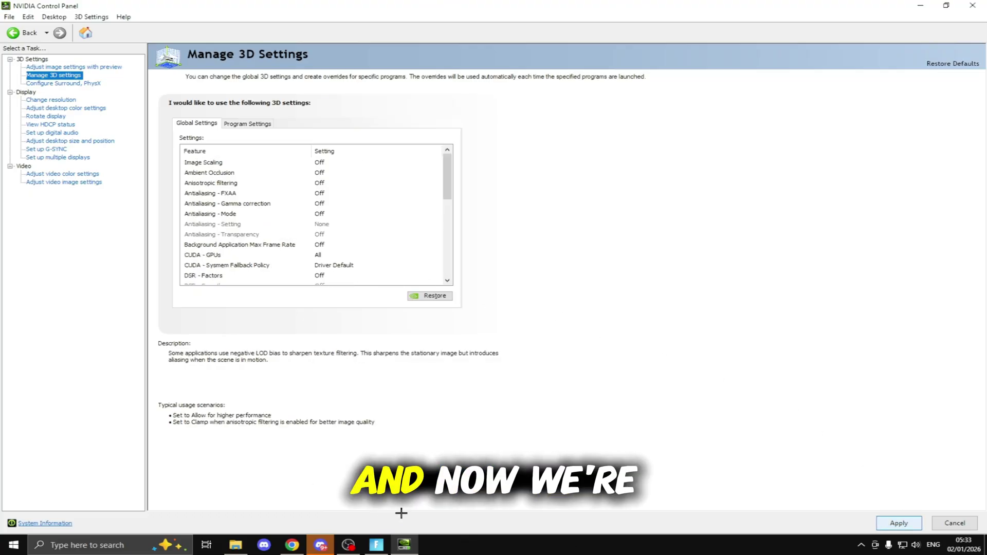
Step: Add C:\Windows\explorer.exe under Program Settings and scroll through its 3D settings
{"action": "left_click", "coordinate": [256, 124]}
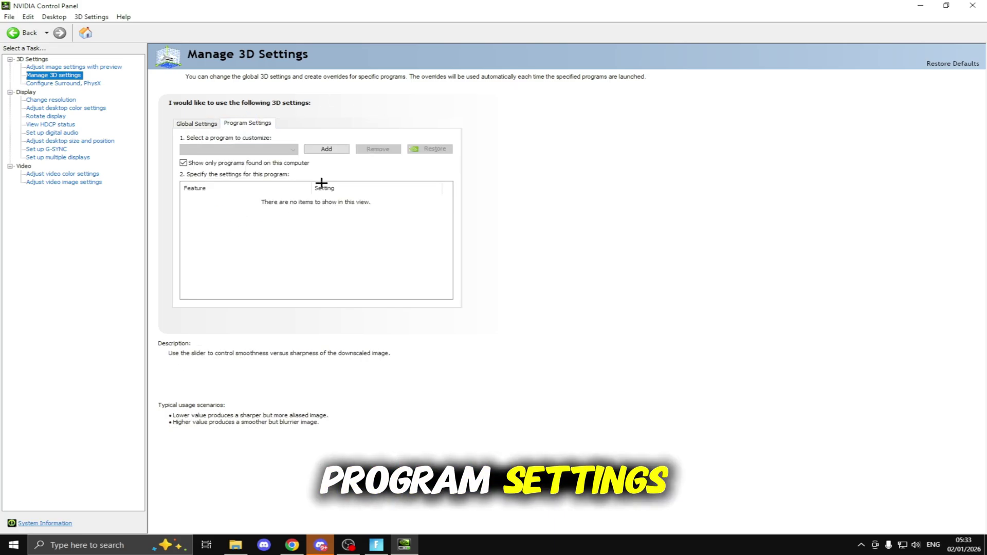
{"action": "left_click", "coordinate": [324, 149]}
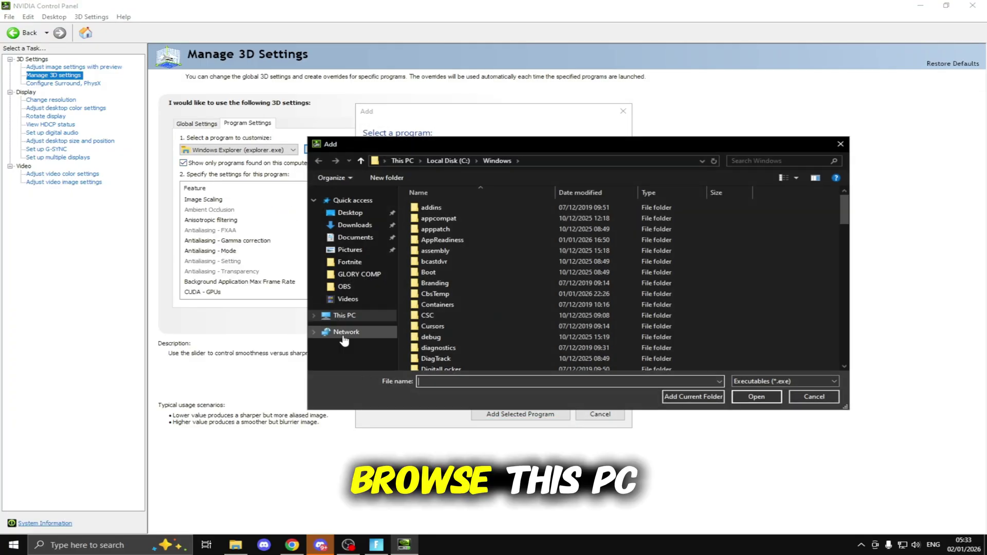
{"action": "left_click", "coordinate": [344, 315]}
{"action": "double_click", "coordinate": [443, 317]}
{"action": "double_click", "coordinate": [451, 272]}
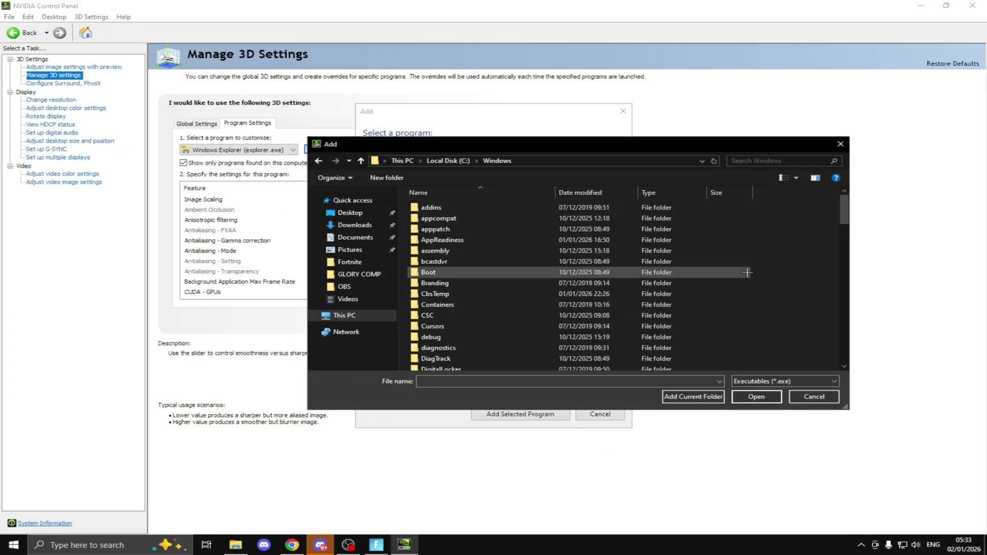
{"action": "scroll", "coordinate": [450, 317], "scroll_direction": "down", "scroll_amount": 15}
{"action": "left_click", "coordinate": [433, 289]}
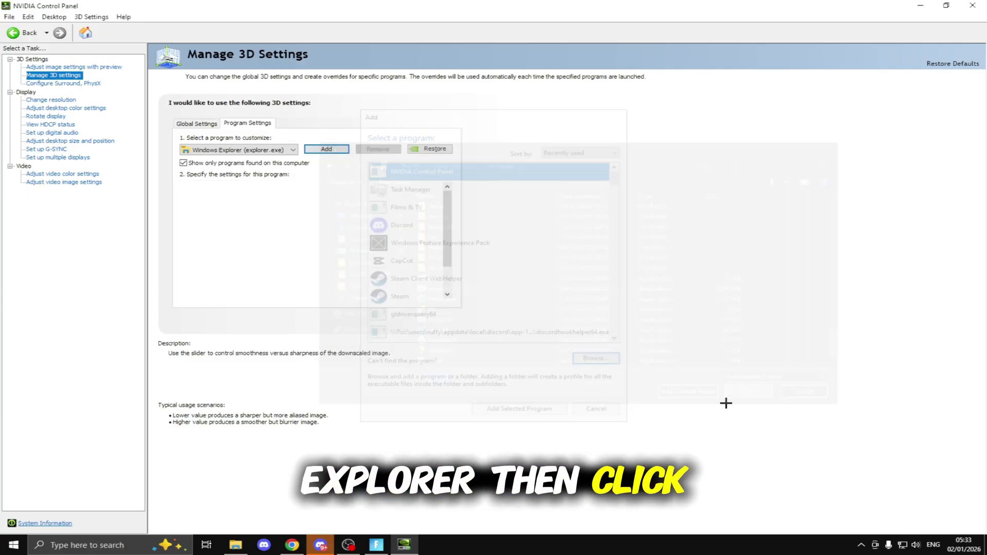
{"action": "left_click_drag", "start_coordinate": [448, 203], "coordinate": [452, 257]}
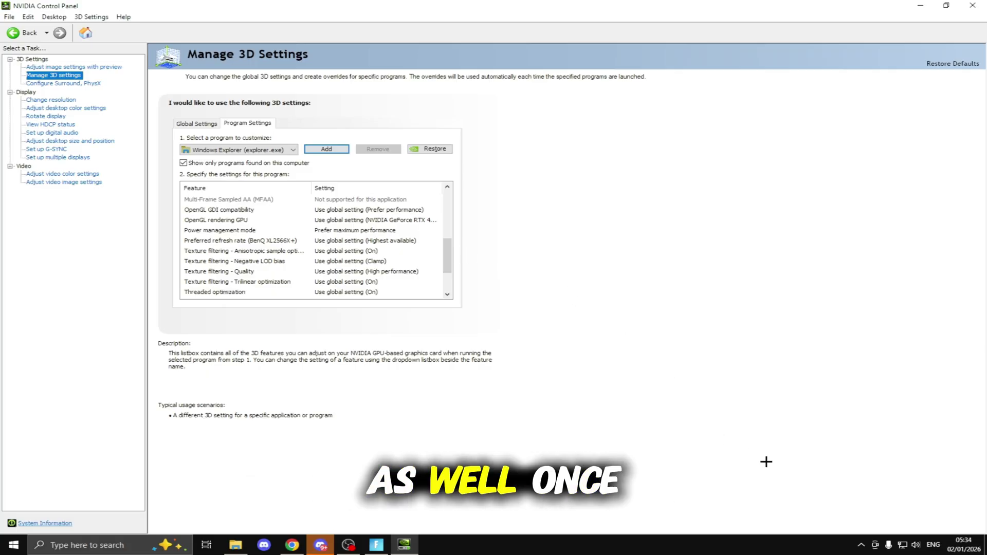
Step: Keep the PhysX processor set to the RTX 4060 Ti
{"action": "left_click", "coordinate": [51, 84]}
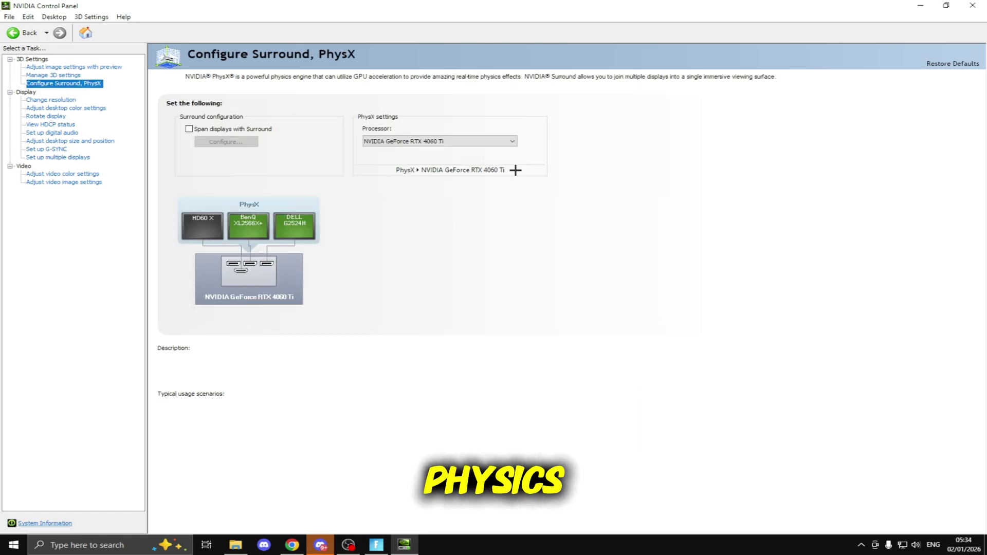
{"action": "left_click", "coordinate": [410, 141]}
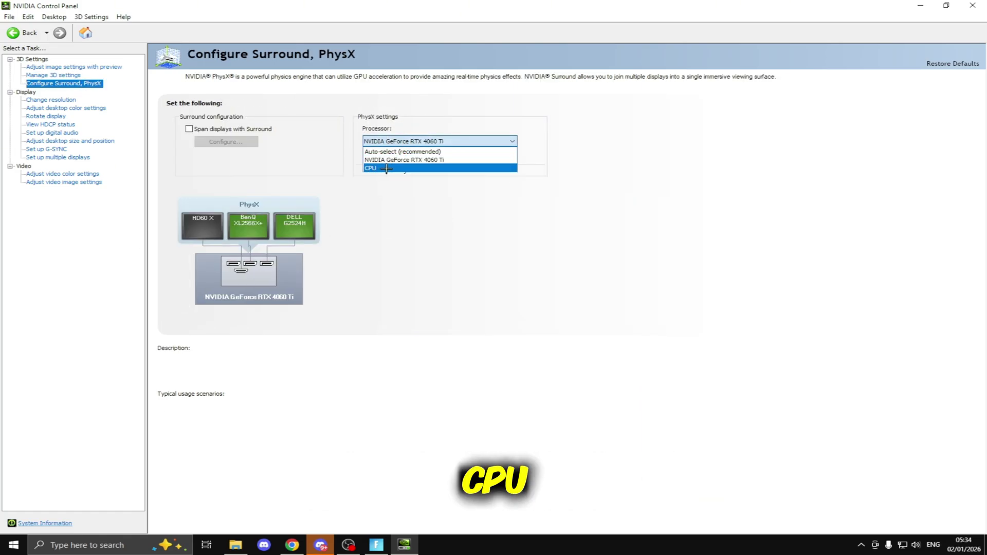
{"action": "left_click", "coordinate": [483, 349]}
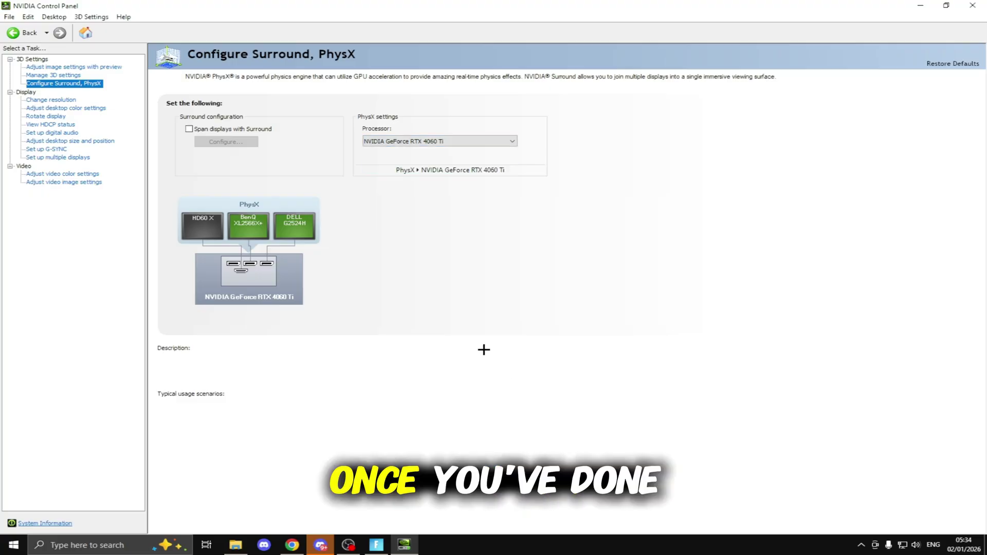
Step: Apply and keep No scaling for the display, check the G-SYNC page, then close NVIDIA Control Panel
{"action": "left_click", "coordinate": [63, 142]}
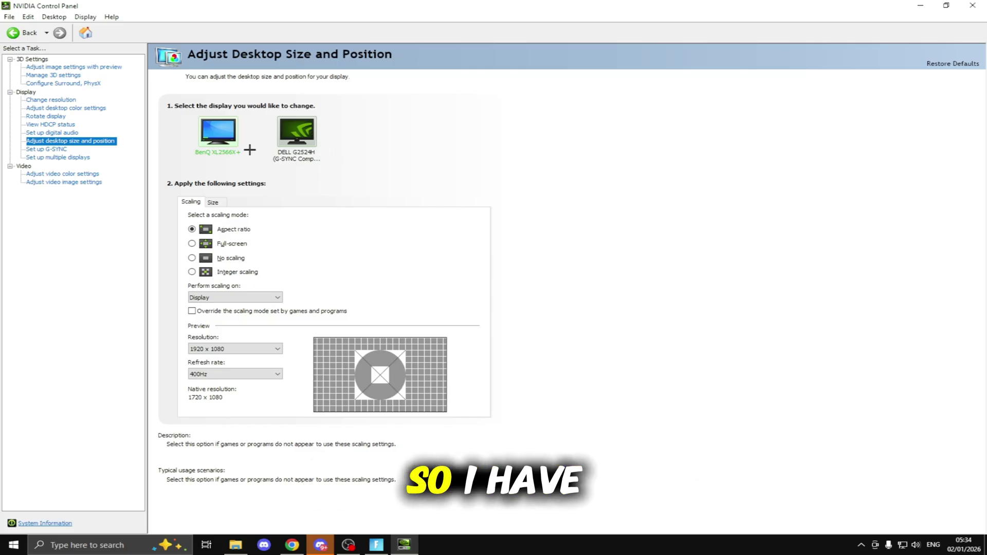
{"action": "left_click", "coordinate": [227, 258]}
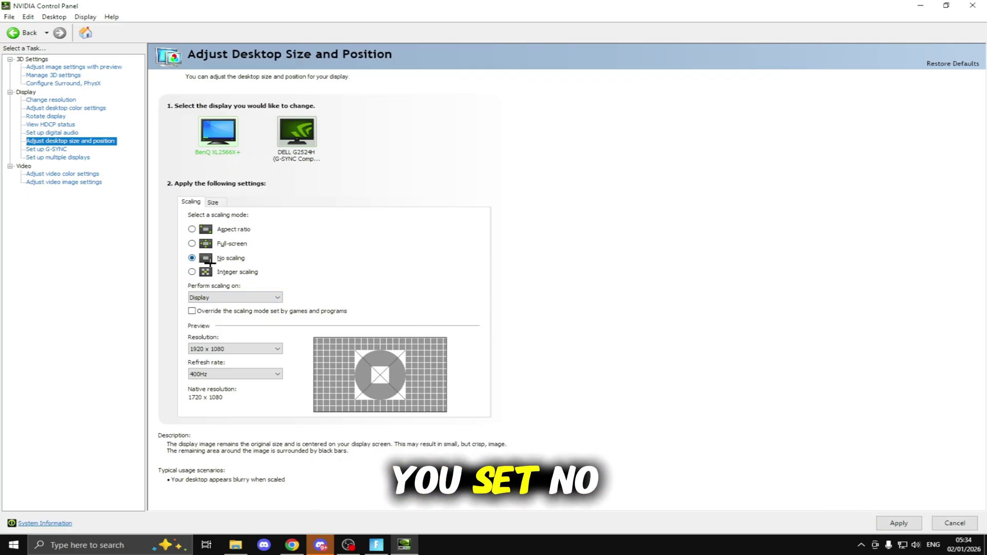
{"action": "left_click", "coordinate": [899, 523]}
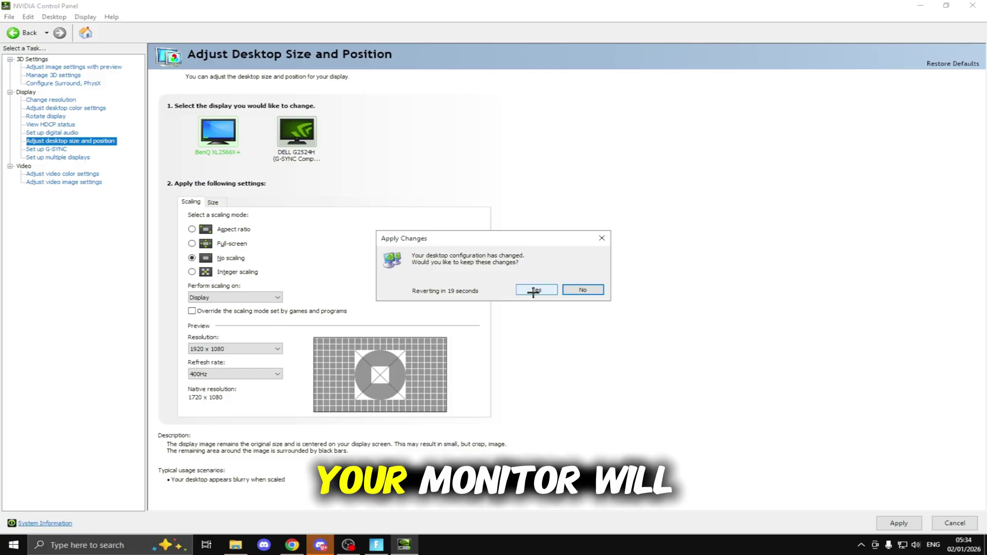
{"action": "left_click", "coordinate": [532, 288]}
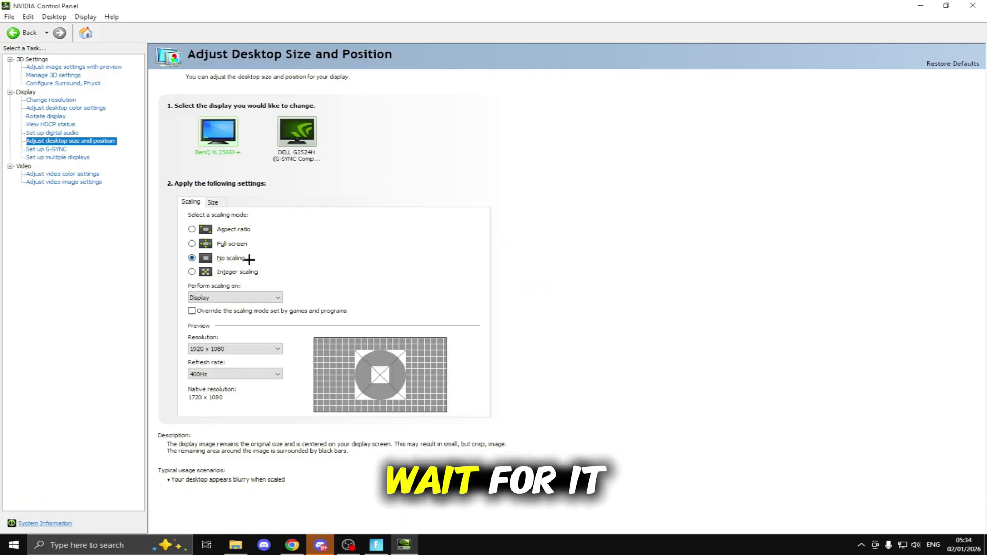
{"action": "left_click", "coordinate": [296, 131]}
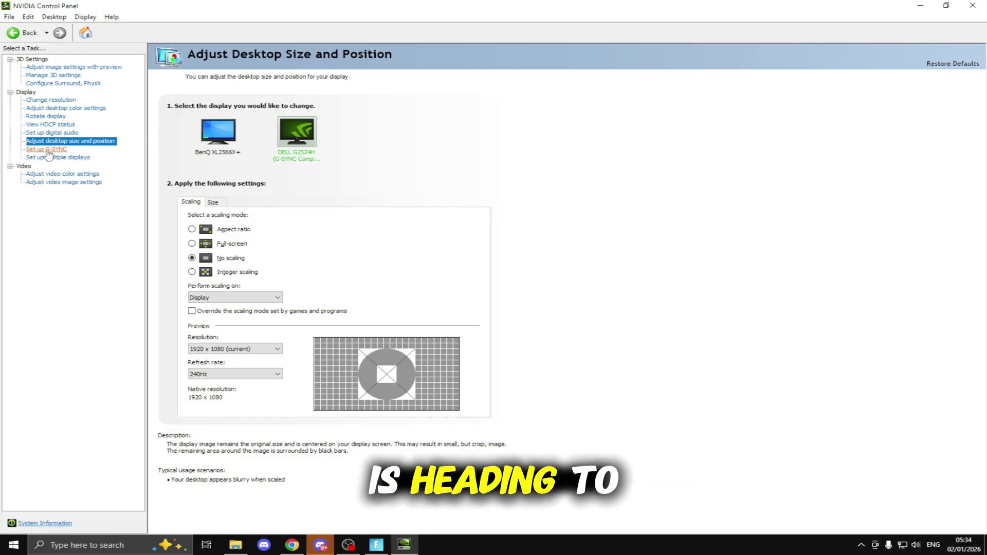
{"action": "left_click", "coordinate": [47, 149]}
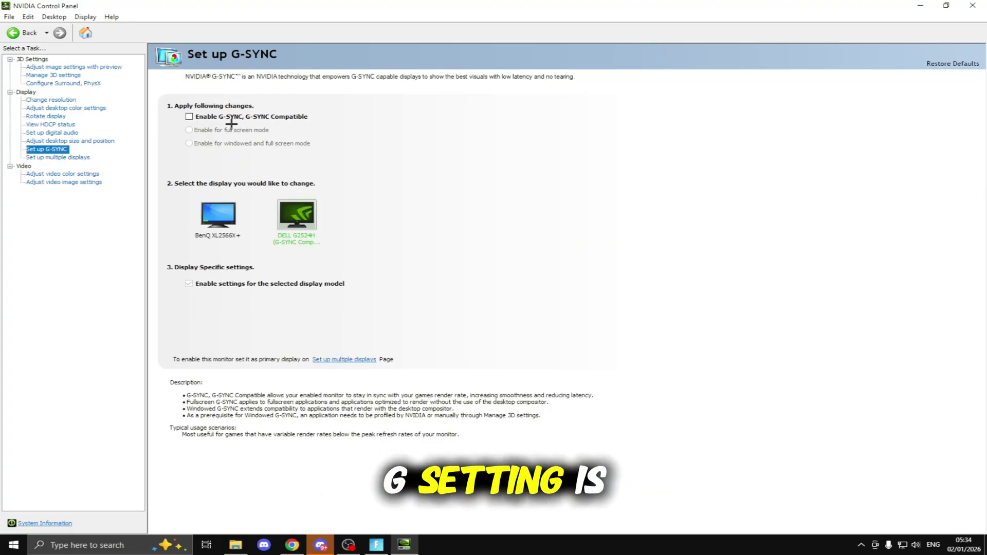
{"action": "left_click", "coordinate": [972, 5]}
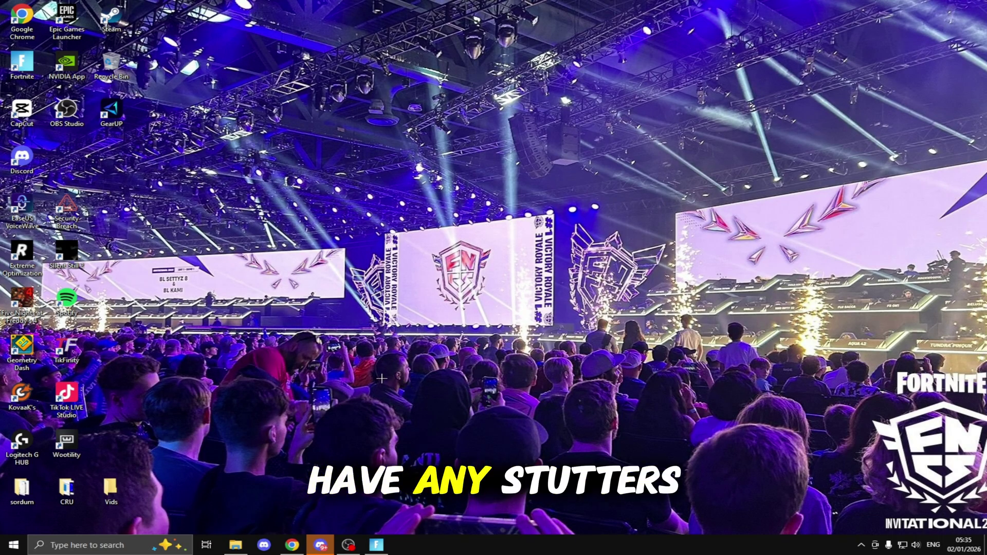
Step: Delete everything in the user %temp% folder, skipping files in use
{"action": "key", "text": "super+r"}
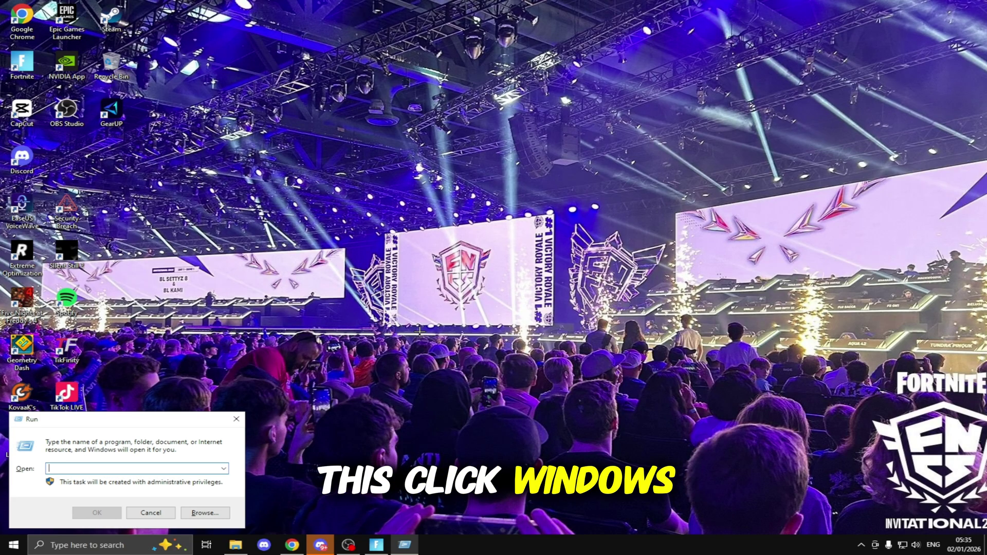
{"action": "type", "text": "%temp"}
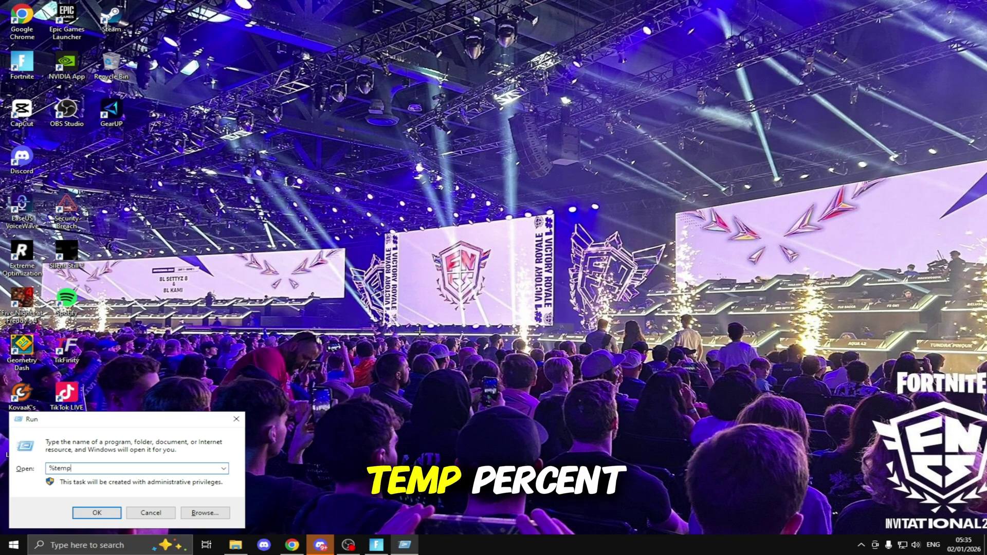
{"action": "type", "text": "%"}
{"action": "key", "text": "Return"}
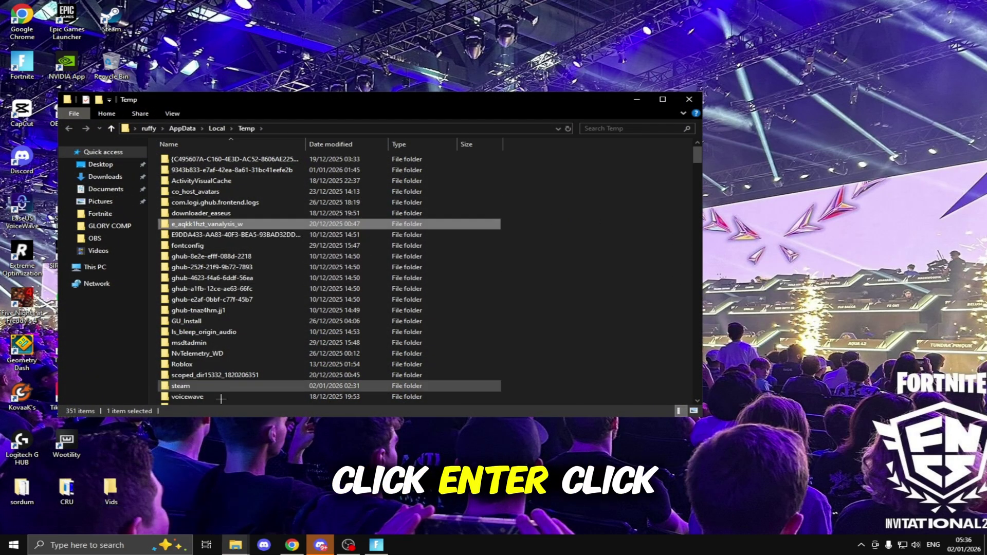
{"action": "key", "text": "ctrl+a"}
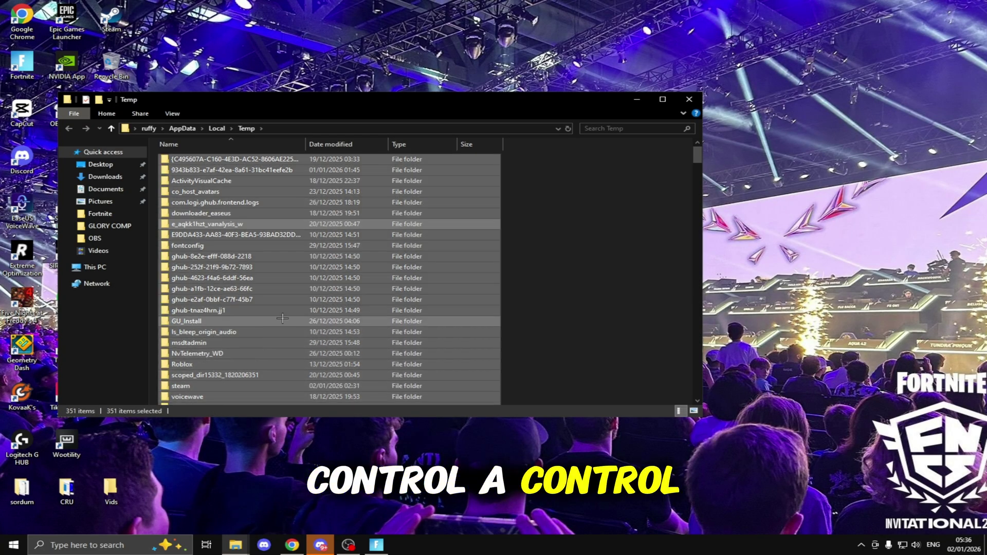
{"action": "key", "text": "ctrl+d"}
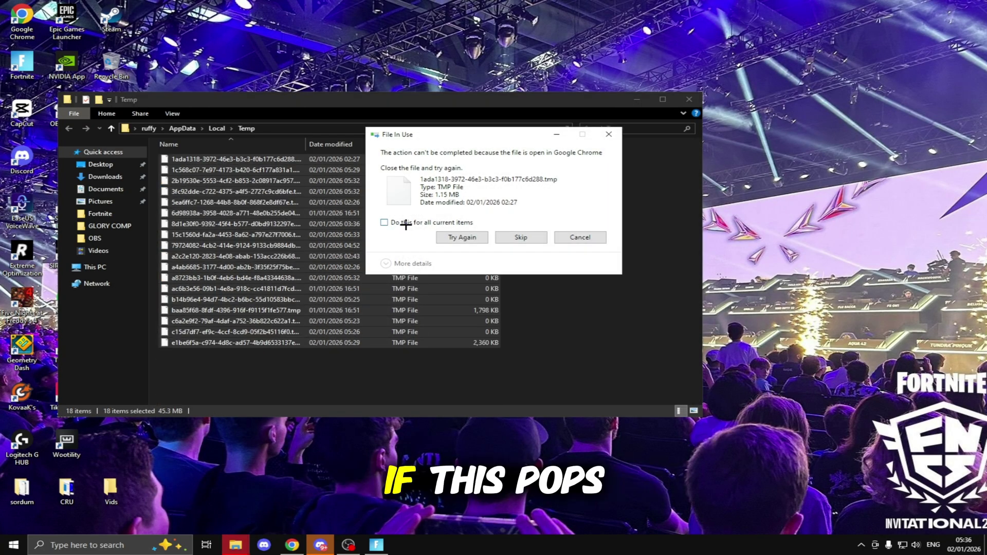
{"action": "left_click", "coordinate": [520, 237]}
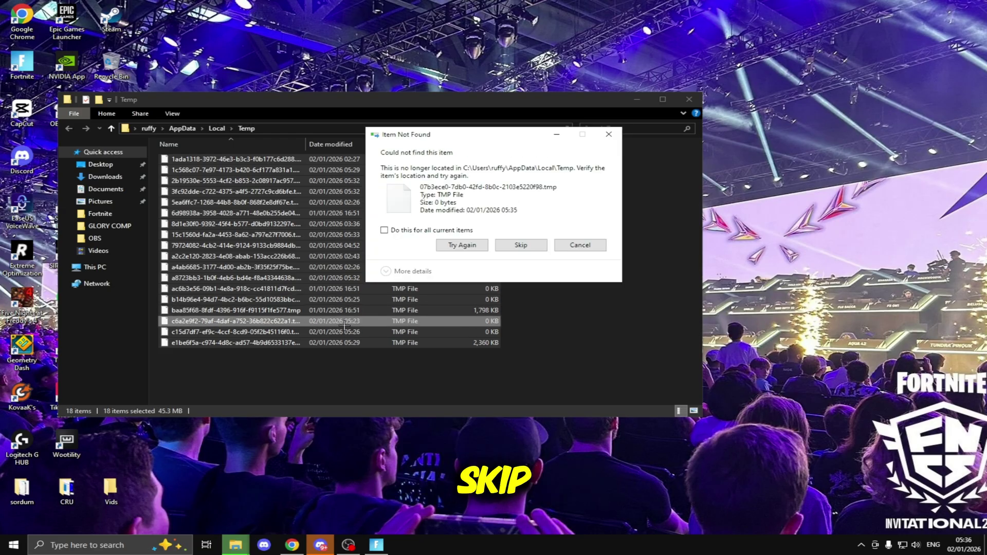
{"action": "left_click", "coordinate": [521, 245]}
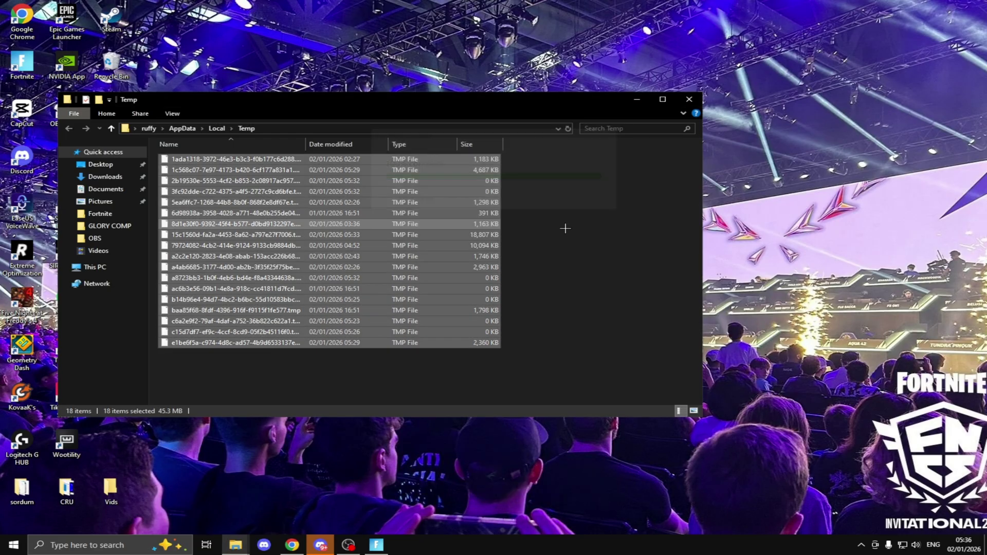
{"action": "left_click", "coordinate": [688, 99]}
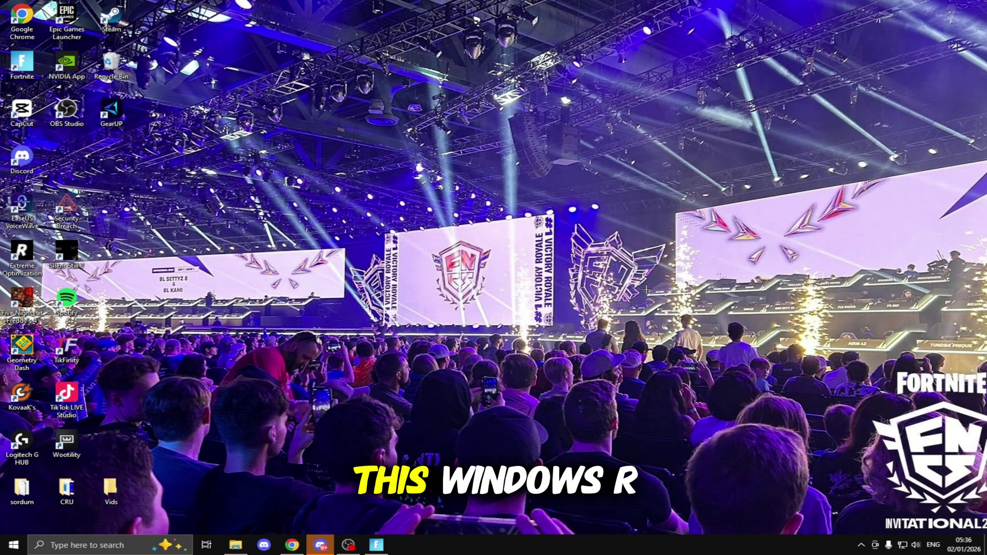
Step: Delete all files in the Windows Temp folder
{"action": "key", "text": "super+r"}
{"action": "type", "text": "temp"}
{"action": "key", "text": "Return"}
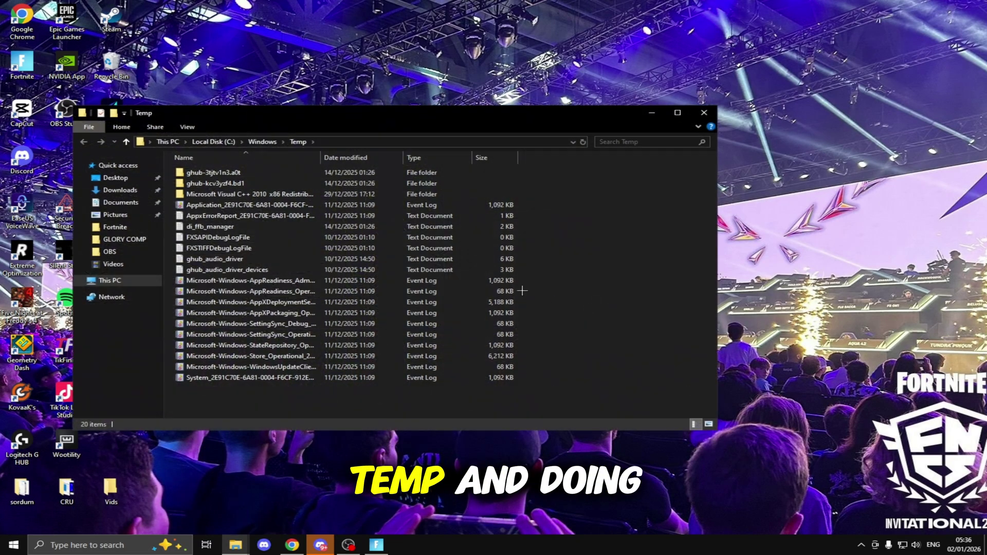
{"action": "left_click", "coordinate": [328, 248]}
{"action": "key", "text": "ctrl+a"}
{"action": "key", "text": "Delete"}
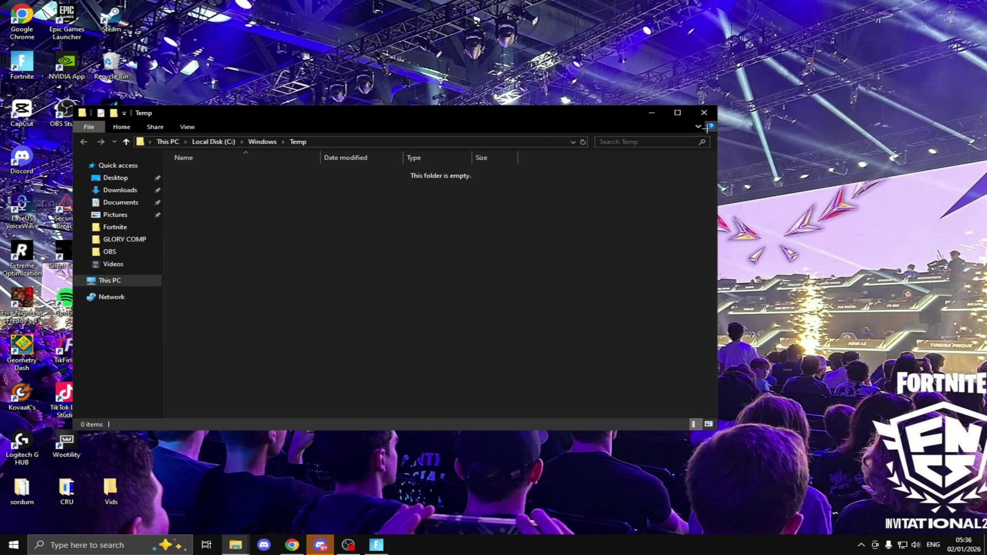
{"action": "left_click", "coordinate": [704, 113]}
Step: Delete all files in the Prefetch folder
{"action": "key", "text": "super+r"}
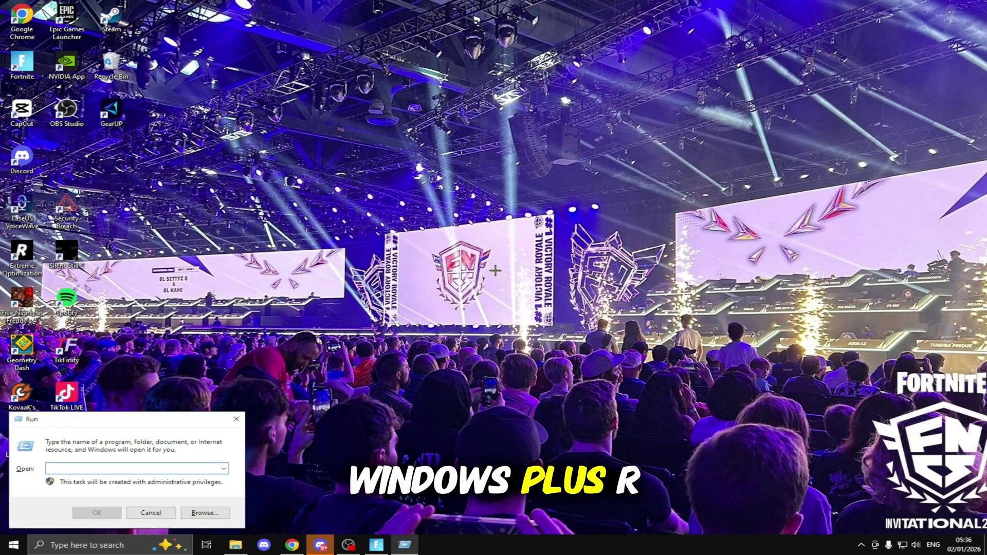
{"action": "type", "text": "prefetch"}
{"action": "key", "text": "Return"}
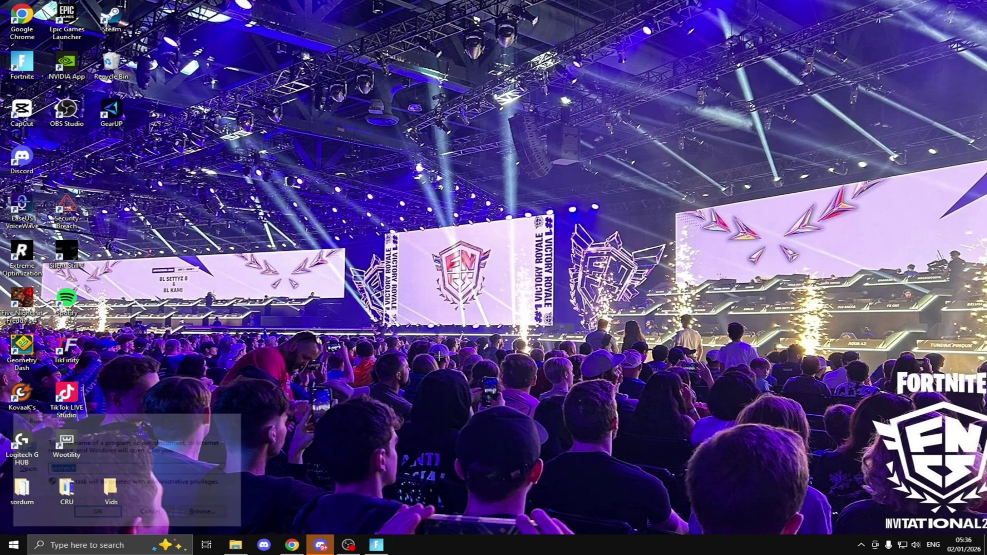
{"action": "key", "text": "ctrl+a"}
{"action": "key", "text": "ctrl+d"}
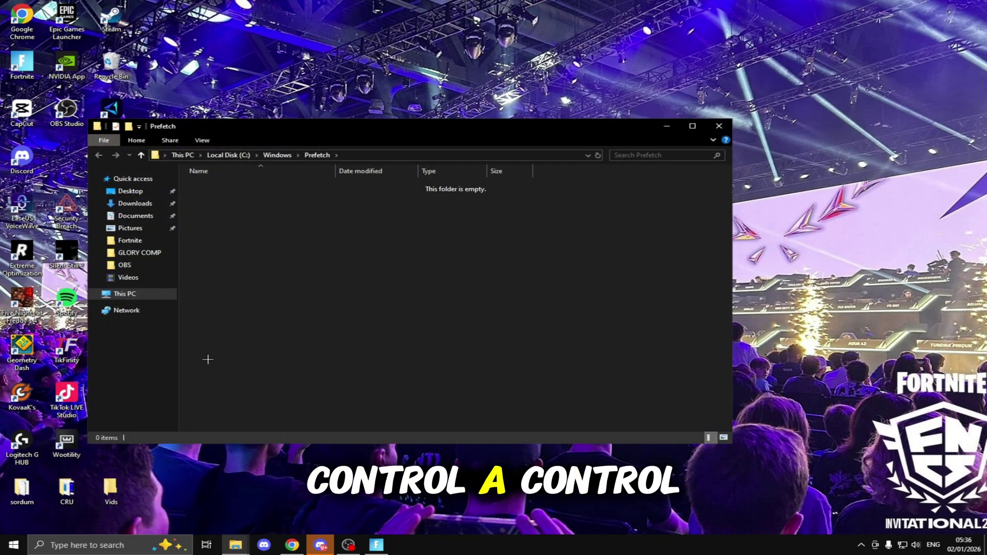
{"action": "left_click", "coordinate": [710, 127]}
Step: Empty the Recycle Bin permanently
{"action": "double_click", "coordinate": [93, 82]}
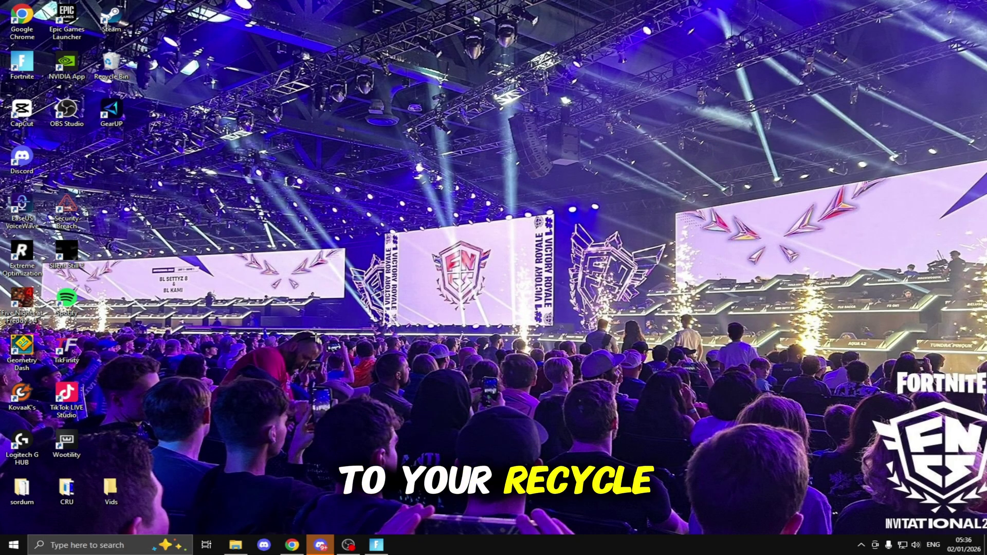
{"action": "key", "text": "ctrl+a"}
{"action": "key", "text": "Delete"}
{"action": "left_click", "coordinate": [524, 284]}
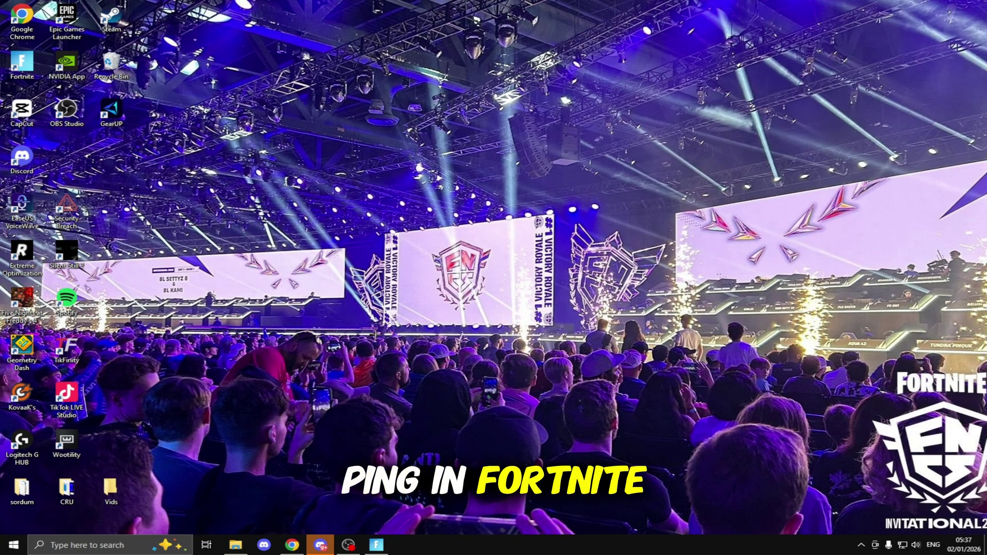
Step: Launch GearUP and browse its games catalogue
{"action": "double_click", "coordinate": [111, 111]}
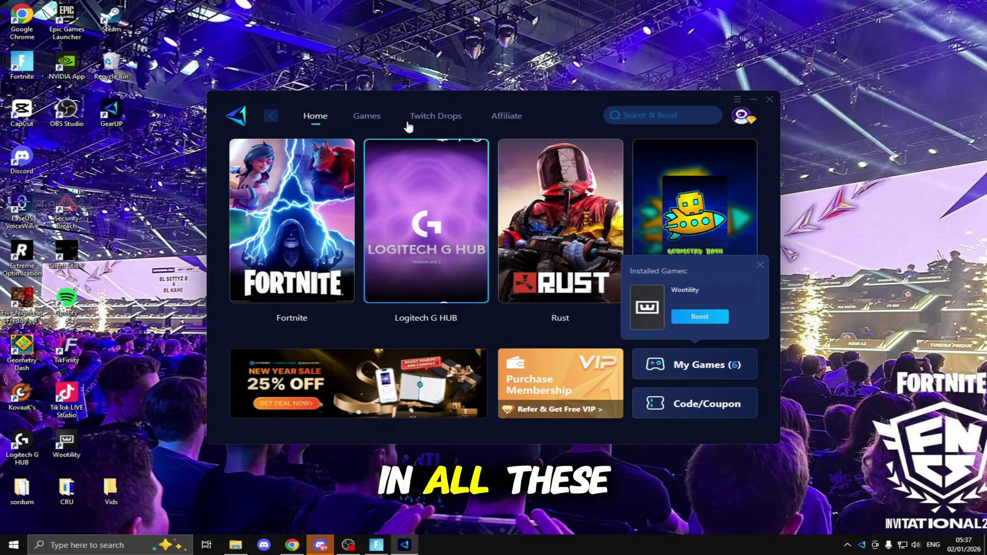
{"action": "left_click", "coordinate": [365, 117]}
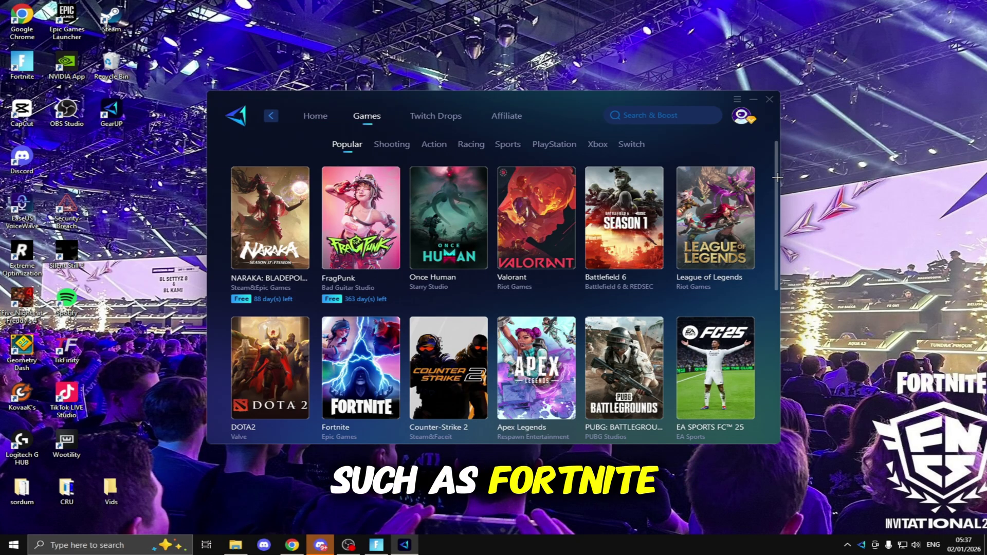
{"action": "scroll", "coordinate": [758, 355], "scroll_direction": "down", "scroll_amount": 10}
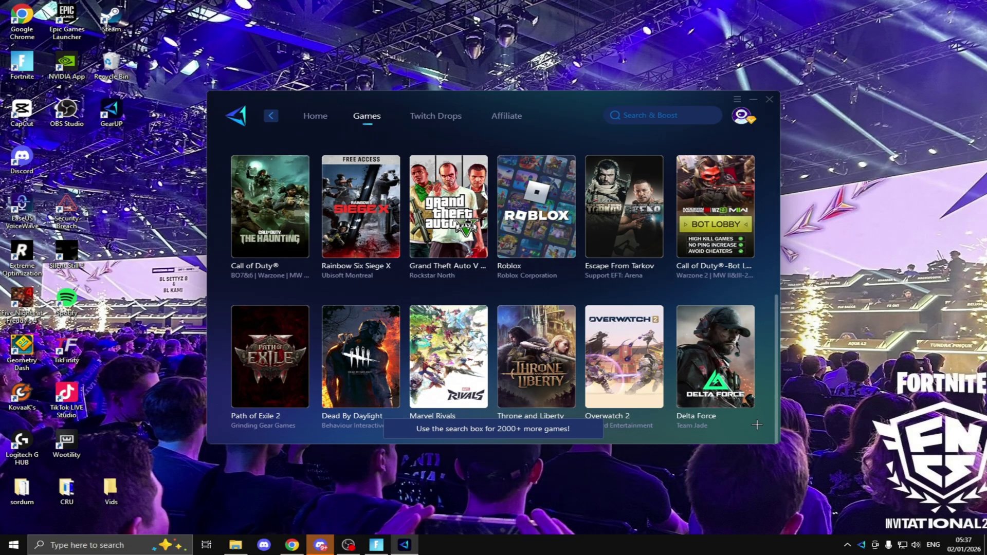
{"action": "scroll", "coordinate": [758, 425], "scroll_direction": "up", "scroll_amount": 10}
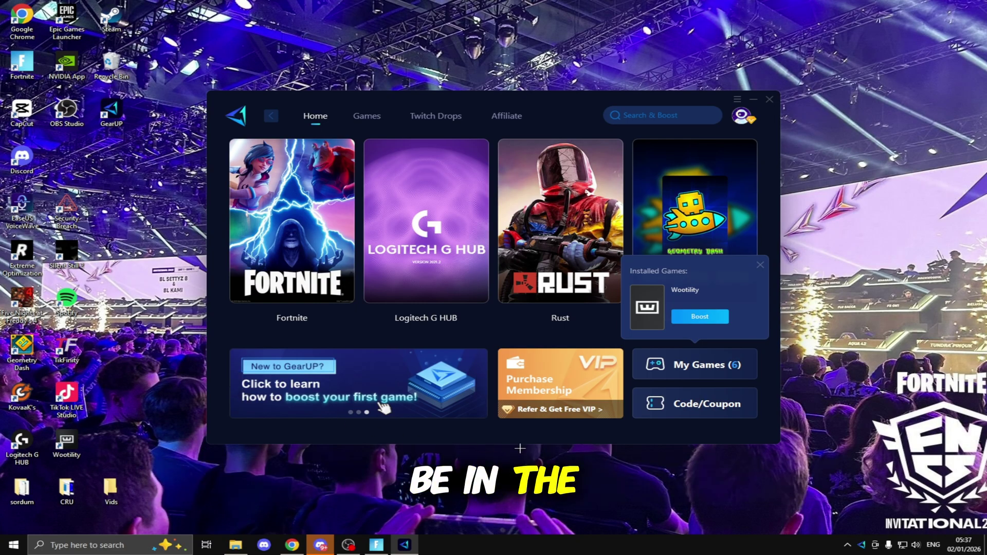
Step: Open the Code/Coupon redemption window, then close it and GearUP
{"action": "left_click", "coordinate": [668, 406]}
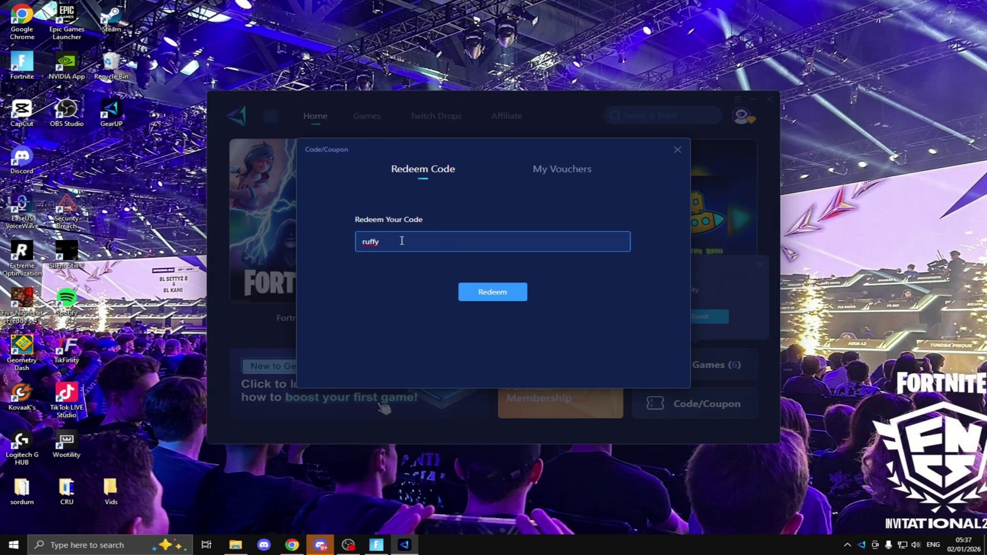
{"action": "left_click", "coordinate": [679, 147]}
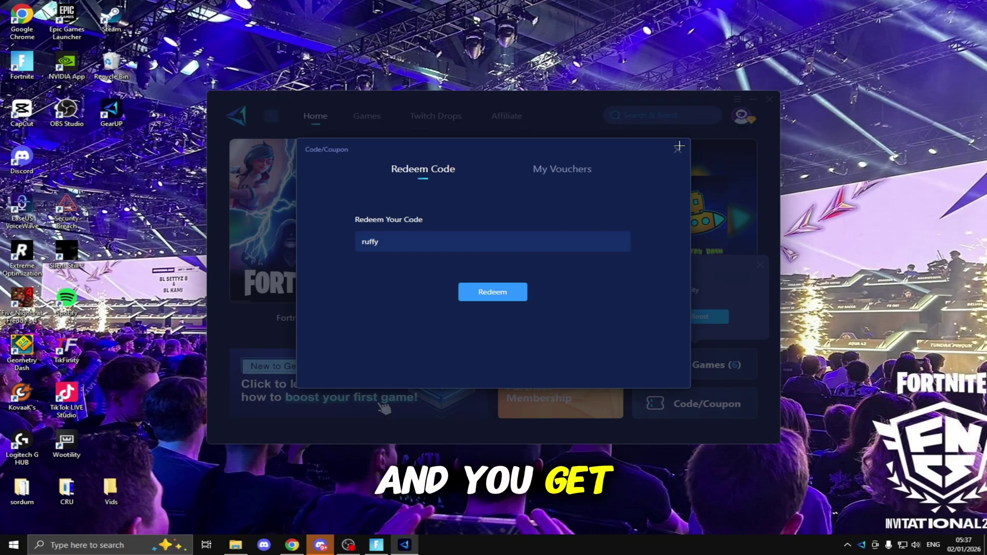
{"action": "left_click", "coordinate": [678, 150]}
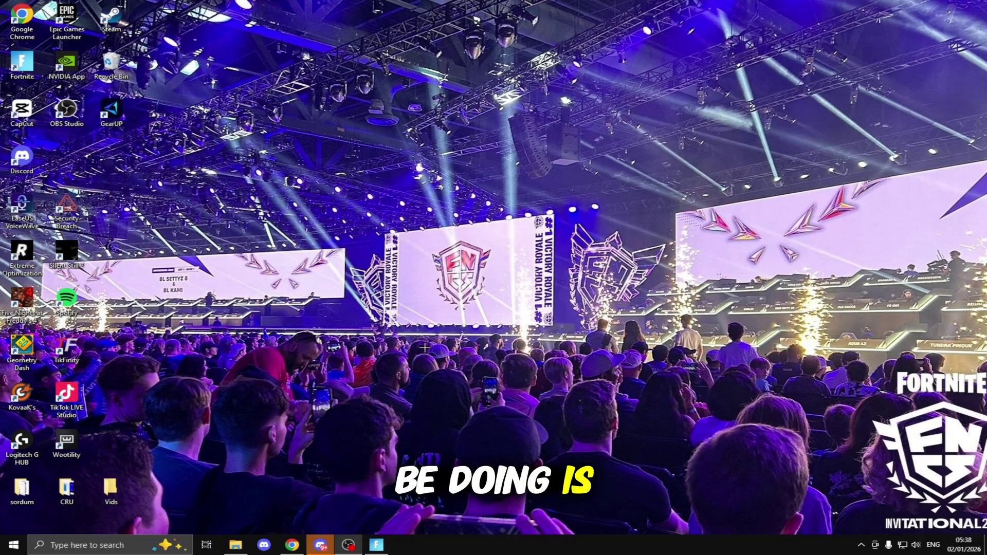
Step: Launch Command Prompt as administrator from a Start search for cmd
{"action": "key", "text": "super"}
{"action": "type", "text": "cmd"}
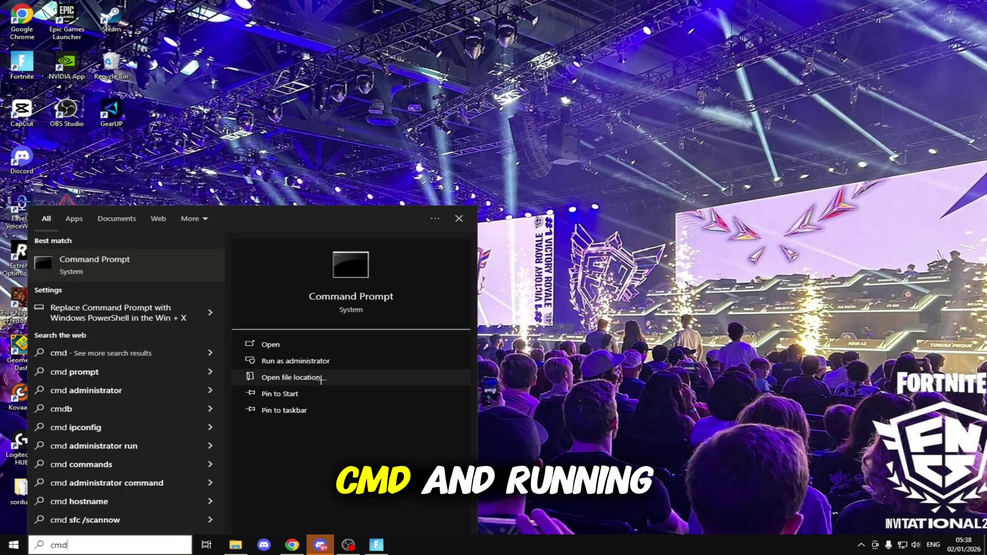
{"action": "left_click", "coordinate": [298, 360]}
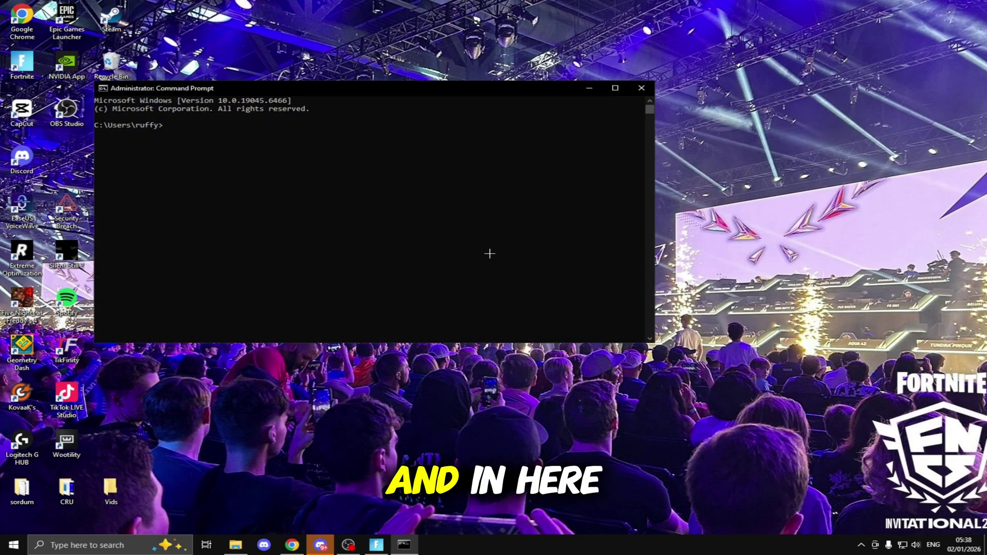
Step: Run ipconfig /flushdns and a second ipconfig command, then close the prompt
{"action": "type", "text": "ipconfig "}
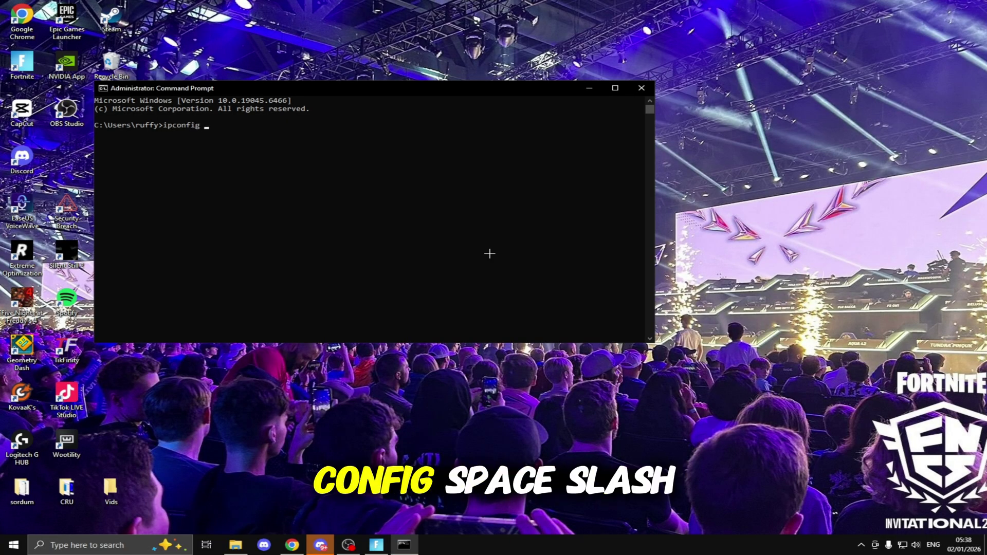
{"action": "type", "text": "/flushdns"}
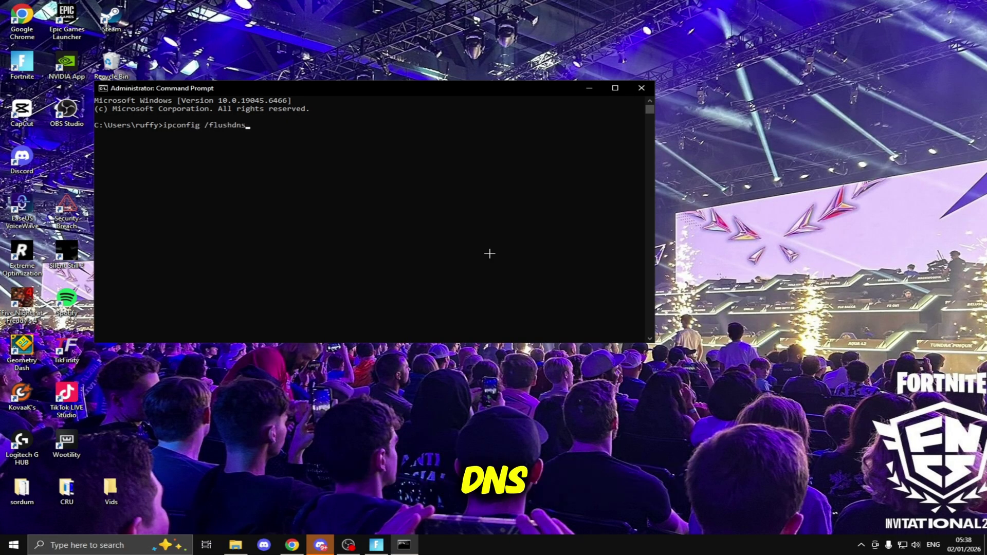
{"action": "key", "text": "Return"}
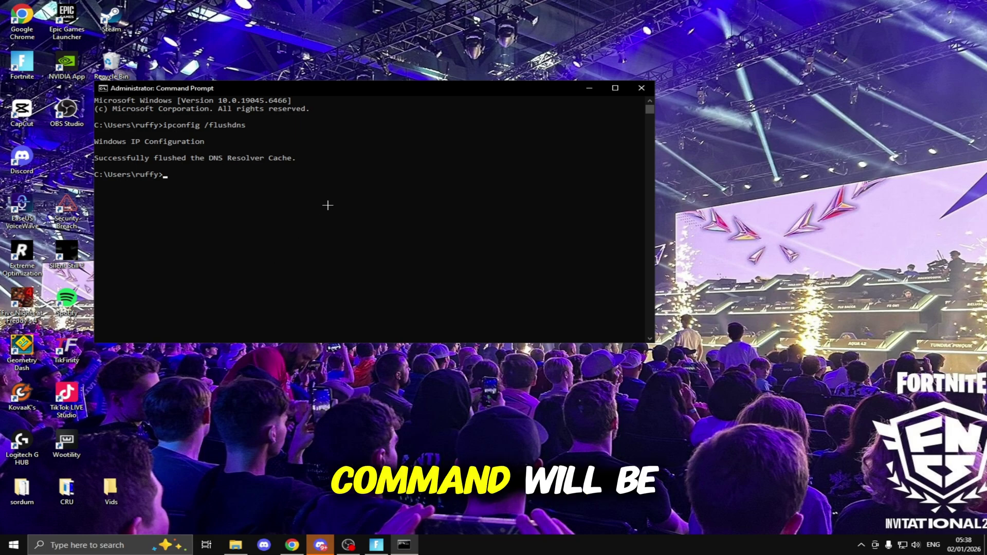
{"action": "type", "text": "ipconfig /re"}
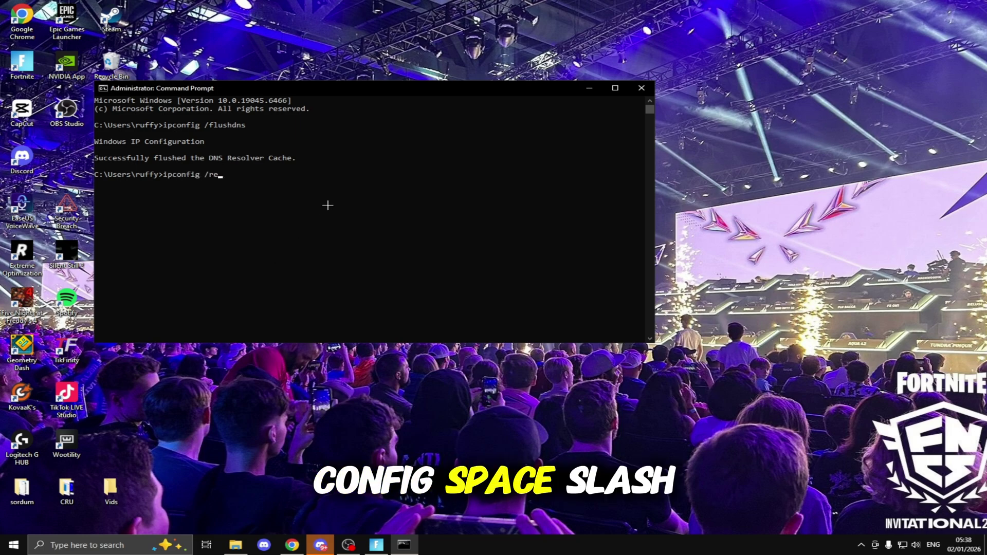
{"action": "type", "text": "sol"}
{"action": "key", "text": "Return"}
{"action": "left_click", "coordinate": [641, 88]}
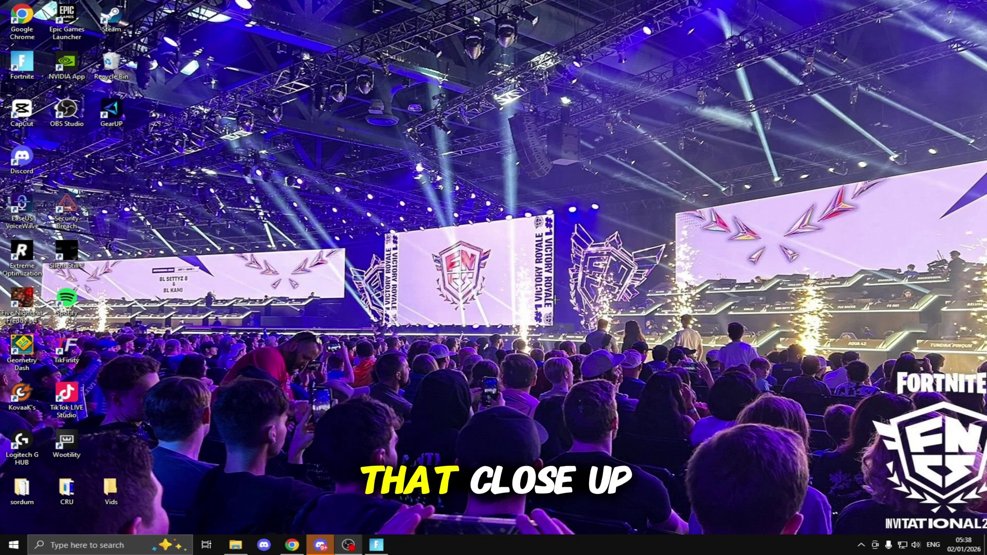
Step: Open the Ethernet connection's Properties from Control Panel's Network and Sharing Center
{"action": "key", "text": "super"}
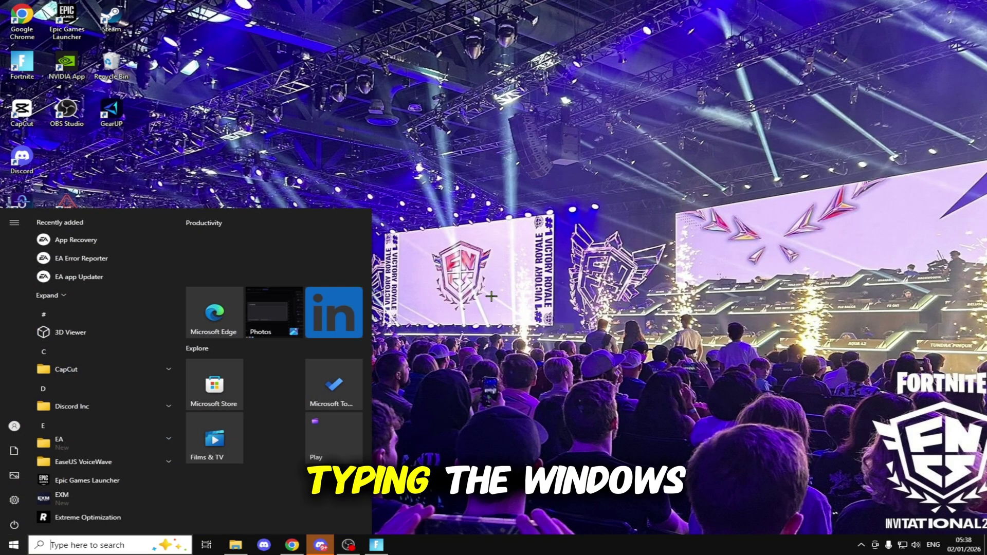
{"action": "type", "text": "control panel"}
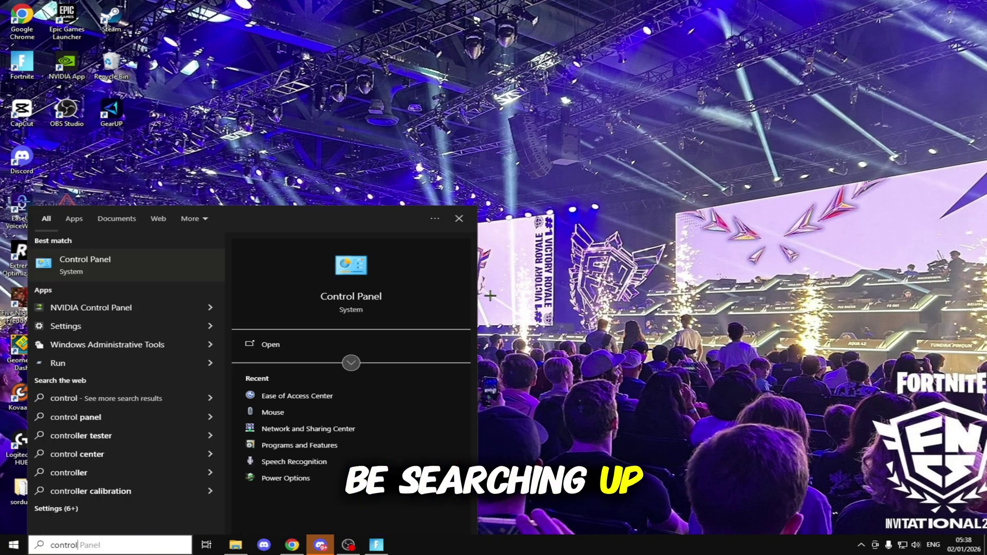
{"action": "key", "text": "Return"}
{"action": "left_click", "coordinate": [375, 233]}
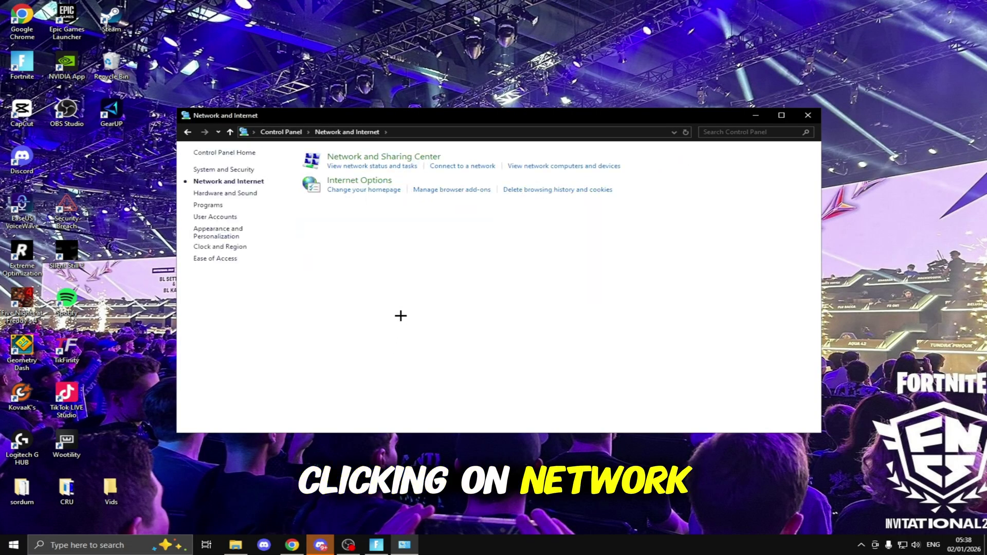
{"action": "left_click", "coordinate": [384, 157]}
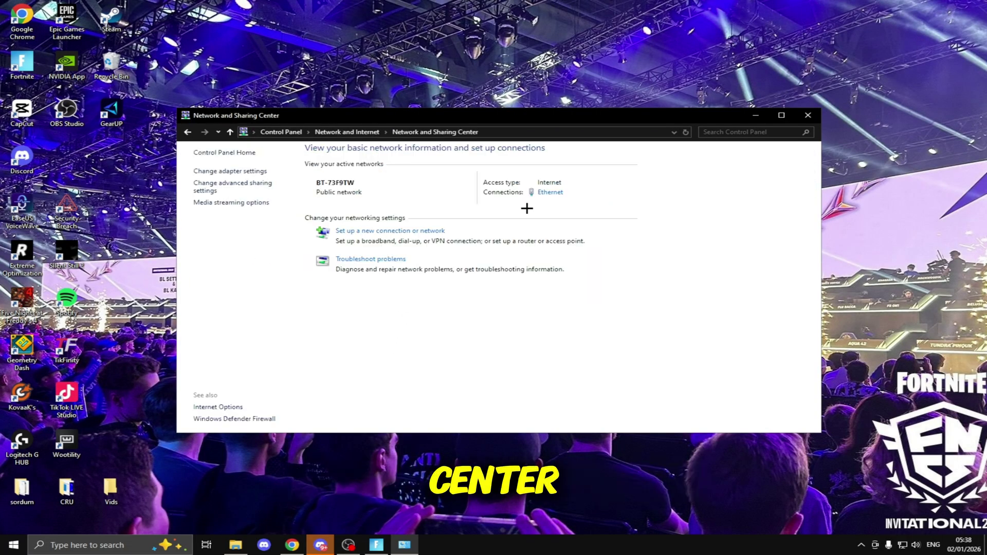
{"action": "left_click", "coordinate": [548, 203]}
{"action": "left_click", "coordinate": [424, 356]}
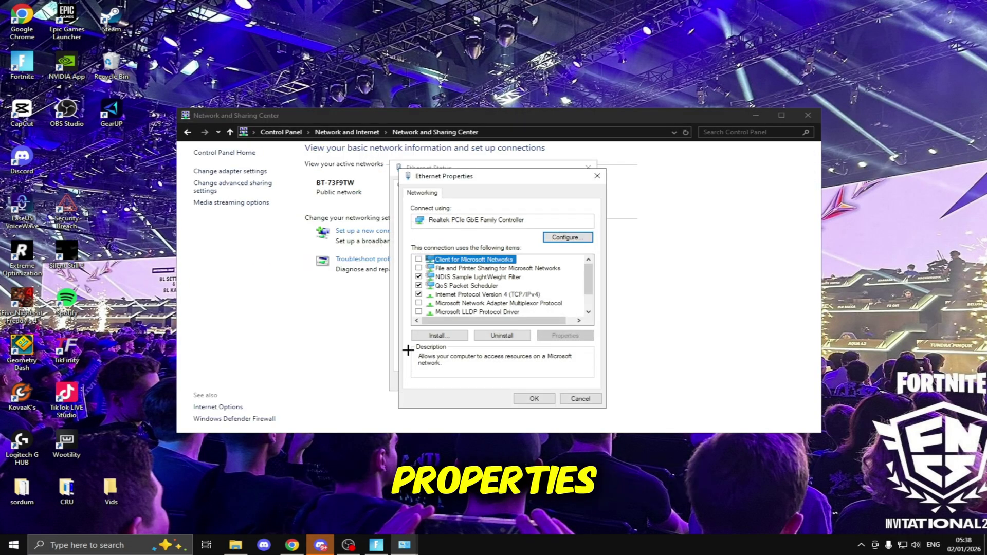
Step: Review the connection items, keep QoS Packet Scheduler enabled, and select Internet Protocol Version 4
{"action": "scroll", "coordinate": [586, 294], "scroll_direction": "down", "scroll_amount": 1}
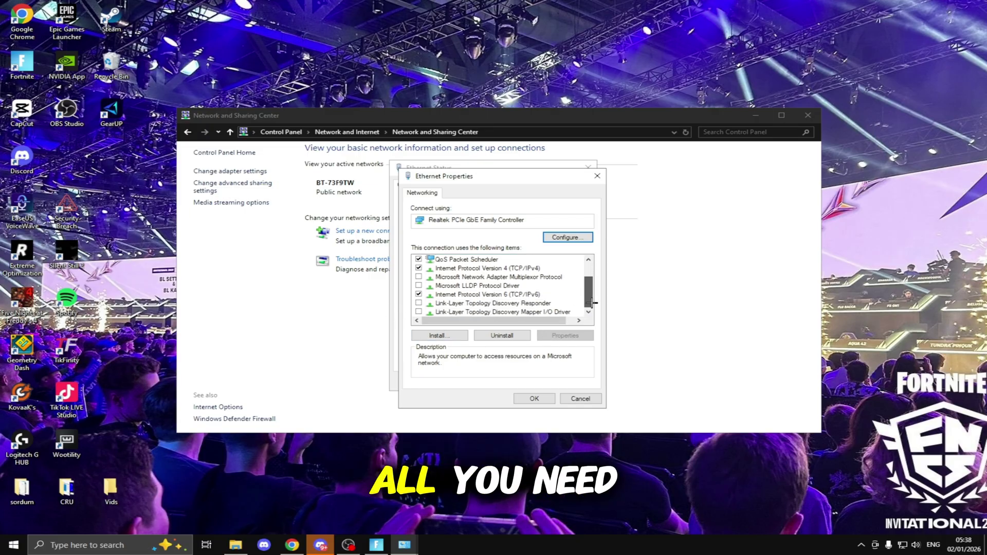
{"action": "left_click", "coordinate": [418, 268]}
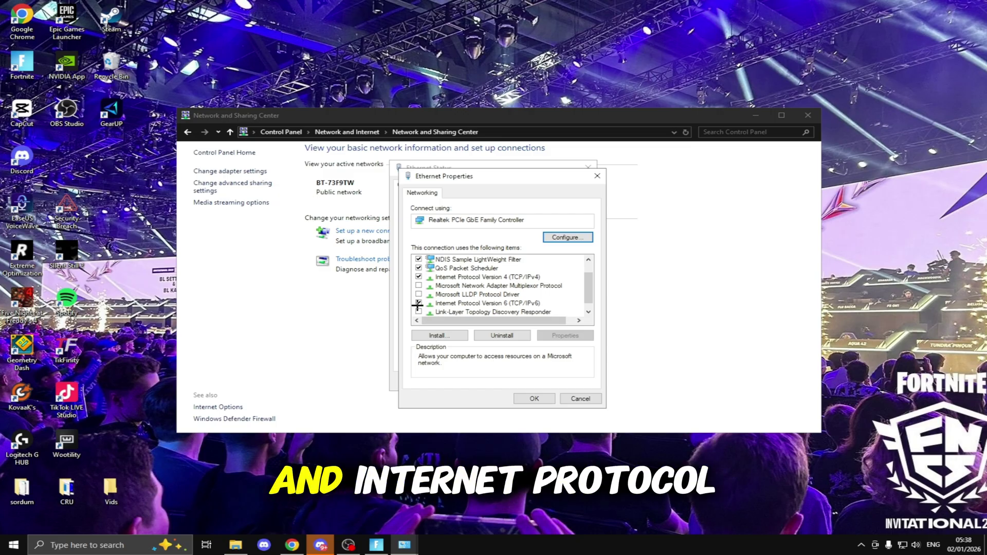
{"action": "left_click", "coordinate": [419, 303]}
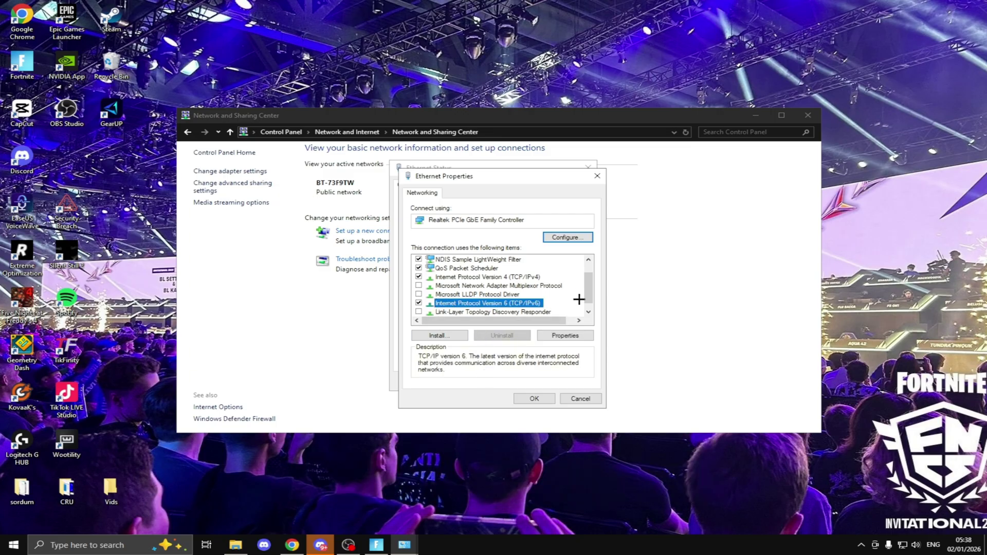
{"action": "scroll", "coordinate": [580, 298], "scroll_direction": "up", "scroll_amount": 1}
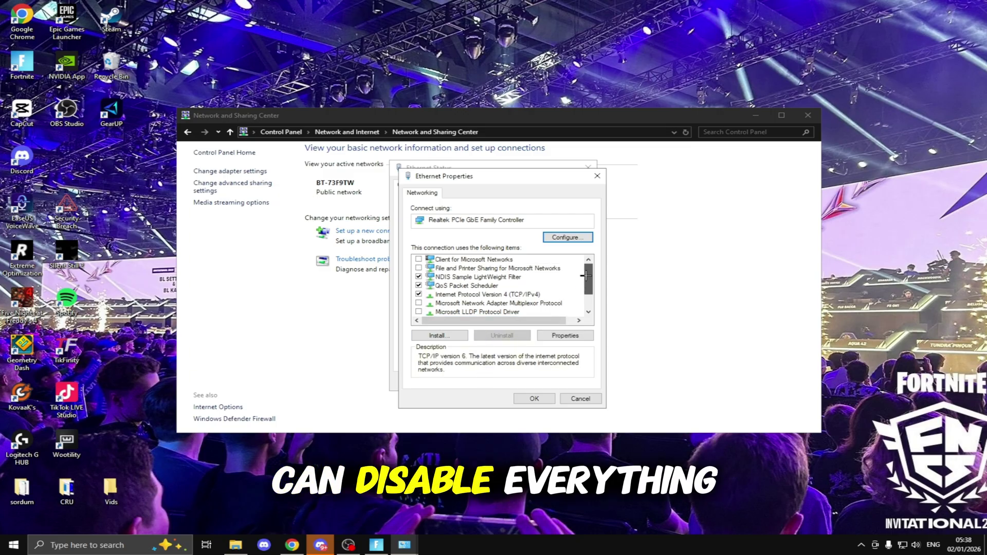
{"action": "left_click", "coordinate": [441, 277]}
{"action": "scroll", "coordinate": [453, 288], "scroll_direction": "down", "scroll_amount": 1}
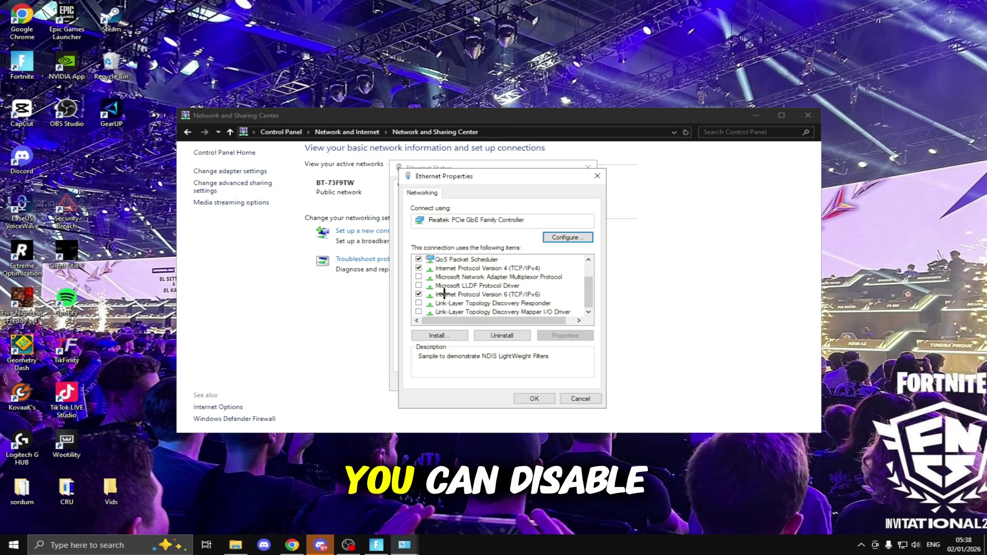
{"action": "scroll", "coordinate": [583, 300], "scroll_direction": "up", "scroll_amount": 1}
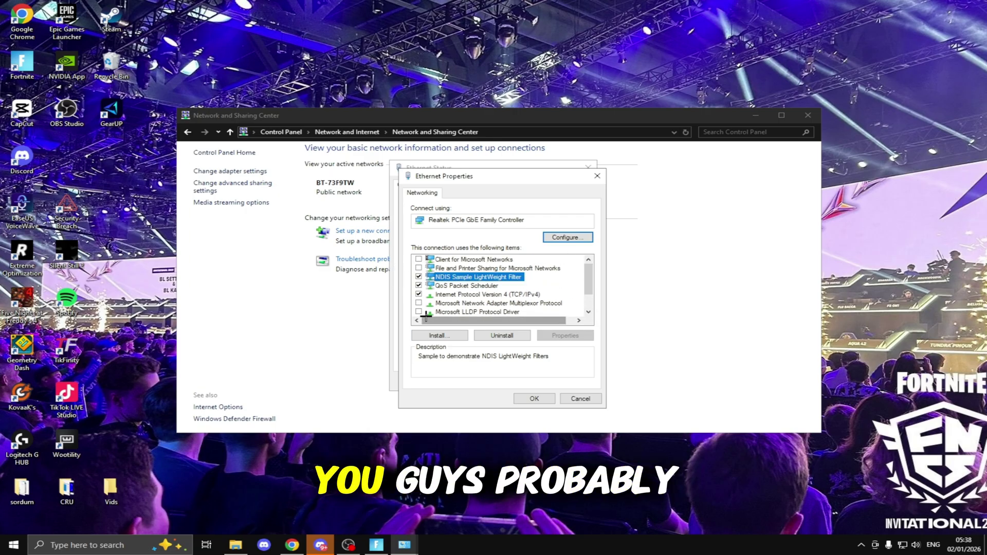
{"action": "left_click", "coordinate": [464, 295]}
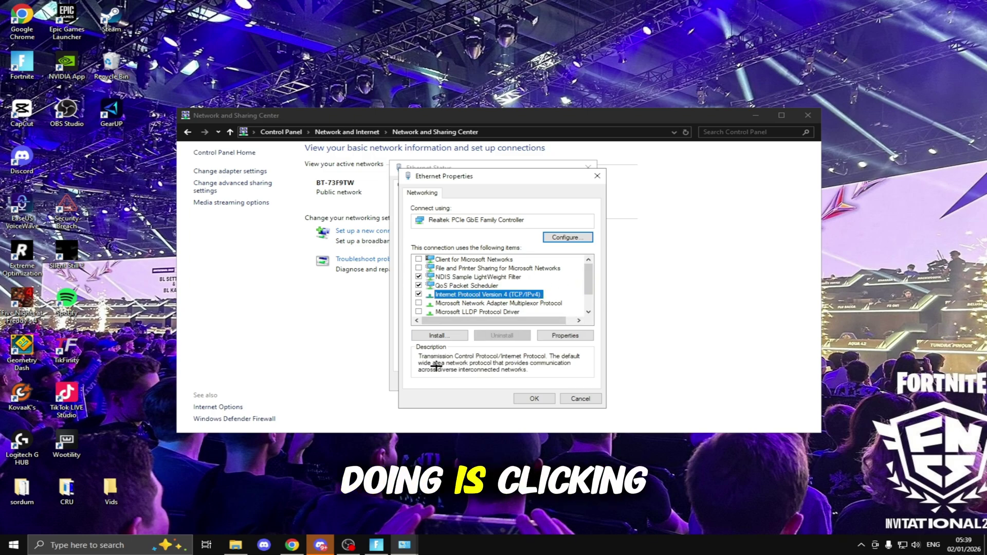
Step: Disable NetBIOS over TCP/IP in the Ethernet IPv4 advanced WINS settings
{"action": "left_click", "coordinate": [571, 338]}
{"action": "left_click", "coordinate": [597, 402]}
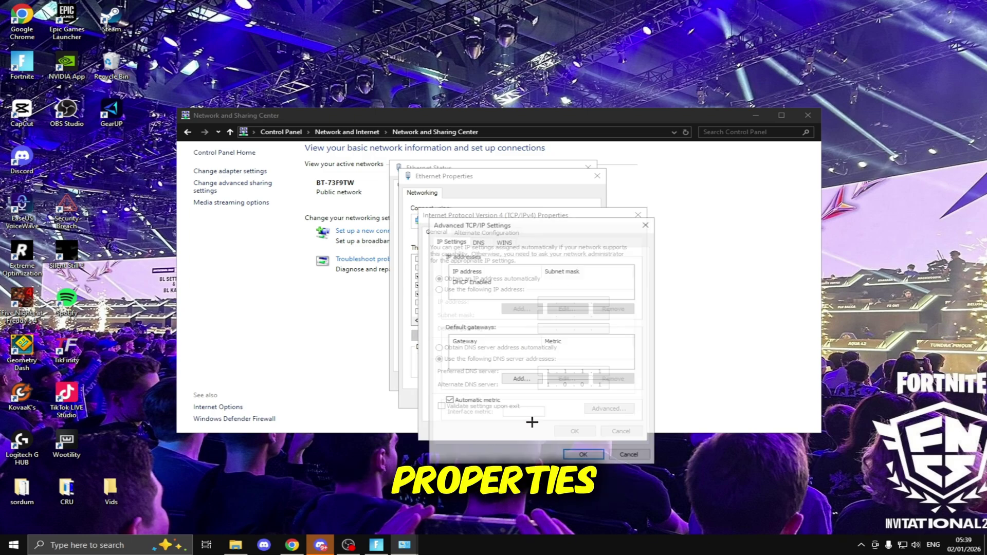
{"action": "left_click", "coordinate": [503, 240]}
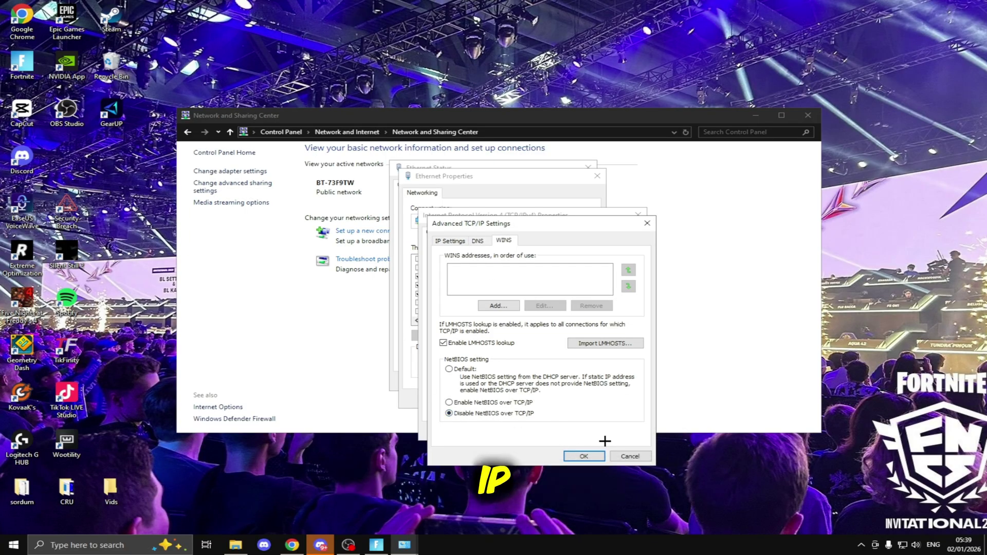
{"action": "left_click", "coordinate": [585, 456]}
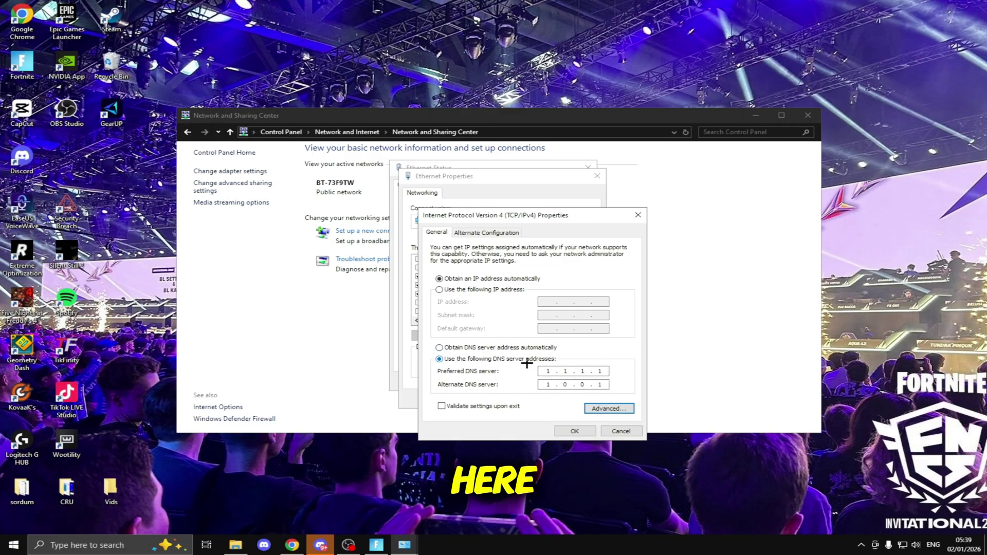
{"action": "key", "text": "super"}
Step: Ping 1.1.1.1 and 8.8.8.8 in Command Prompt to compare averages, then close it
{"action": "type", "text": "cmd"}
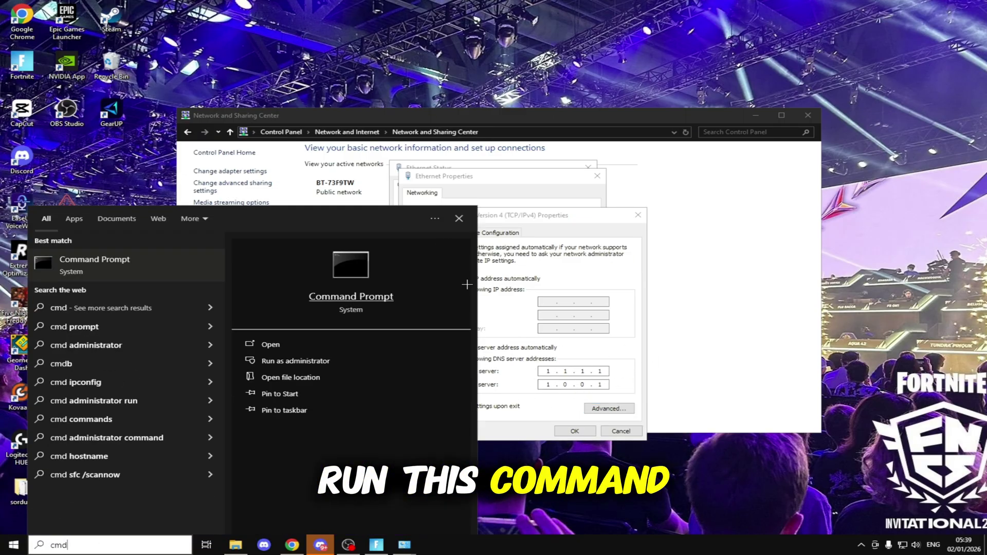
{"action": "key", "text": "Escape"}
{"action": "type", "text": "pin"}
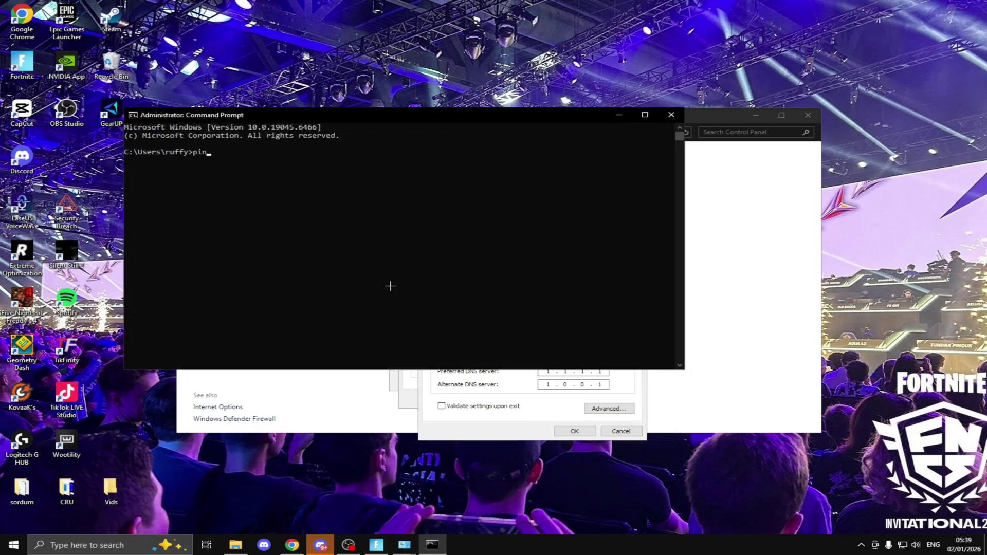
{"action": "type", "text": "g 1.1.1.1"}
{"action": "key", "text": "Return"}
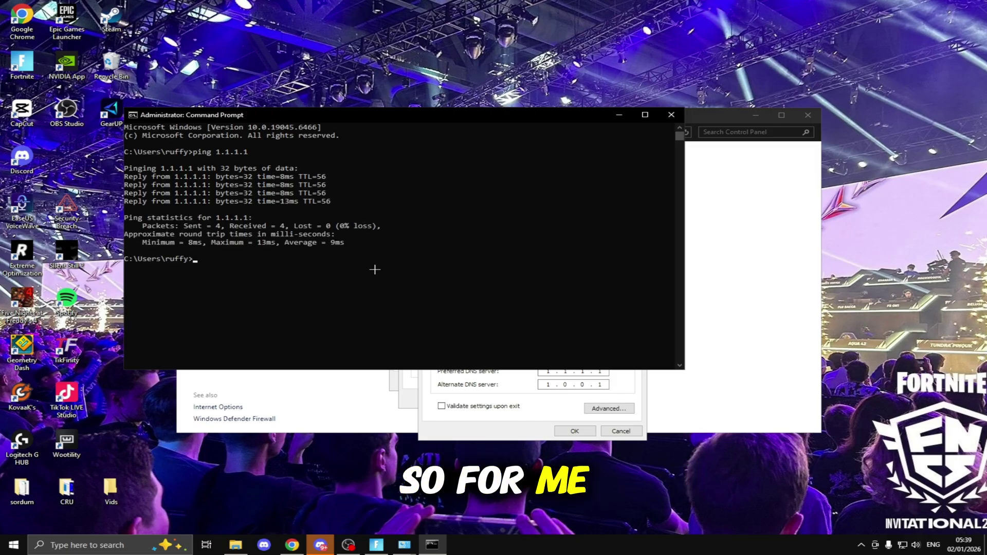
{"action": "type", "text": "ping 8.8.8"}
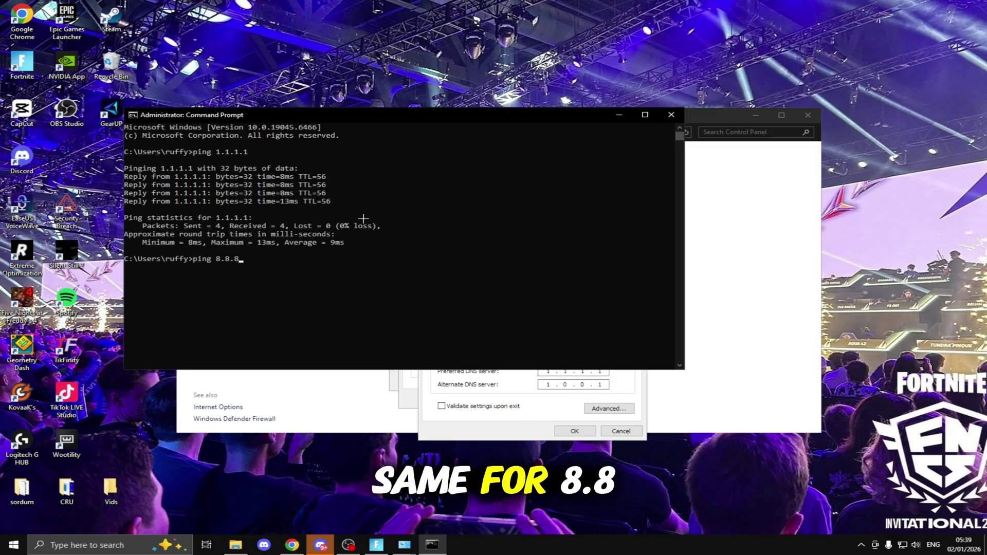
{"action": "type", "text": ".8"}
{"action": "key", "text": "Return"}
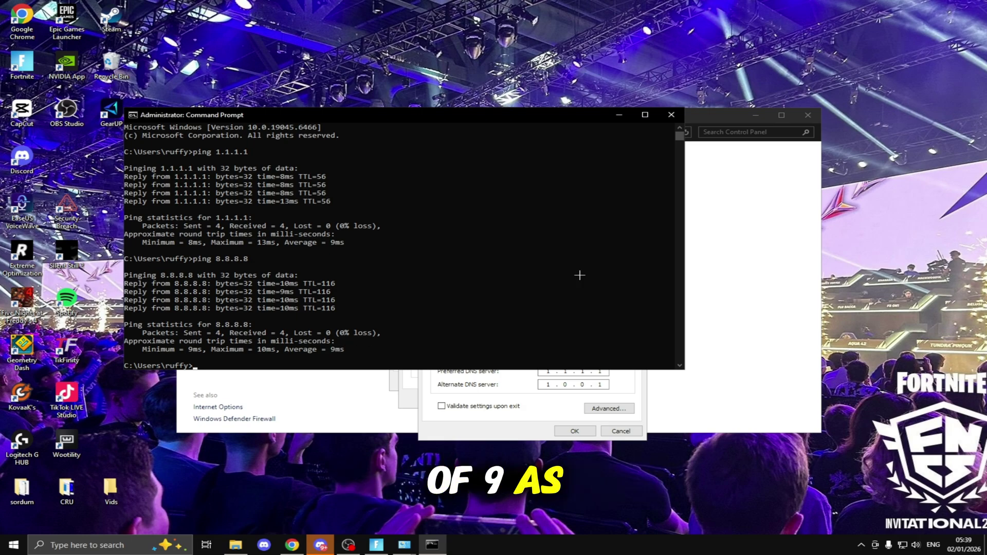
{"action": "left_click", "coordinate": [671, 114]}
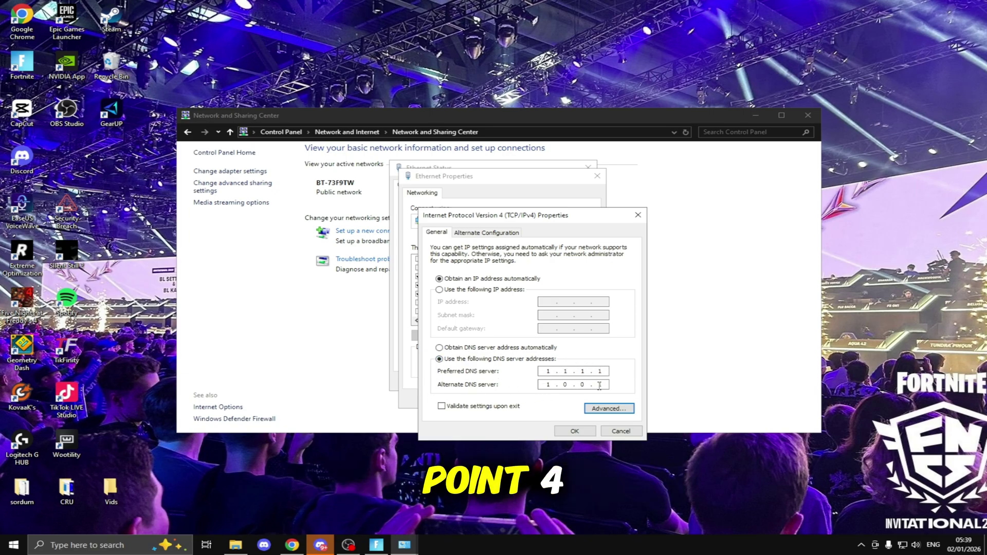
Step: Save the 1.1.1.1 / 1.0.0.1 DNS settings with validation on exit, then configure the Realtek adapter
{"action": "left_click", "coordinate": [442, 406]}
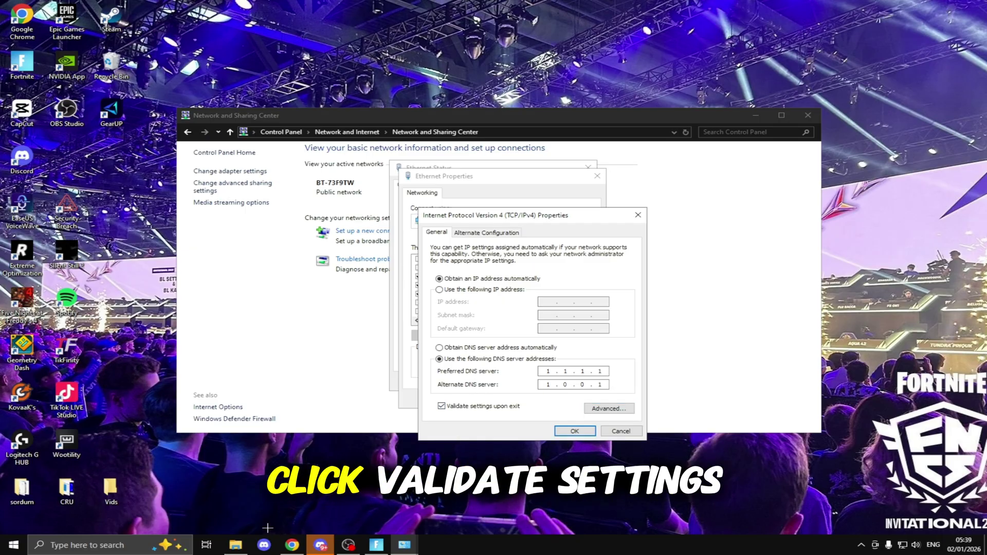
{"action": "left_click", "coordinate": [575, 431]}
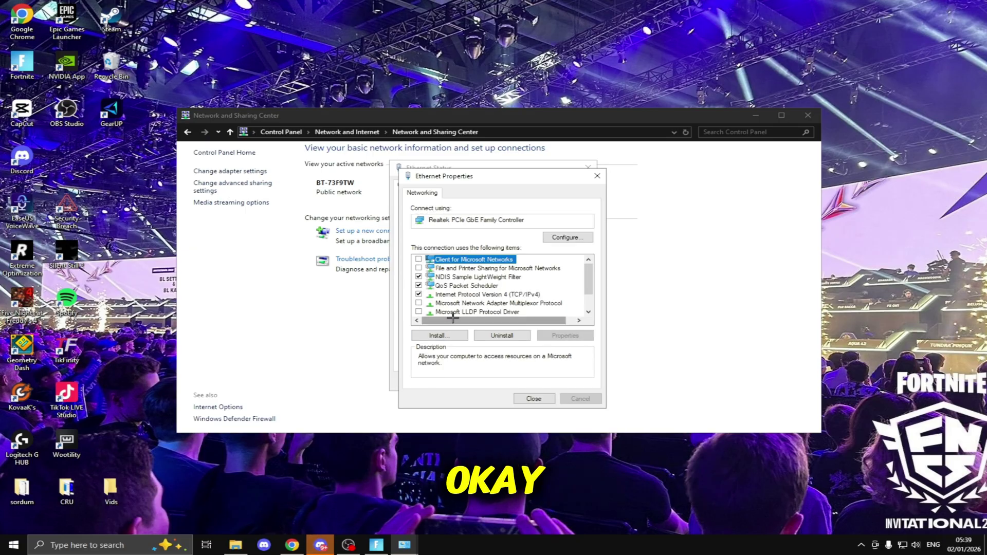
{"action": "left_click", "coordinate": [564, 238]}
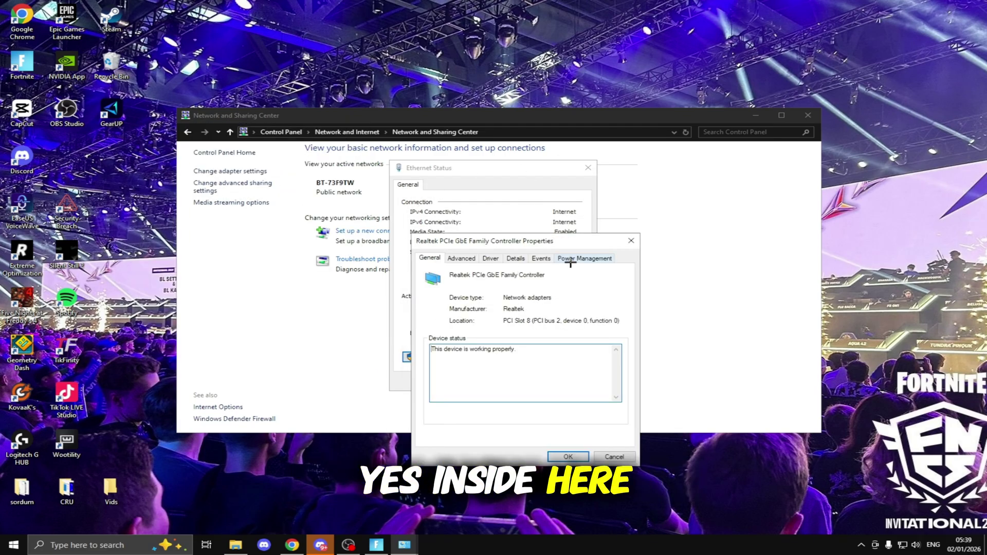
Step: Review power management, Energy-Efficient and Green Ethernet, IPv4 Checksum Offload Disabled, and Large Send Offload v2
{"action": "left_click", "coordinate": [570, 258]}
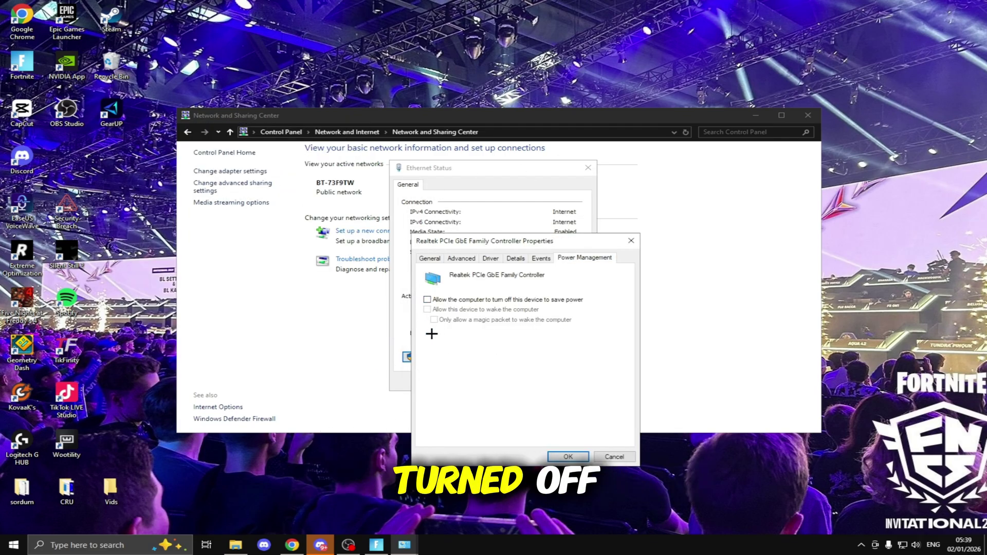
{"action": "left_click", "coordinate": [462, 258]}
{"action": "scroll", "coordinate": [519, 358], "scroll_direction": "down", "scroll_amount": 5}
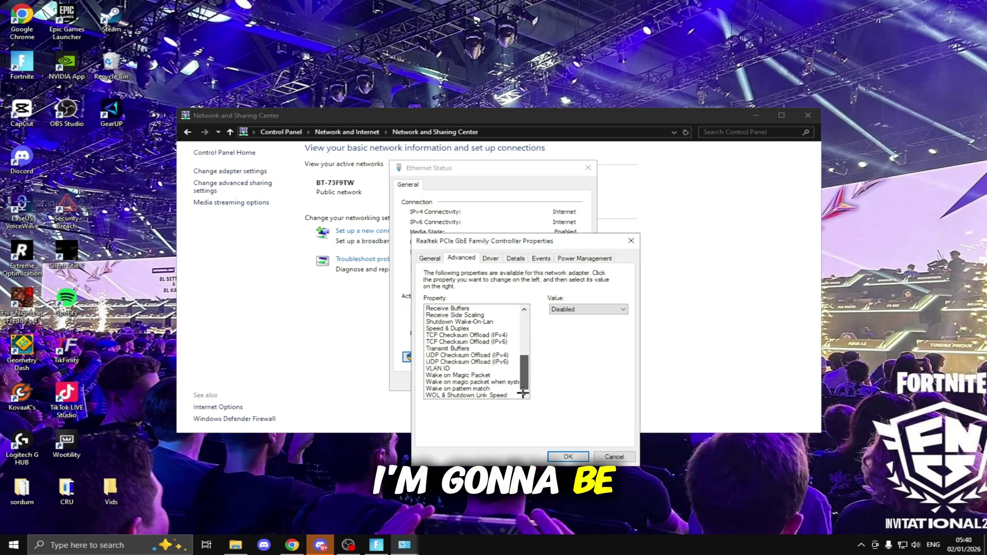
{"action": "scroll", "coordinate": [519, 358], "scroll_direction": "up", "scroll_amount": 5}
{"action": "left_click_drag", "start_coordinate": [514, 241], "coordinate": [462, 144]}
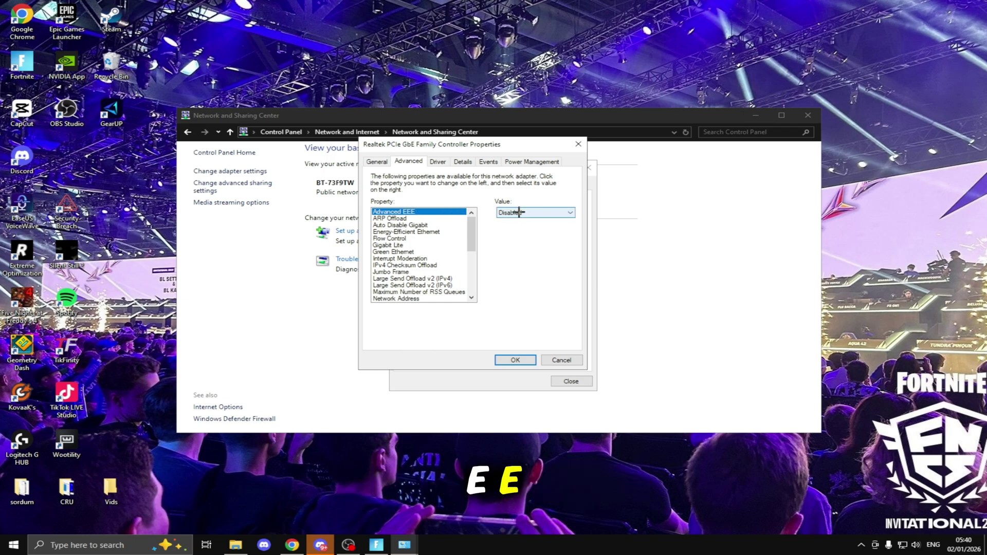
{"action": "left_click", "coordinate": [406, 232]}
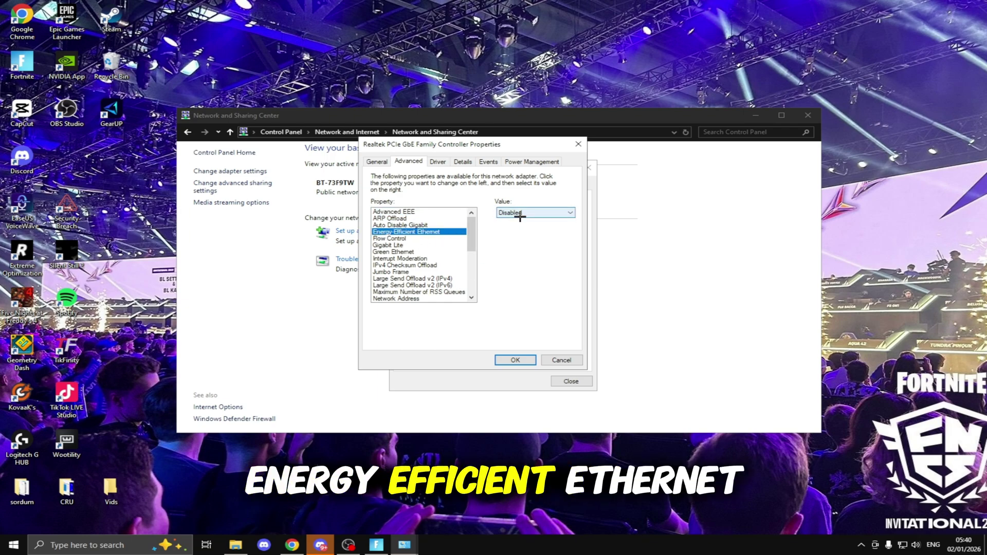
{"action": "left_click", "coordinate": [407, 252]}
{"action": "left_click", "coordinate": [424, 266]}
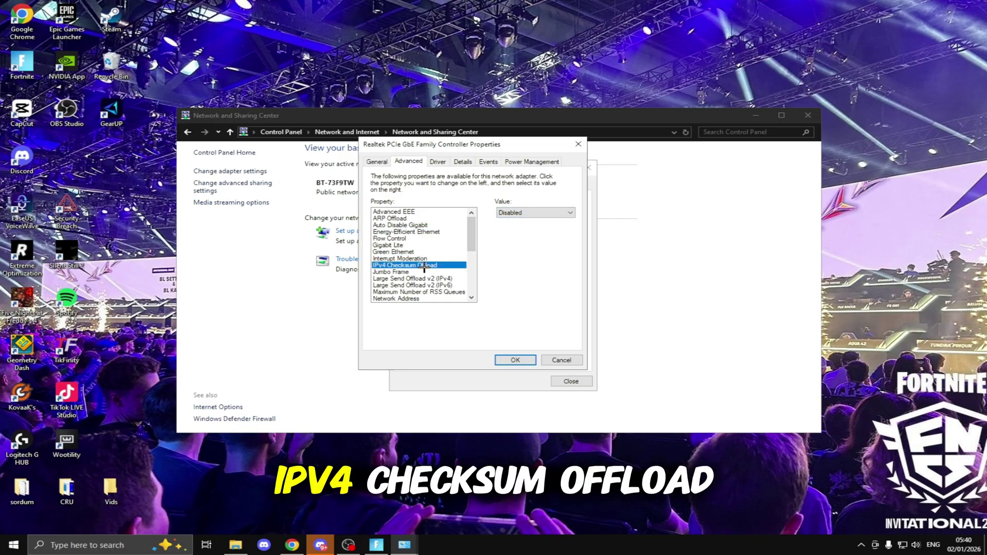
{"action": "left_click", "coordinate": [534, 213]}
{"action": "left_click", "coordinate": [514, 221]}
{"action": "left_click", "coordinate": [427, 279]}
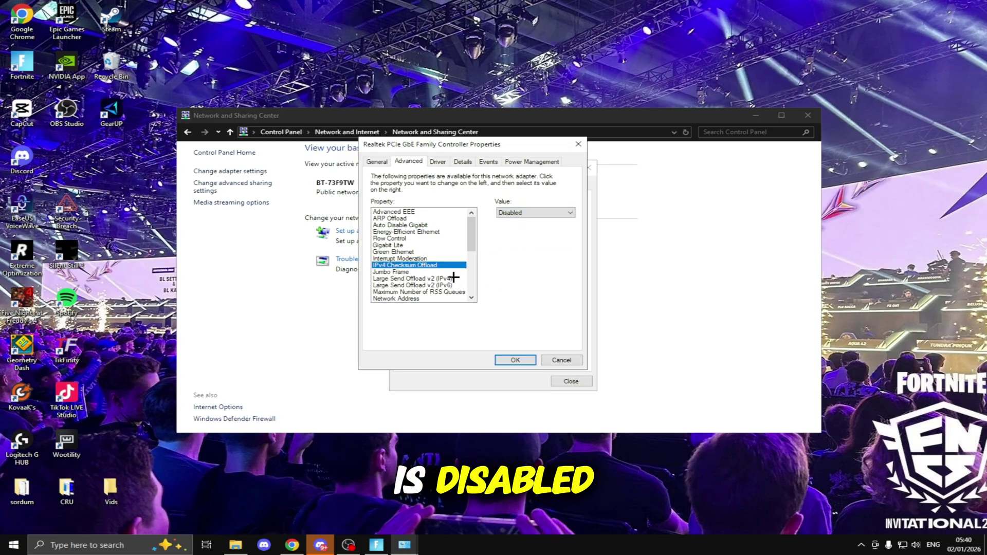
{"action": "left_click", "coordinate": [430, 286]}
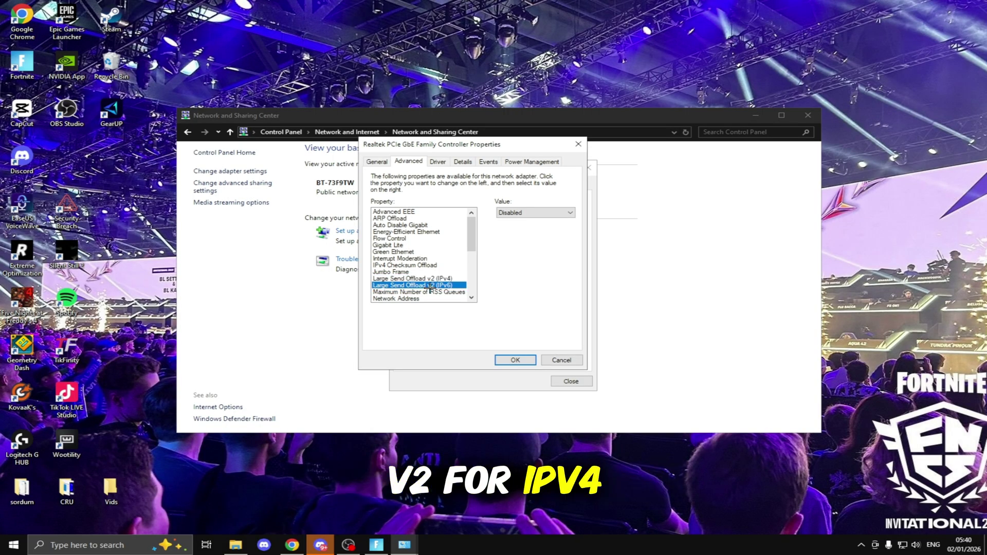
{"action": "left_click", "coordinate": [440, 279]}
{"action": "left_click", "coordinate": [440, 285]}
{"action": "left_click", "coordinate": [440, 279]}
{"action": "left_click", "coordinate": [440, 285]}
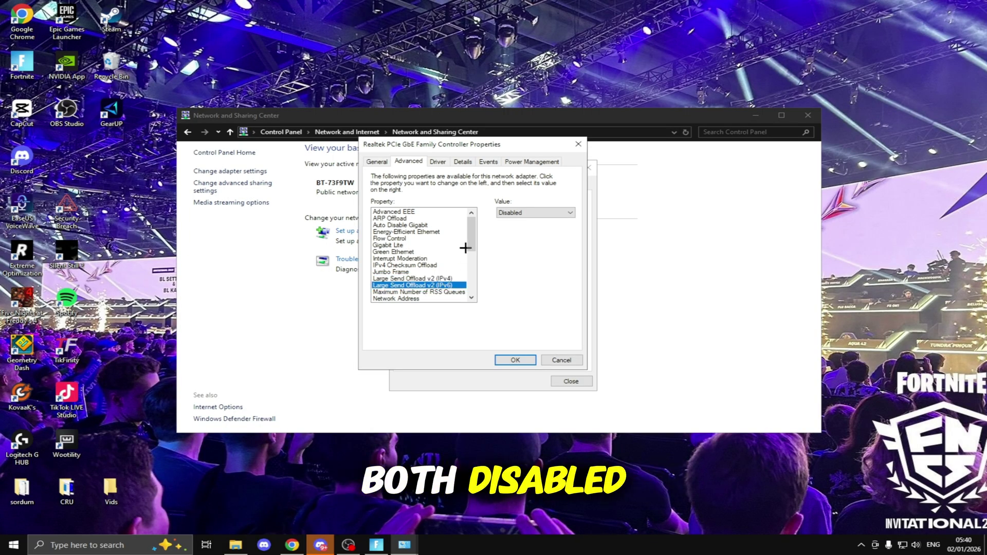
{"action": "scroll", "coordinate": [465, 246], "scroll_direction": "down", "scroll_amount": 4}
Step: Keep TCP/UDP checksum offloads Disabled and Speed & Duplex at 1.0 Gbps Full Duplex
{"action": "left_click", "coordinate": [397, 278]}
{"action": "left_click", "coordinate": [399, 292]}
{"action": "left_click", "coordinate": [400, 298]}
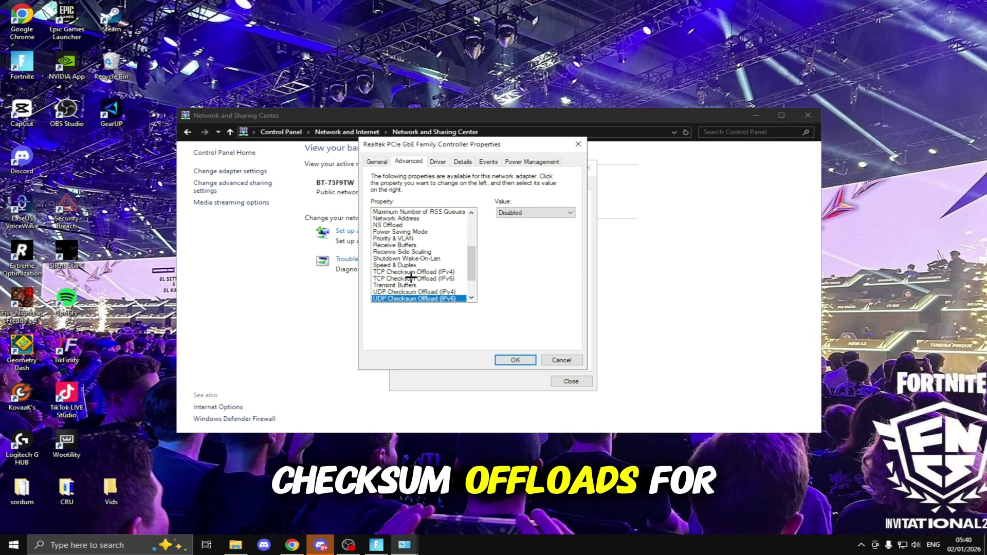
{"action": "left_click", "coordinate": [419, 272]}
{"action": "left_click", "coordinate": [535, 212]}
{"action": "left_click", "coordinate": [514, 221]}
{"action": "left_click", "coordinate": [452, 278]}
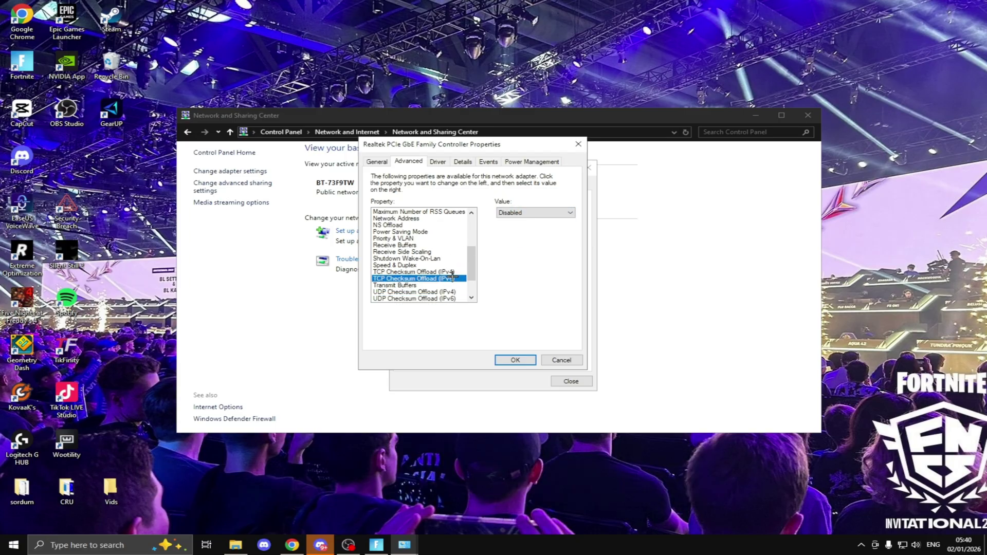
{"action": "left_click", "coordinate": [406, 265]}
{"action": "left_click", "coordinate": [535, 213]}
{"action": "left_click", "coordinate": [525, 222]}
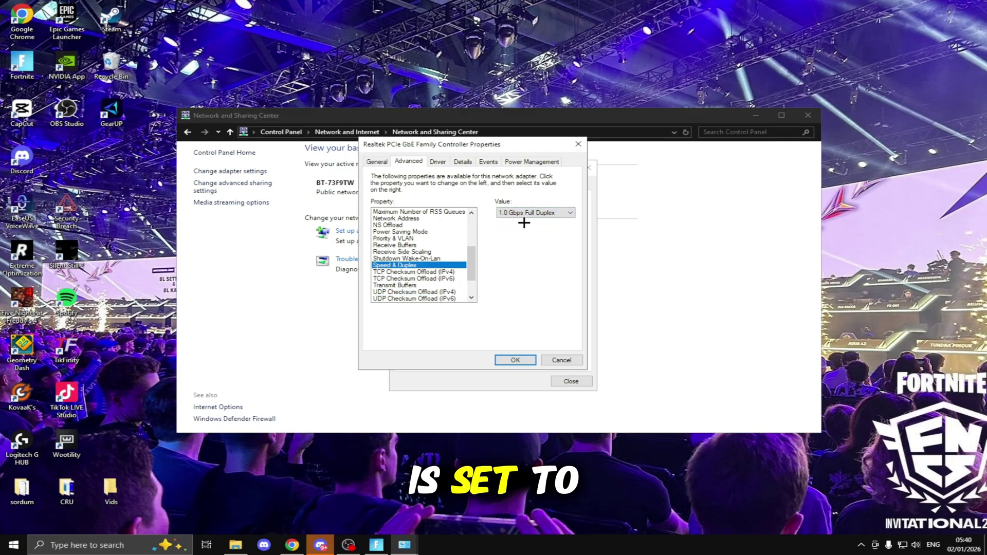
{"action": "left_click", "coordinate": [522, 212]}
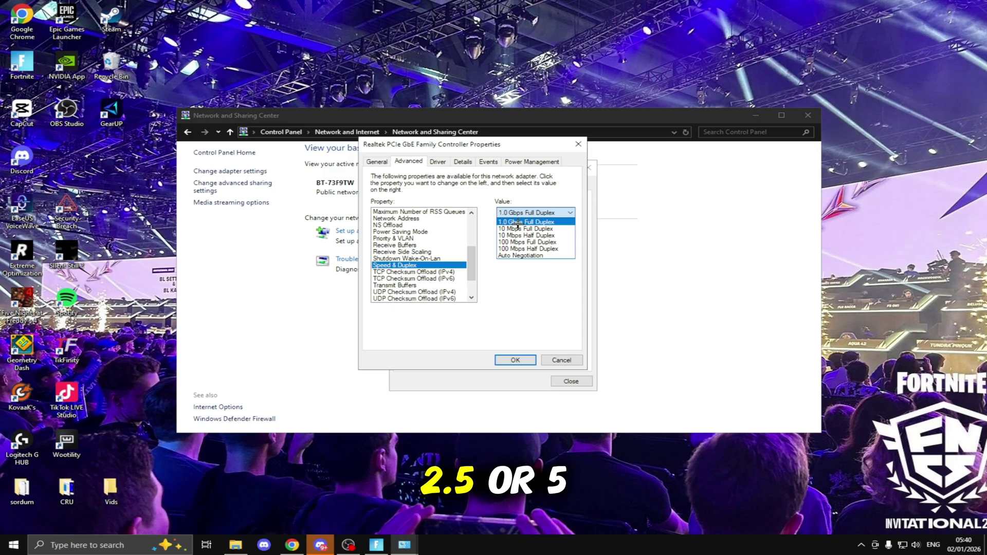
{"action": "left_click", "coordinate": [517, 223]}
Step: Keep Power Saving Mode, Wake on Magic Packet and Wake on pattern match Disabled
{"action": "left_click", "coordinate": [406, 232]}
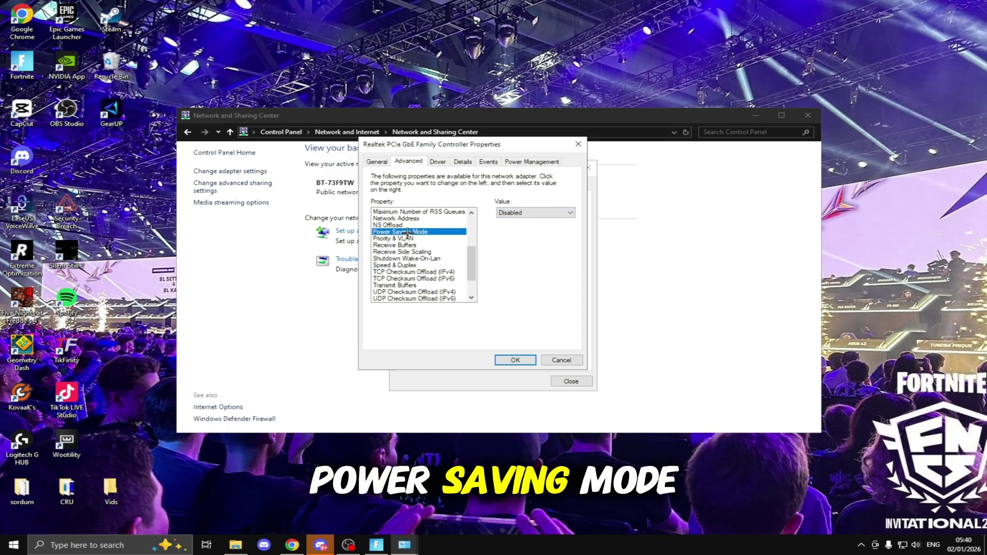
{"action": "left_click", "coordinate": [535, 212]}
{"action": "left_click", "coordinate": [519, 221]}
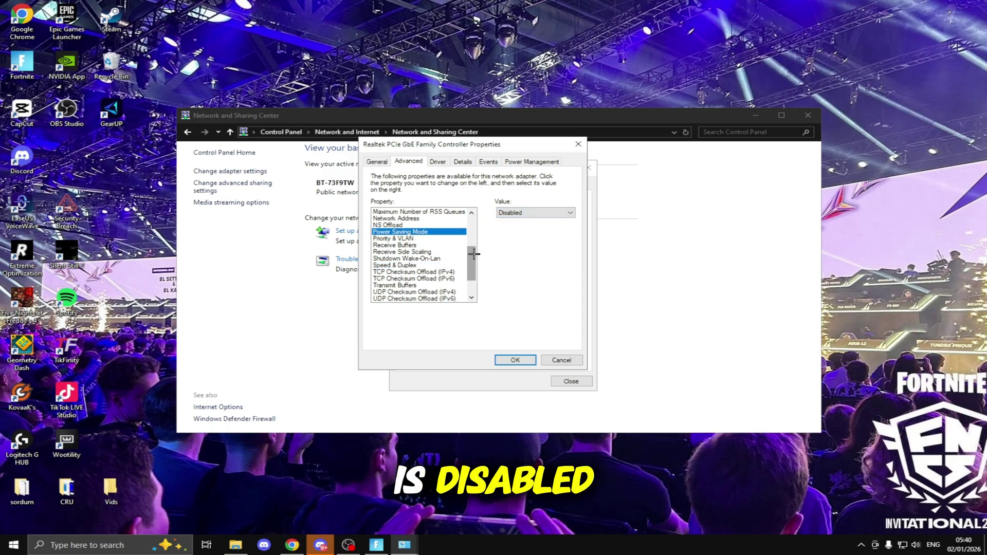
{"action": "scroll", "coordinate": [406, 293], "scroll_direction": "down", "scroll_amount": 2}
{"action": "left_click", "coordinate": [404, 278]}
{"action": "left_click", "coordinate": [522, 213]}
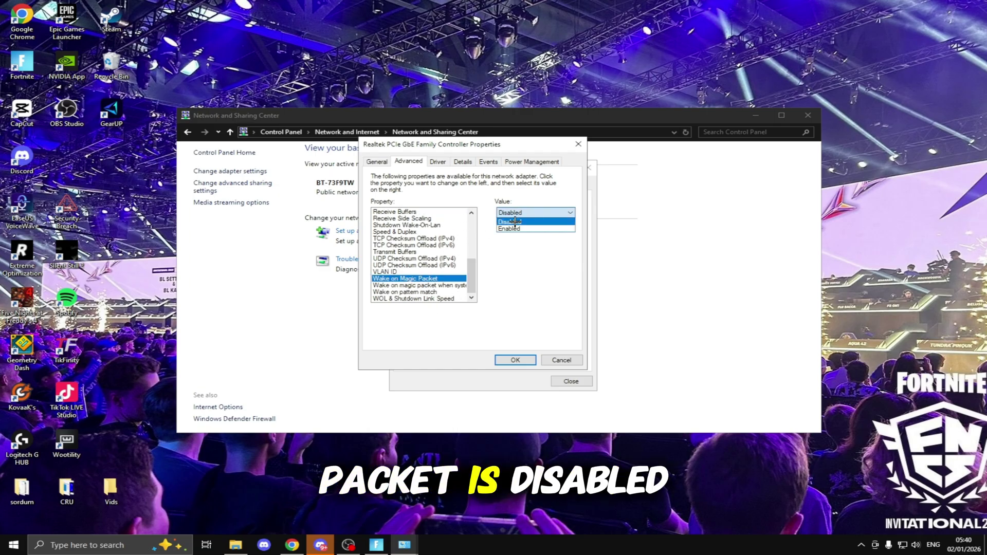
{"action": "left_click", "coordinate": [521, 221]}
{"action": "left_click", "coordinate": [420, 292]}
{"action": "left_click", "coordinate": [522, 213]}
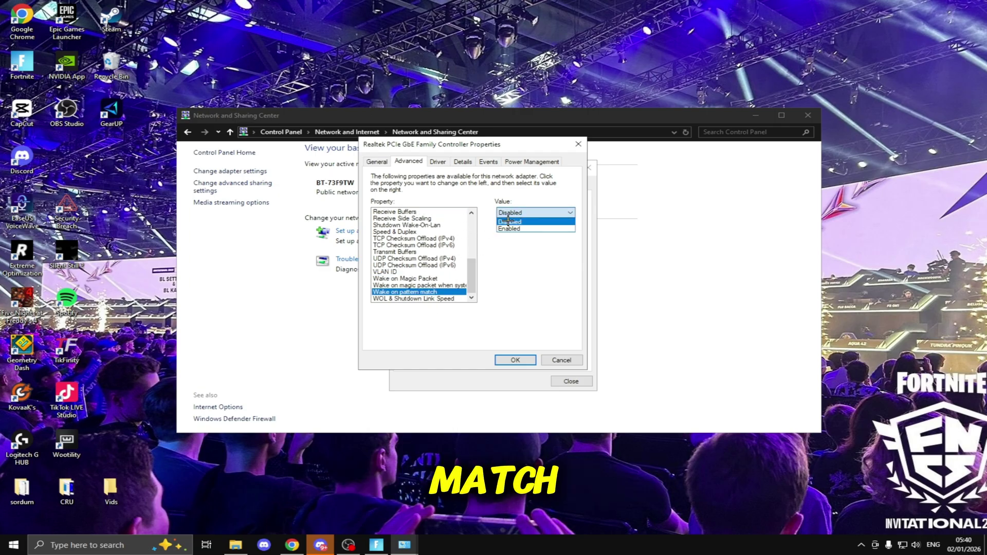
{"action": "left_click", "coordinate": [520, 221]}
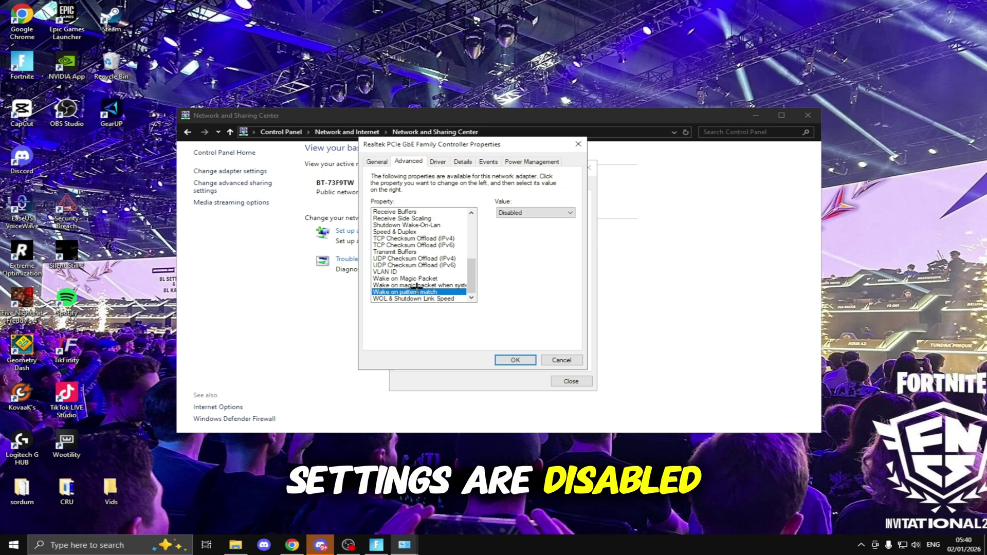
Step: Save the Realtek adapter changes, then close Ethernet Status and Network and Sharing Center
{"action": "left_click", "coordinate": [517, 362]}
{"action": "left_click", "coordinate": [566, 382]}
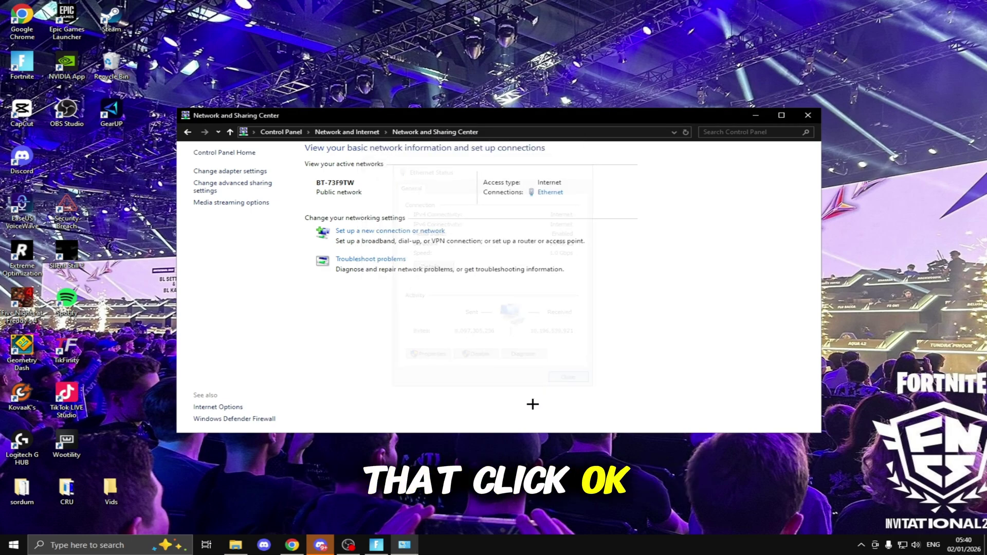
{"action": "left_click", "coordinate": [808, 116]}
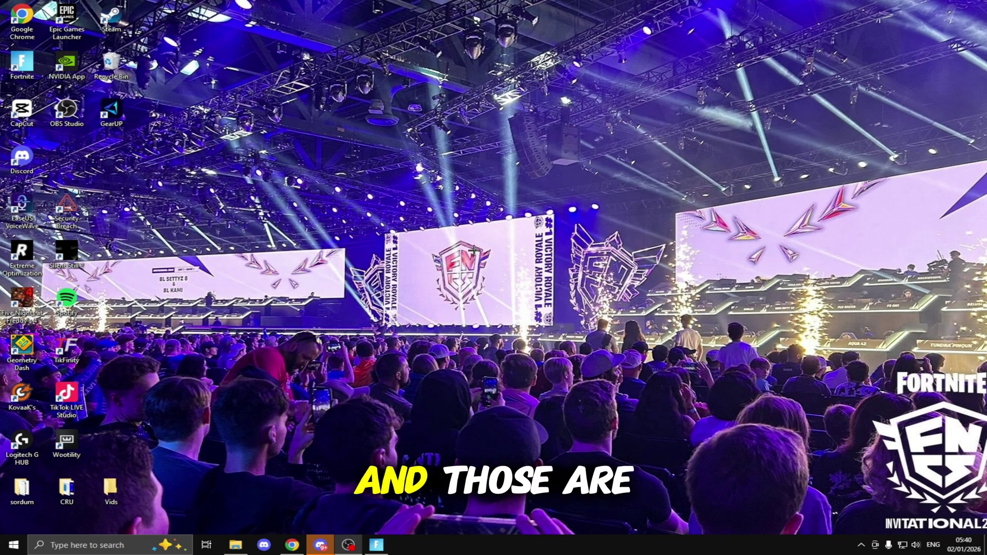